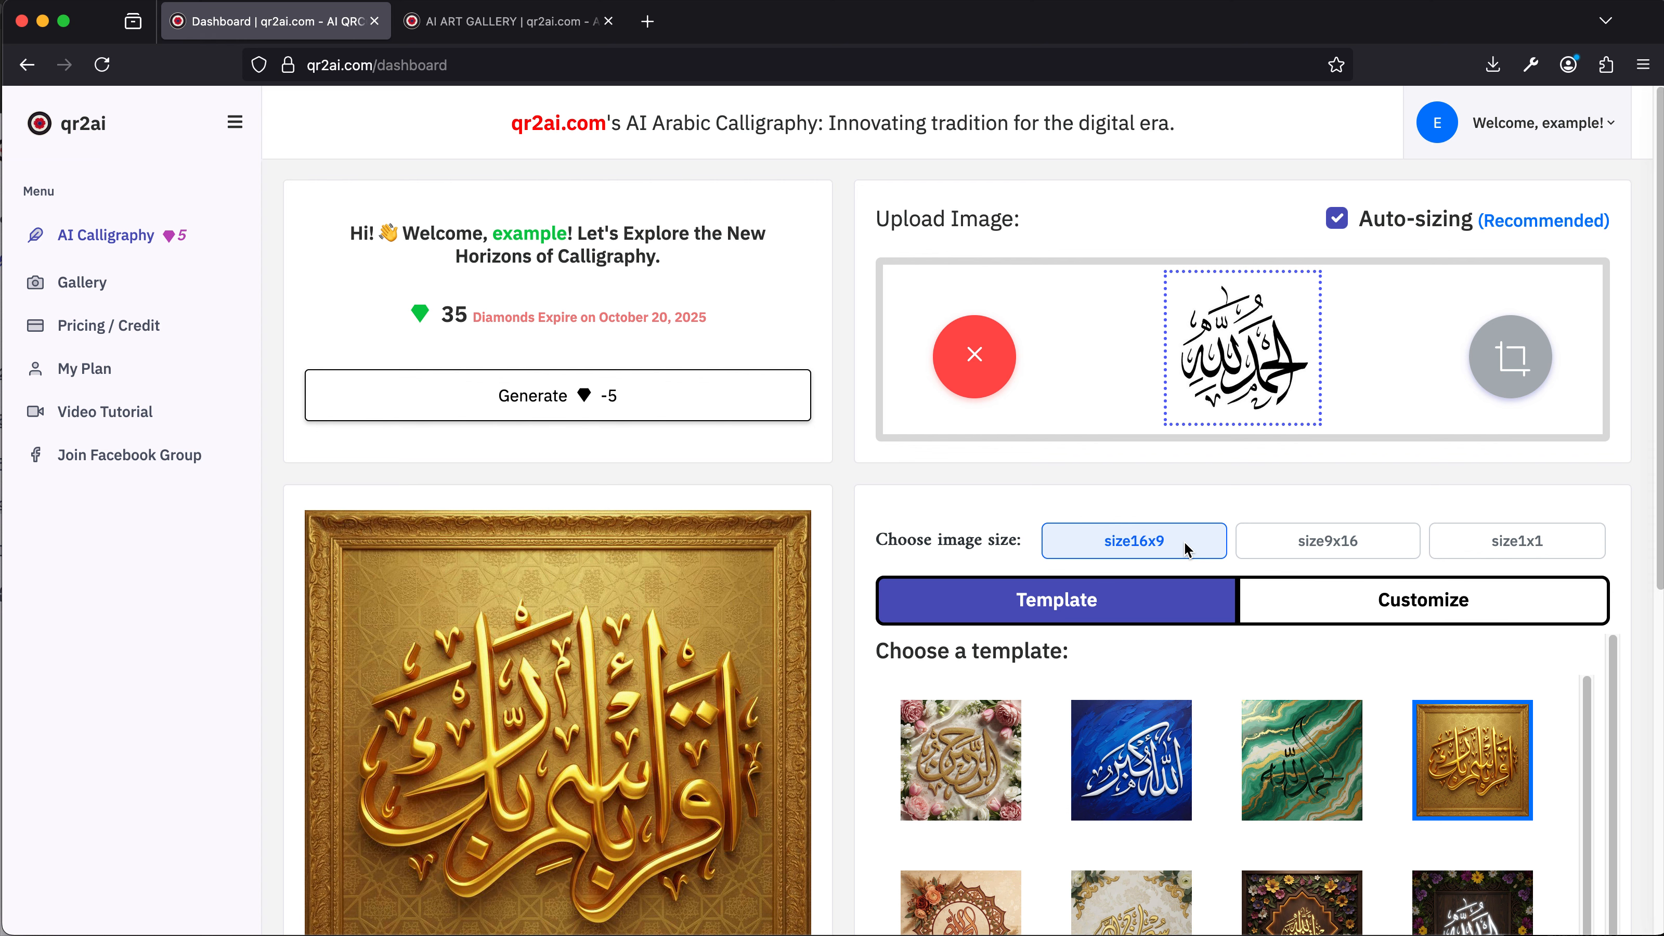
# Step: Turn off auto-sizing for the uploaded calligraphy and set the image size to 1x1
pyautogui.click(1316, 549)
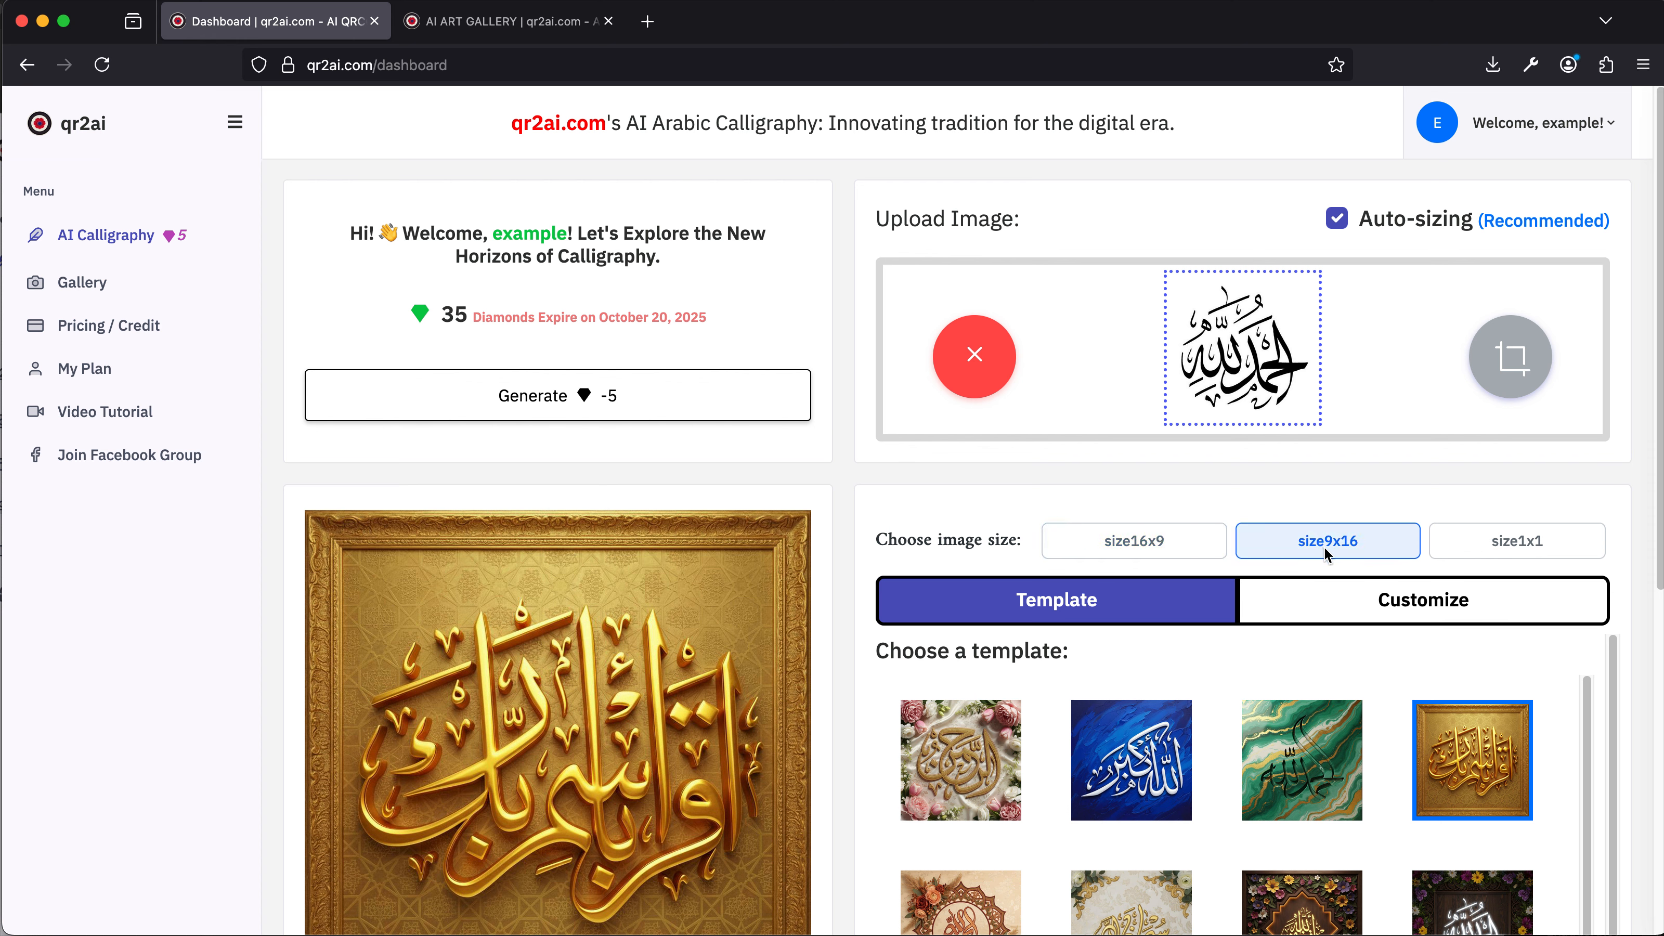
pyautogui.click(1518, 552)
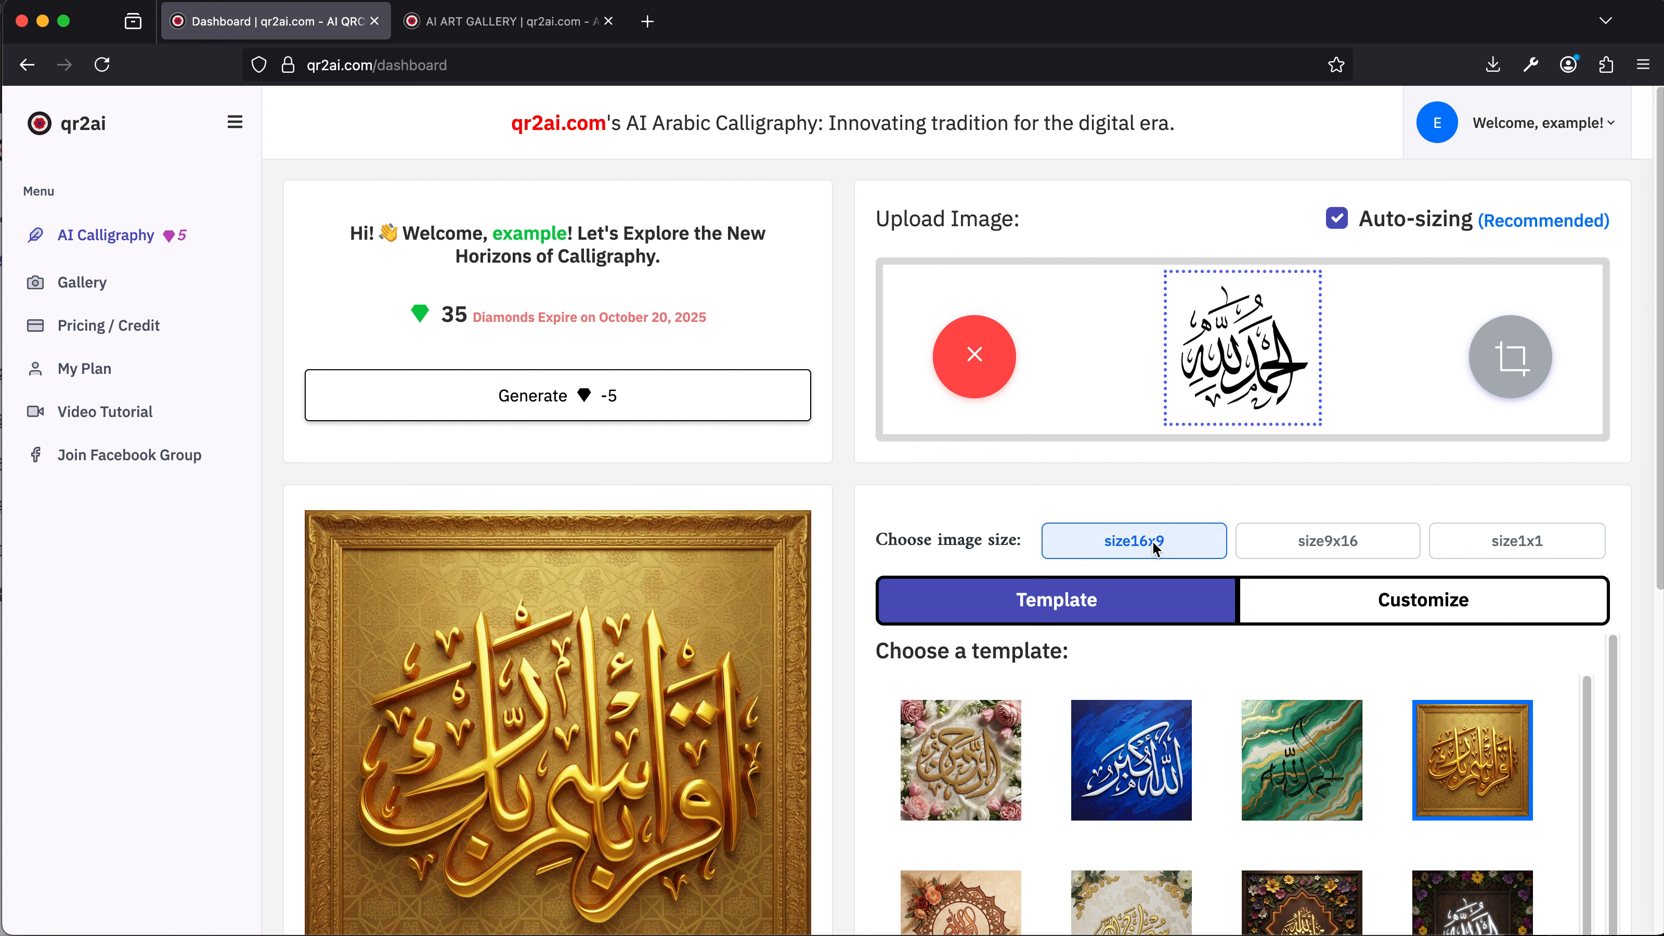
pyautogui.click(1380, 223)
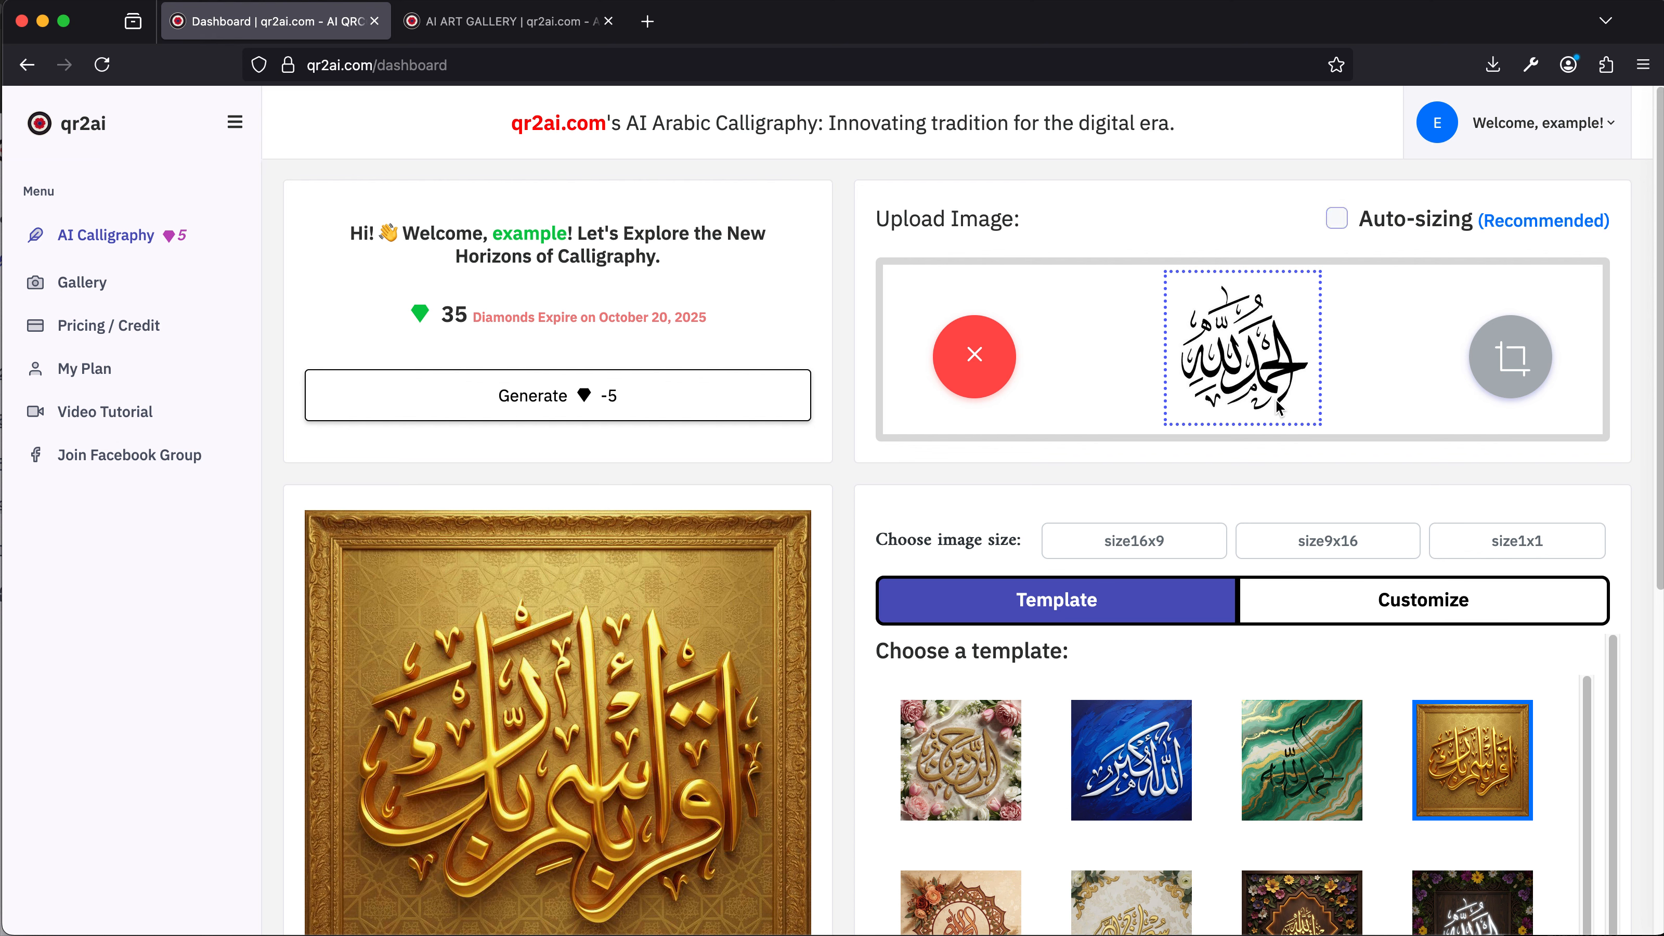
pyautogui.click(1153, 547)
pyautogui.click(1342, 549)
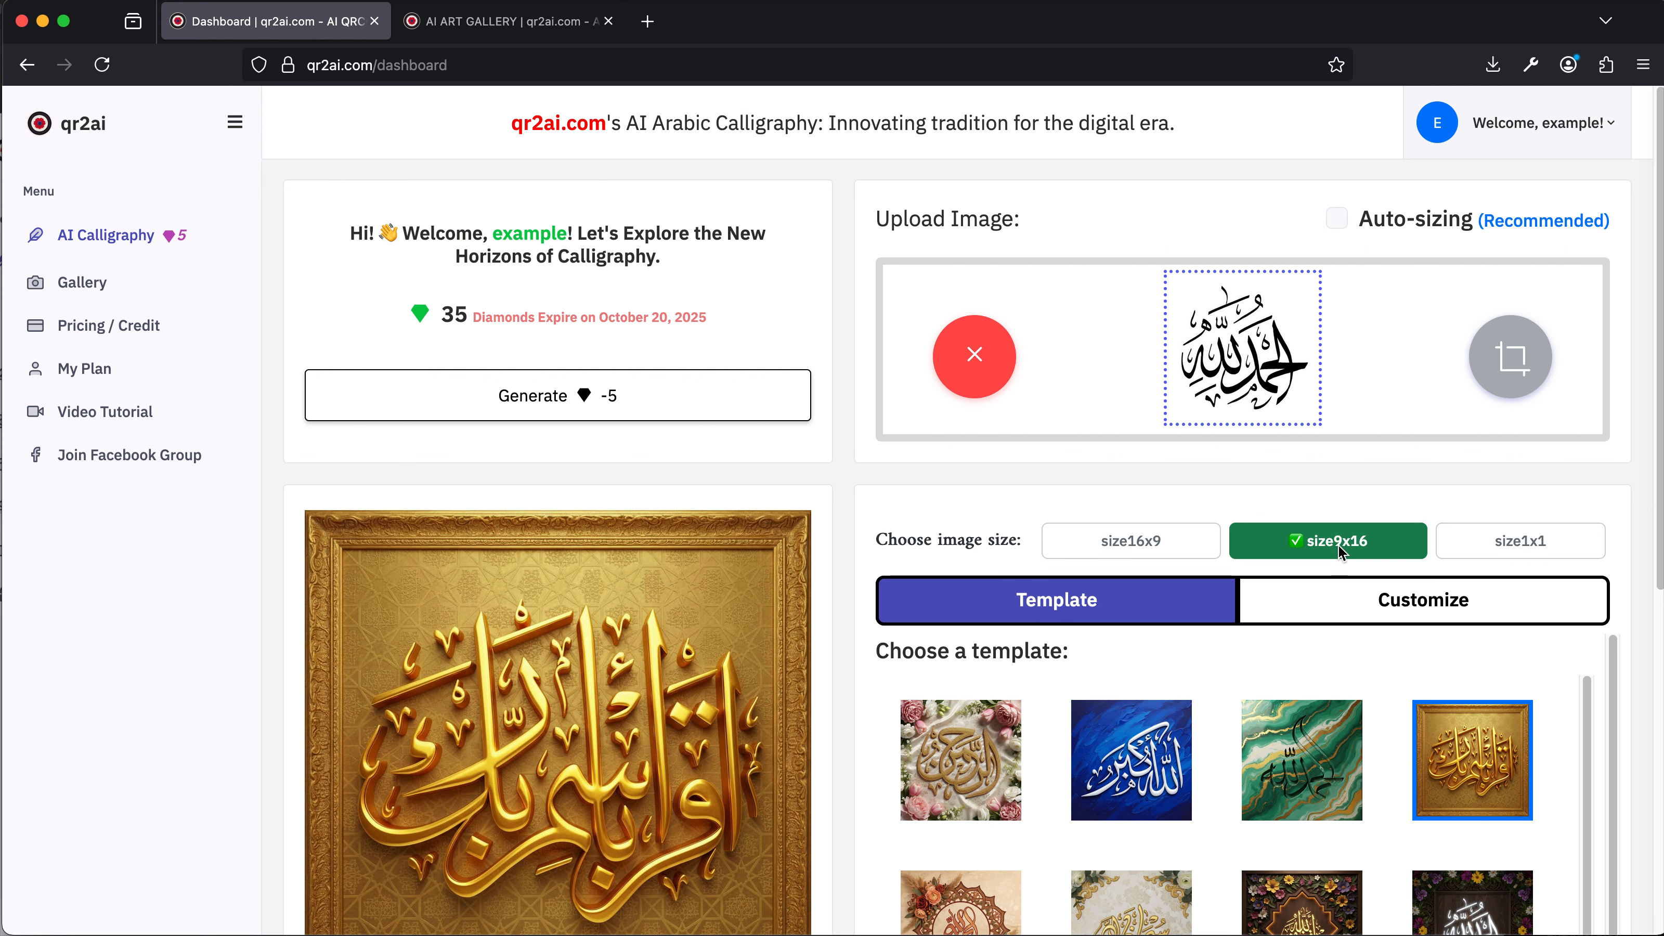
pyautogui.click(1504, 548)
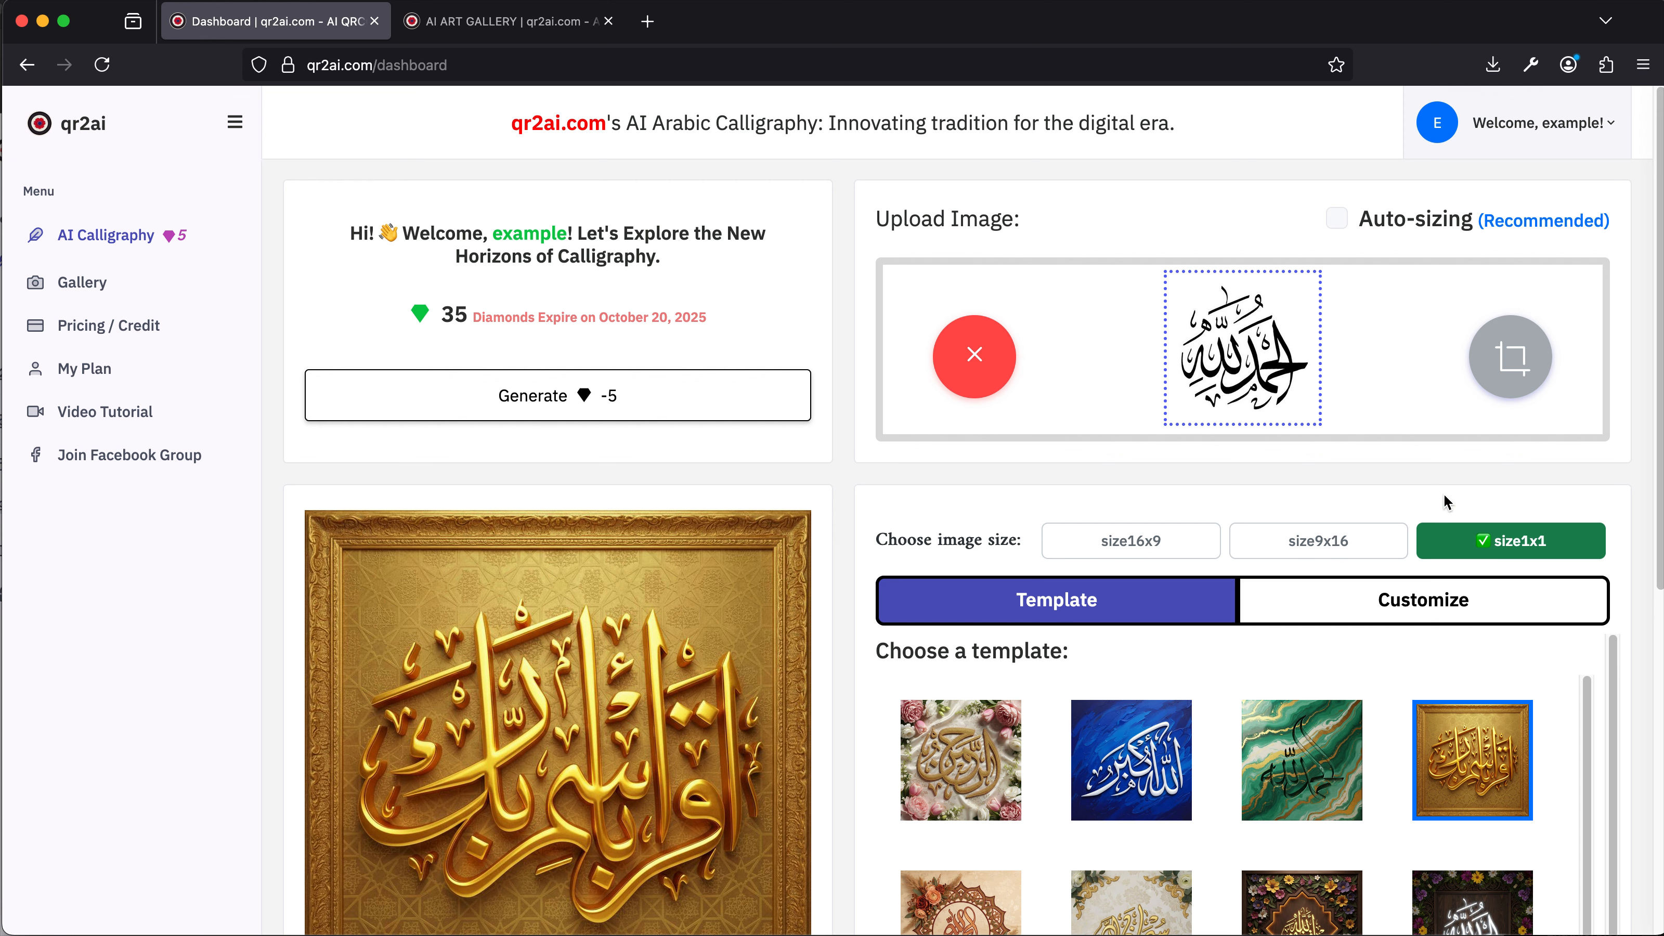
# Step: Switch to the custom prompt mode and read through the prefilled prompt
pyautogui.scroll(-3, 1414, 483)
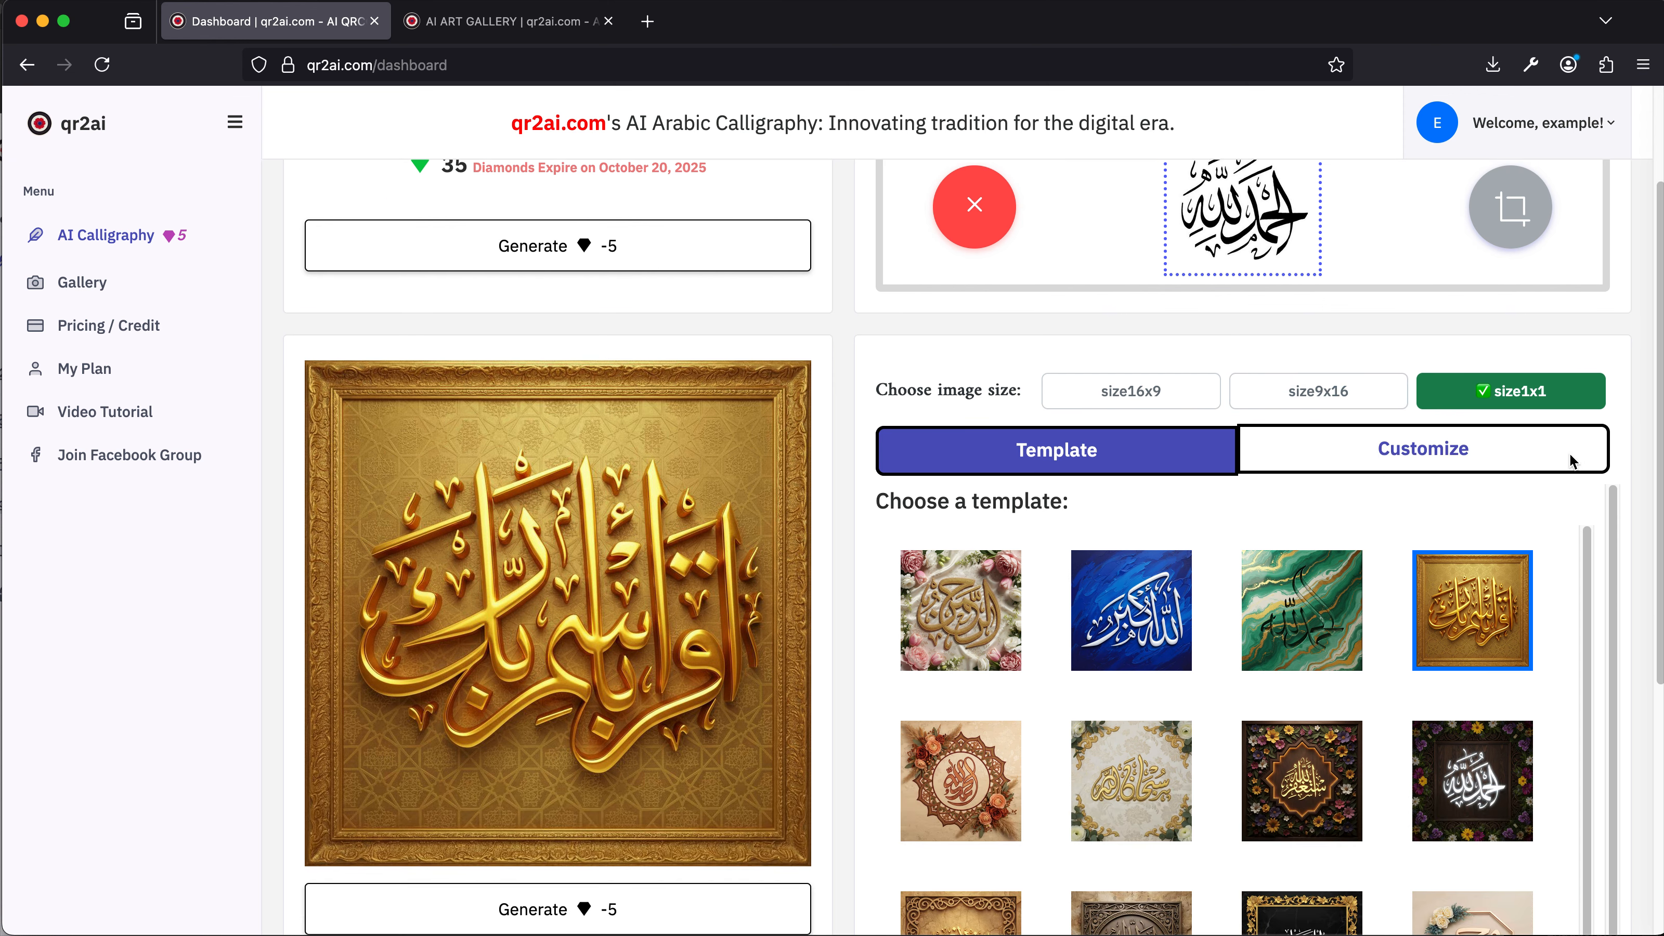
pyautogui.click(1532, 463)
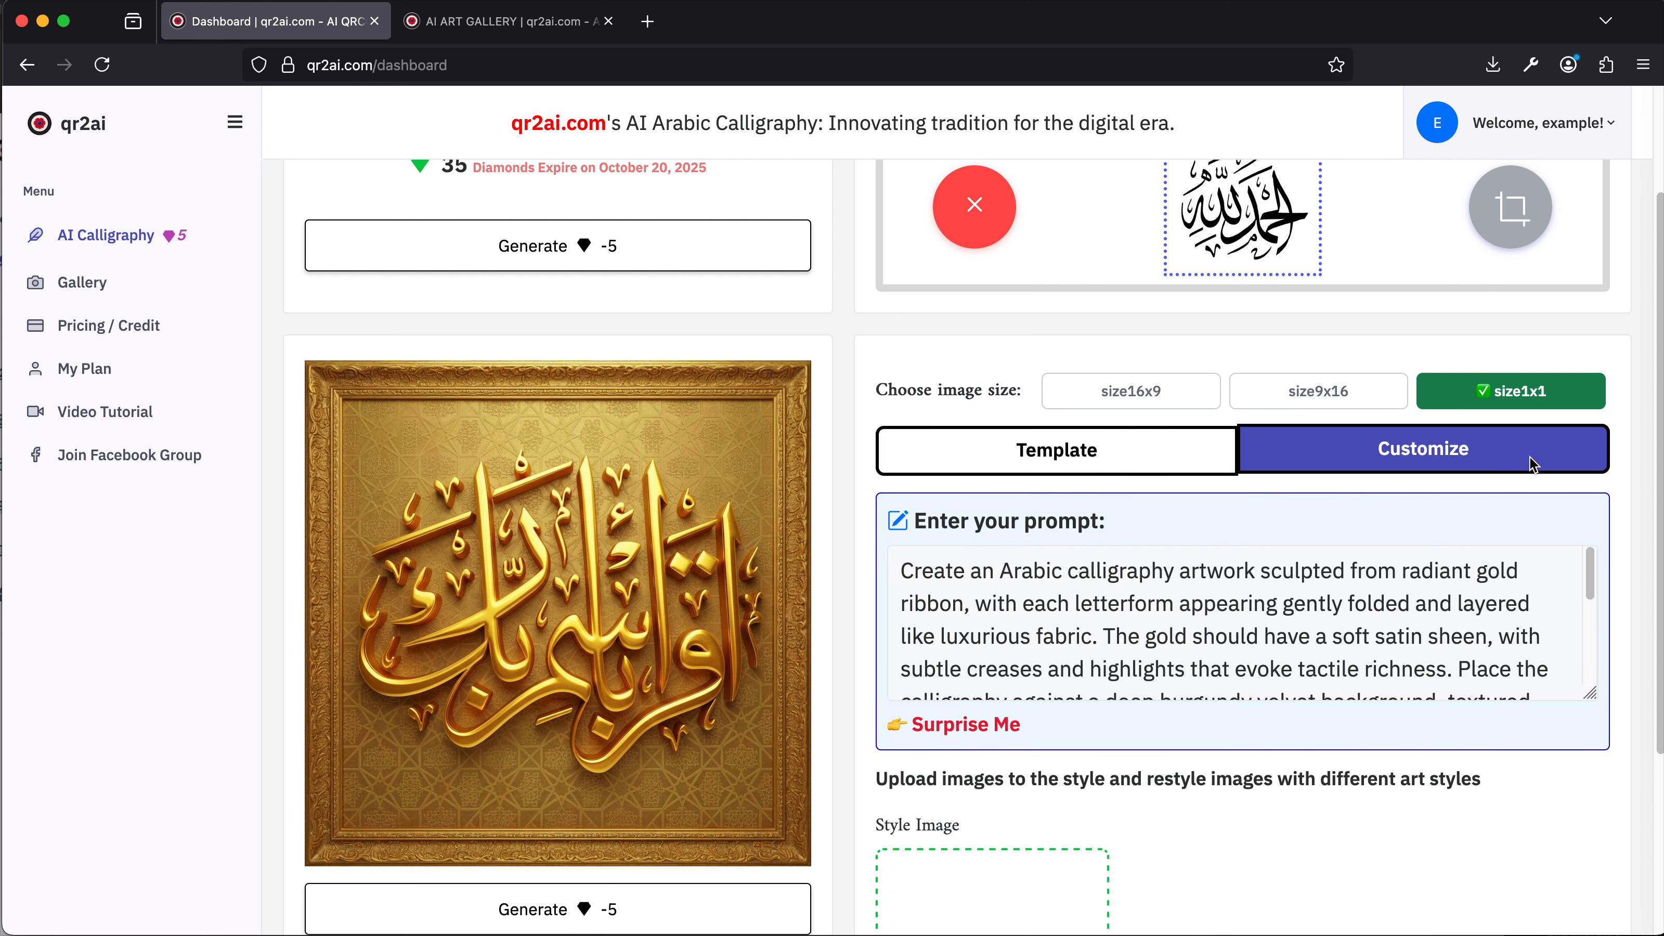
pyautogui.moveTo(1590, 562); pyautogui.dragTo(1570, 686)
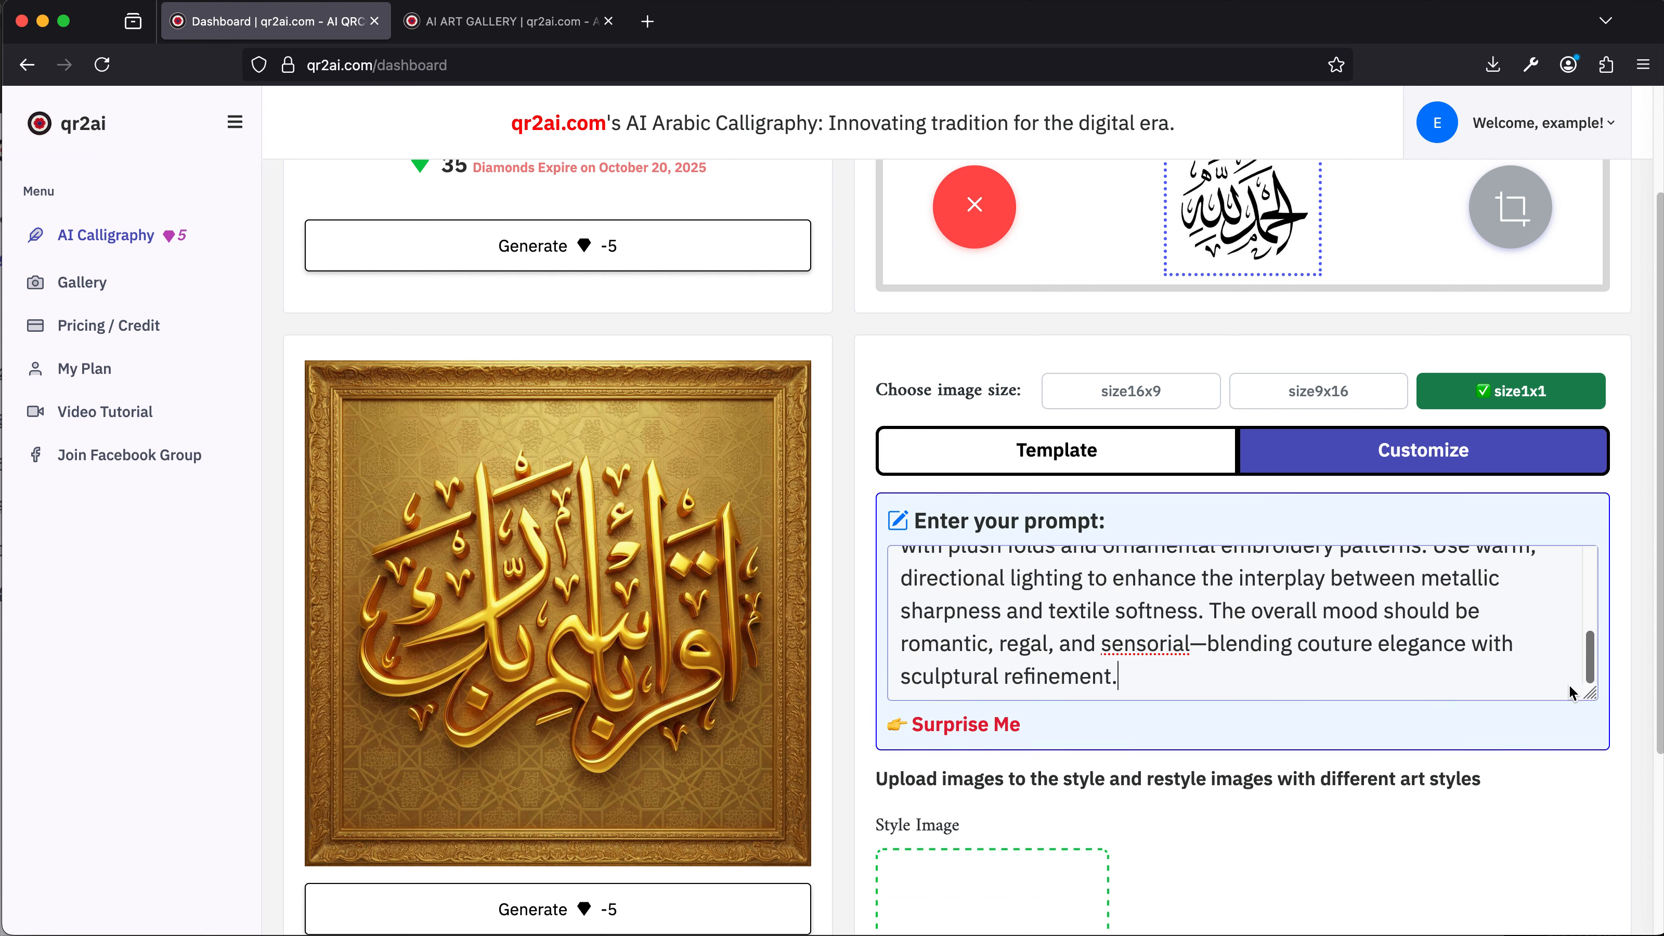
pyautogui.scroll(5, 1573, 688)
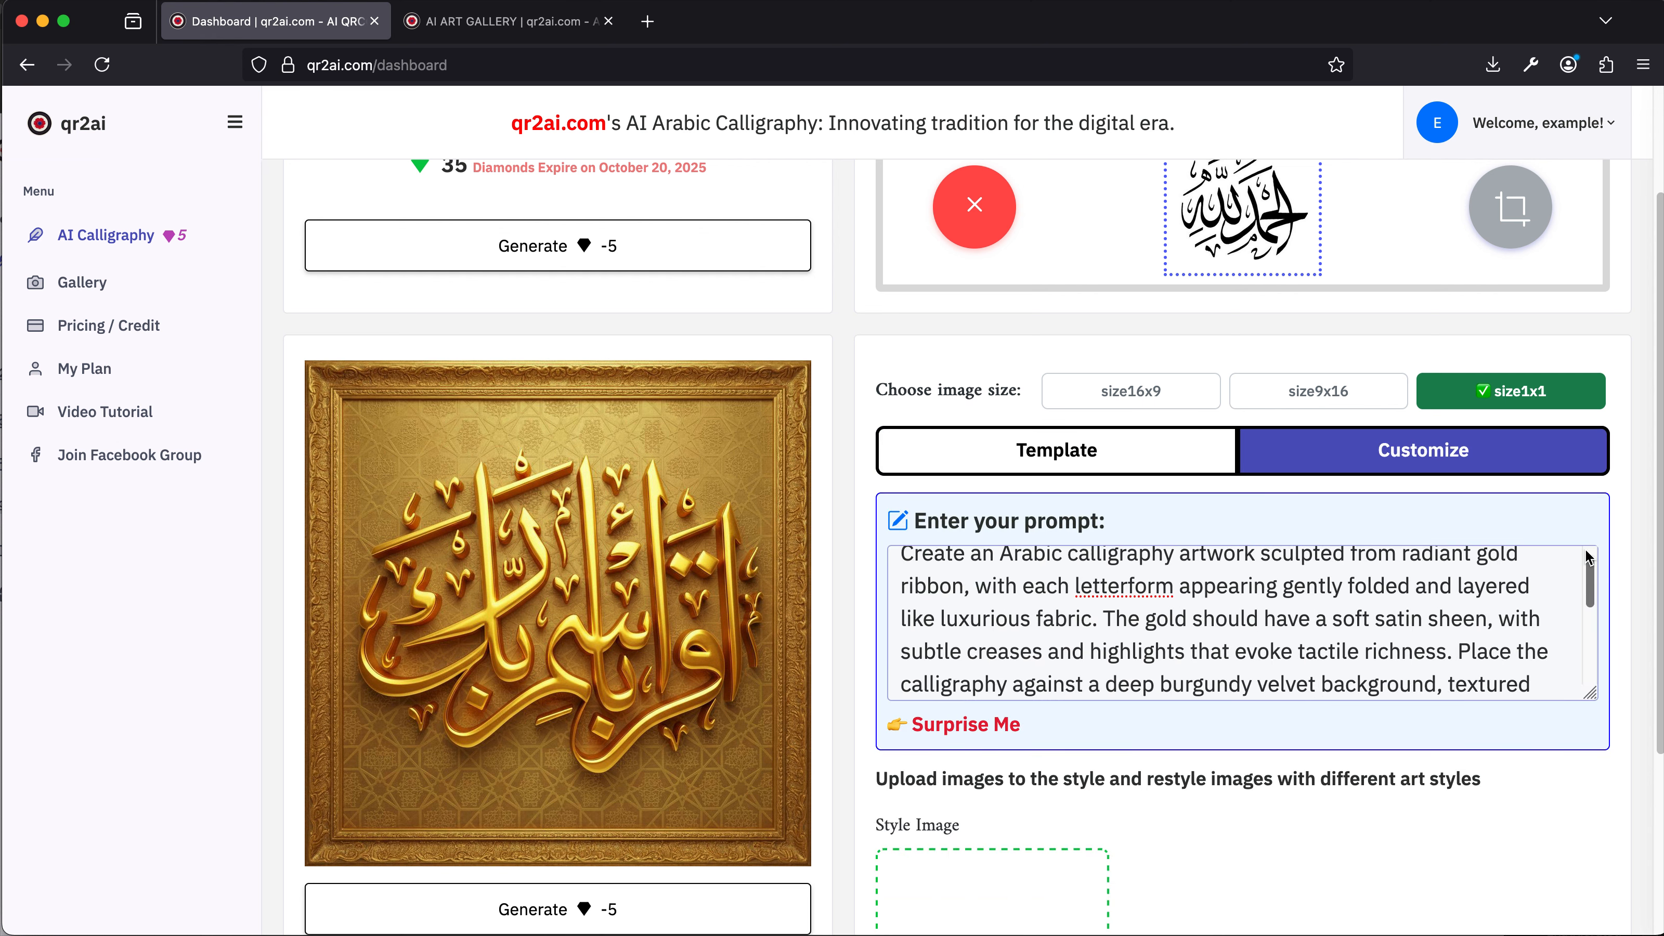
# Step: Cycle through several random prompt suggestions with Surprise Me
pyautogui.click(994, 724)
pyautogui.click(988, 727)
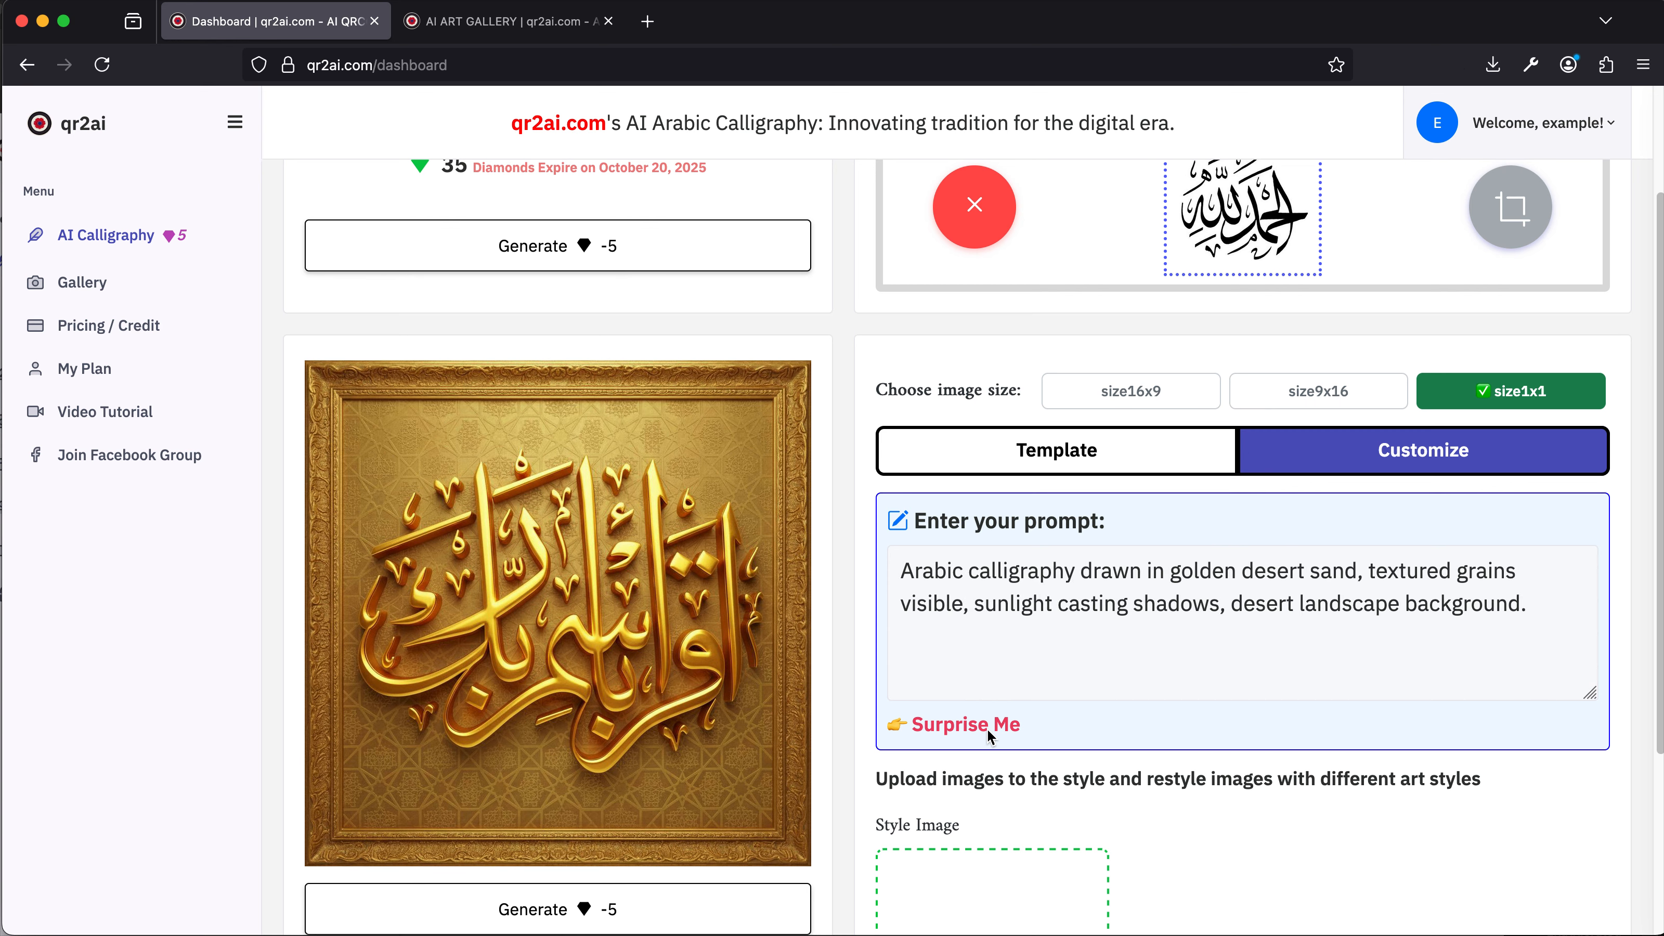
pyautogui.click(986, 728)
pyautogui.click(983, 732)
pyautogui.click(983, 732)
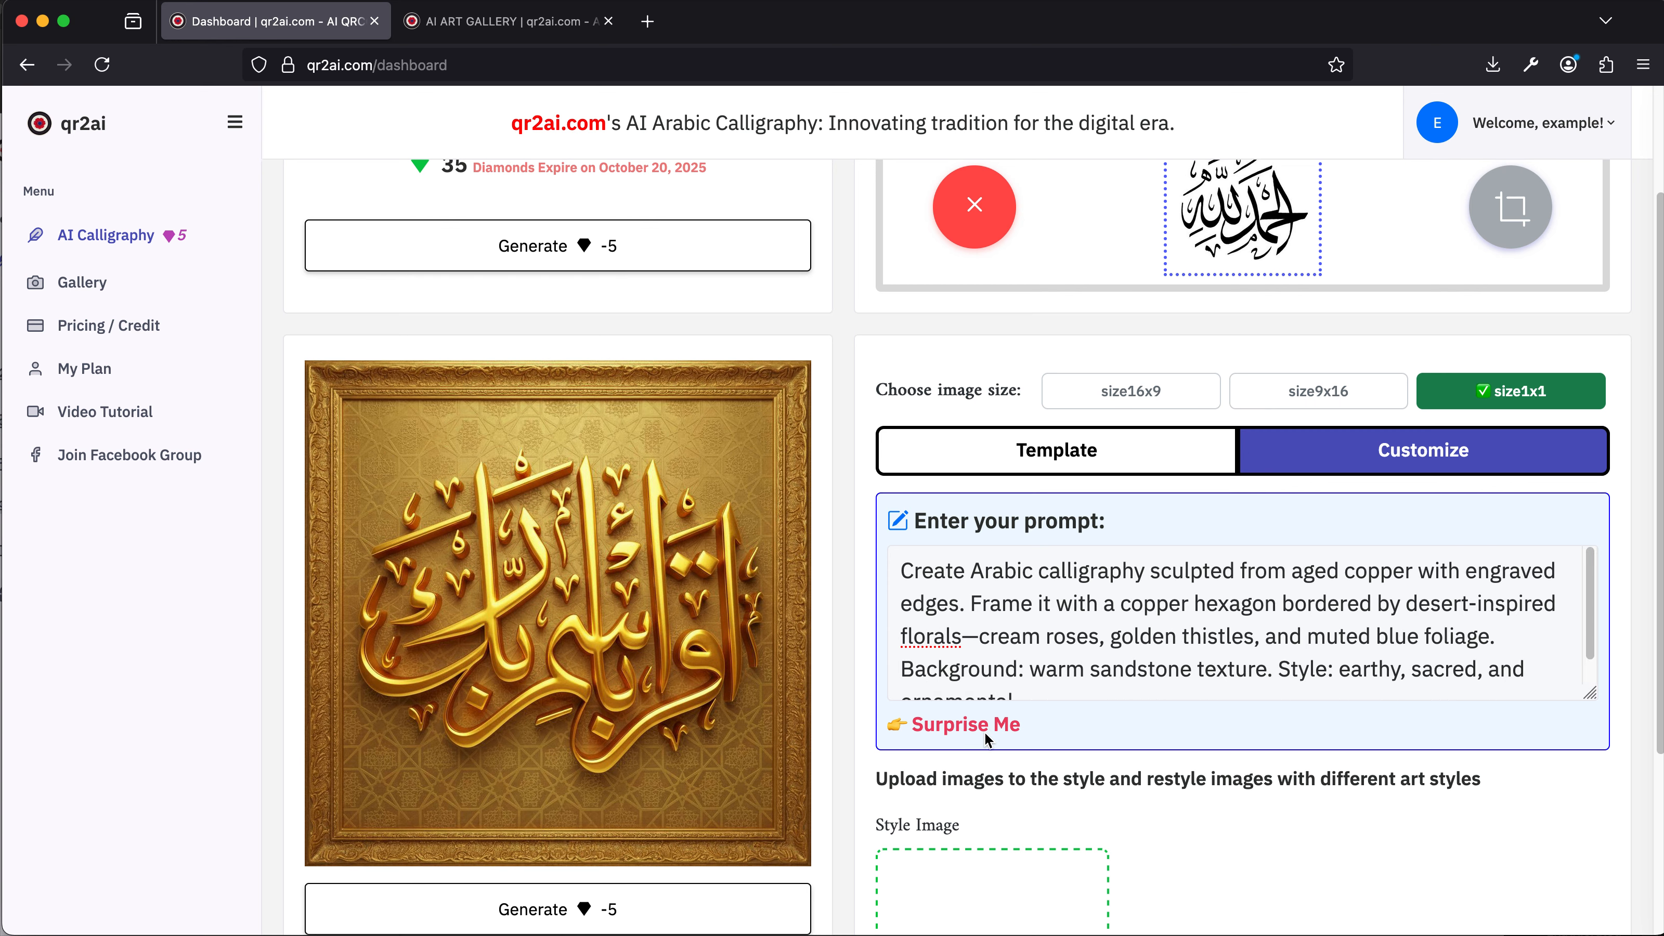
pyautogui.click(983, 730)
pyautogui.click(984, 730)
# Step: Delete most of the custom prompt's text and replace it with another random suggestion
pyautogui.moveTo(1068, 603); pyautogui.dragTo(1240, 668)
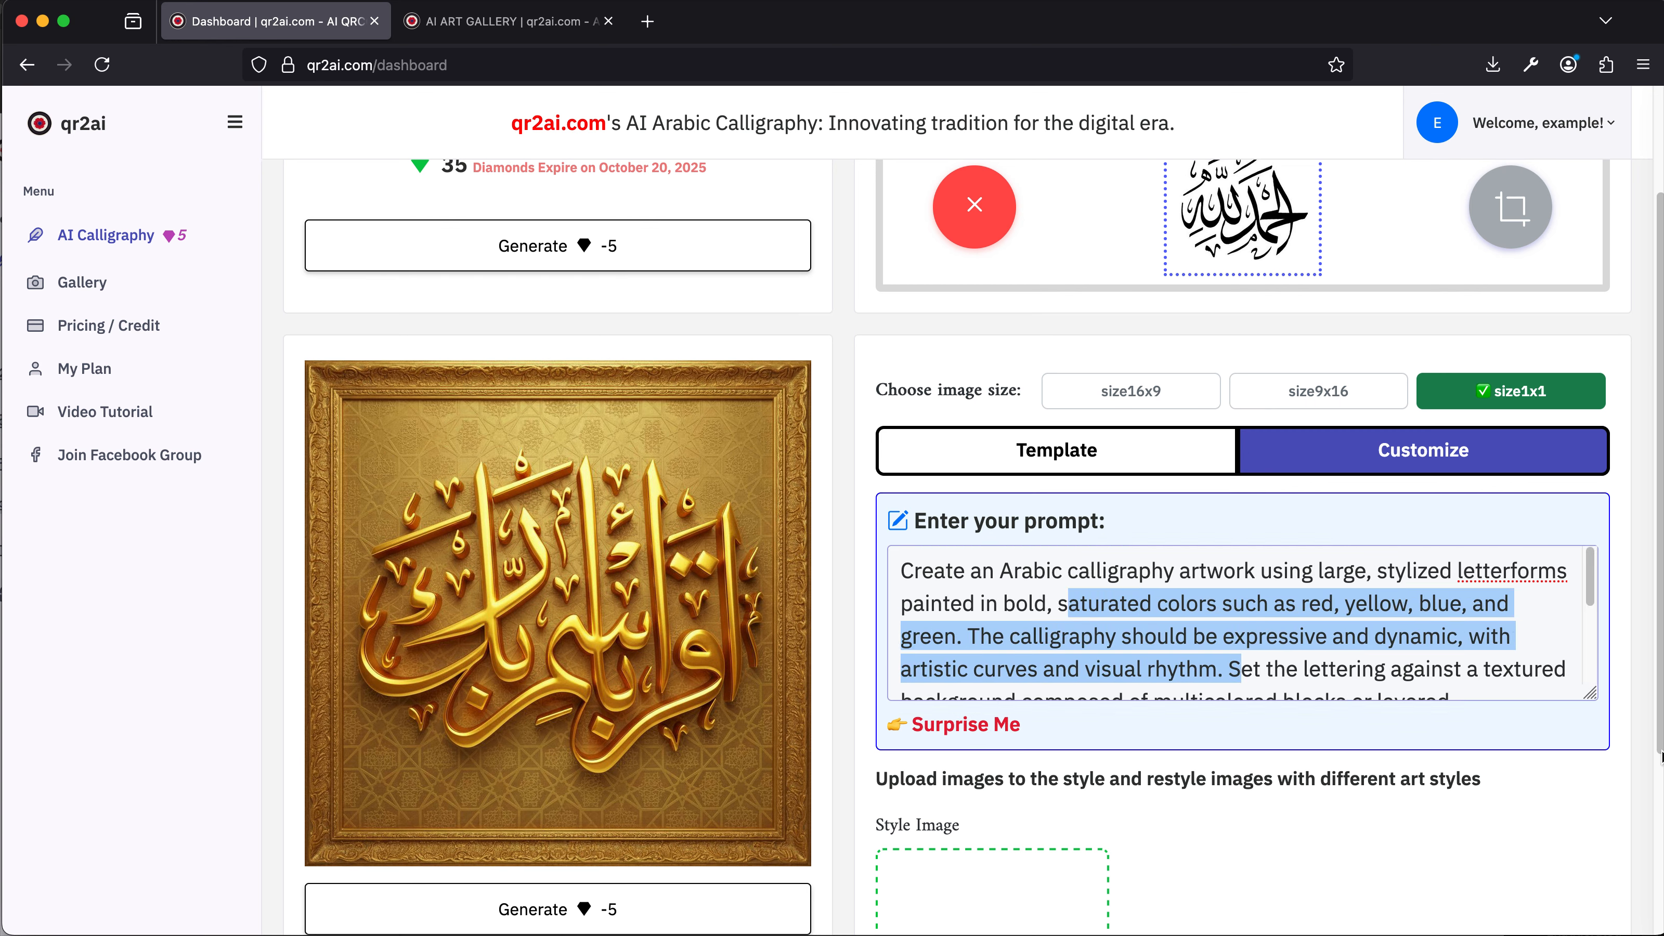
pyautogui.press('super+shift+Down')
pyautogui.press('BackSpace')
pyautogui.press('BackSpace')
pyautogui.press('BackSpace')
pyautogui.press('BackSpace')
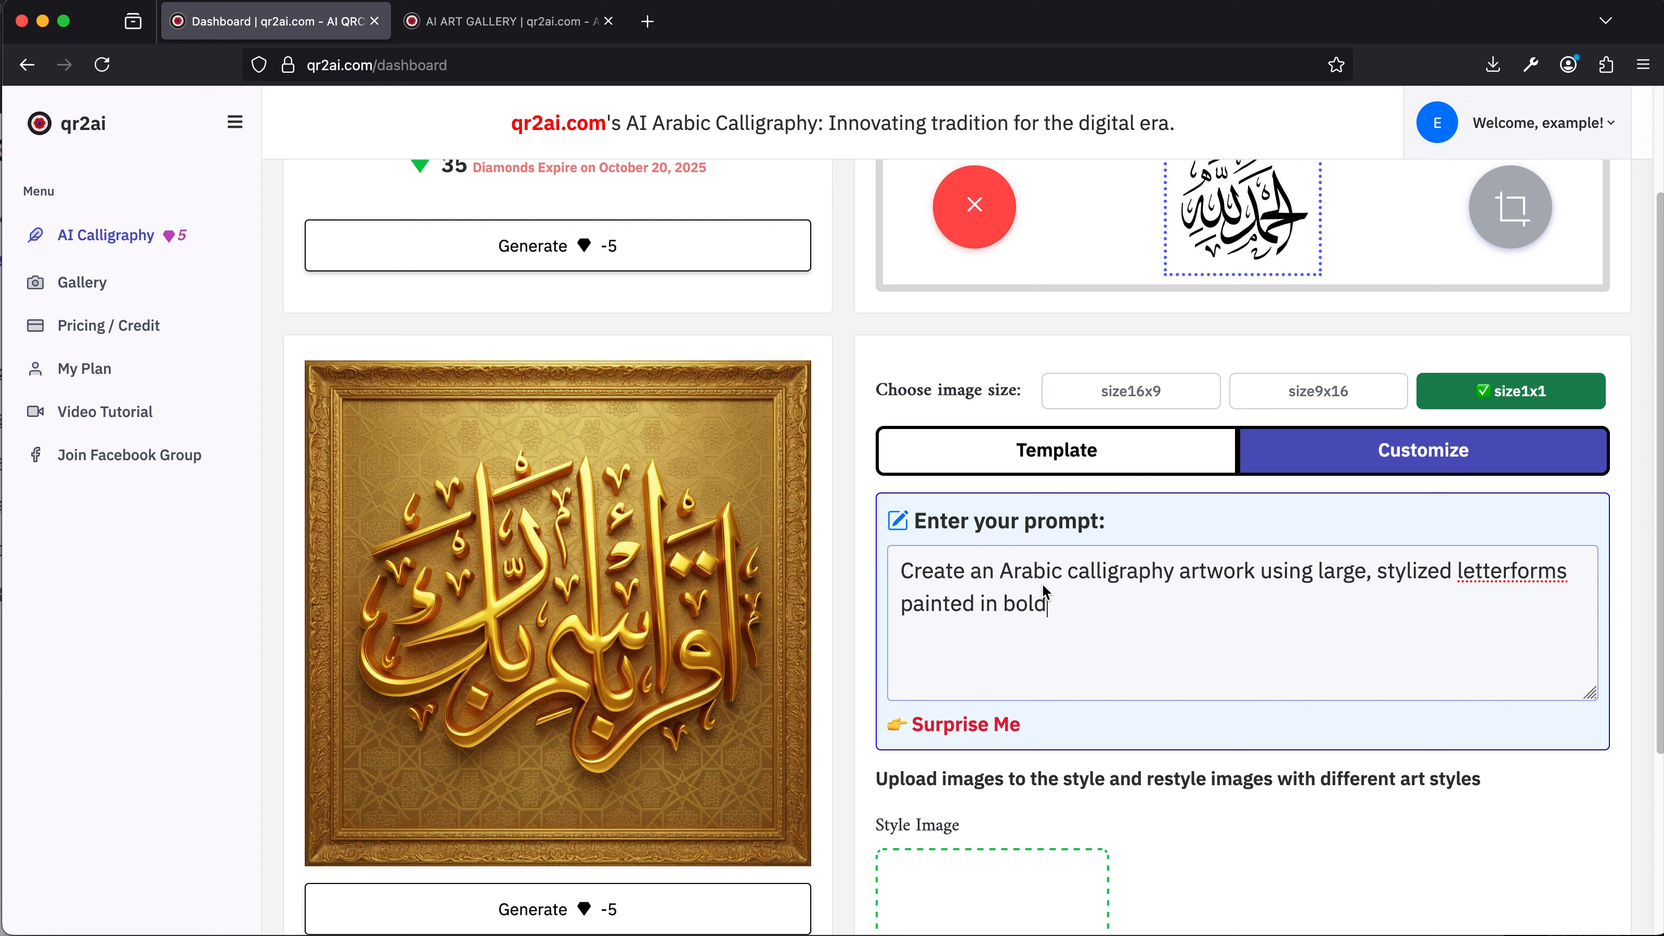
pyautogui.moveTo(1045, 590); pyautogui.dragTo(1037, 574)
pyautogui.press('BackSpace')
pyautogui.click(1007, 726)
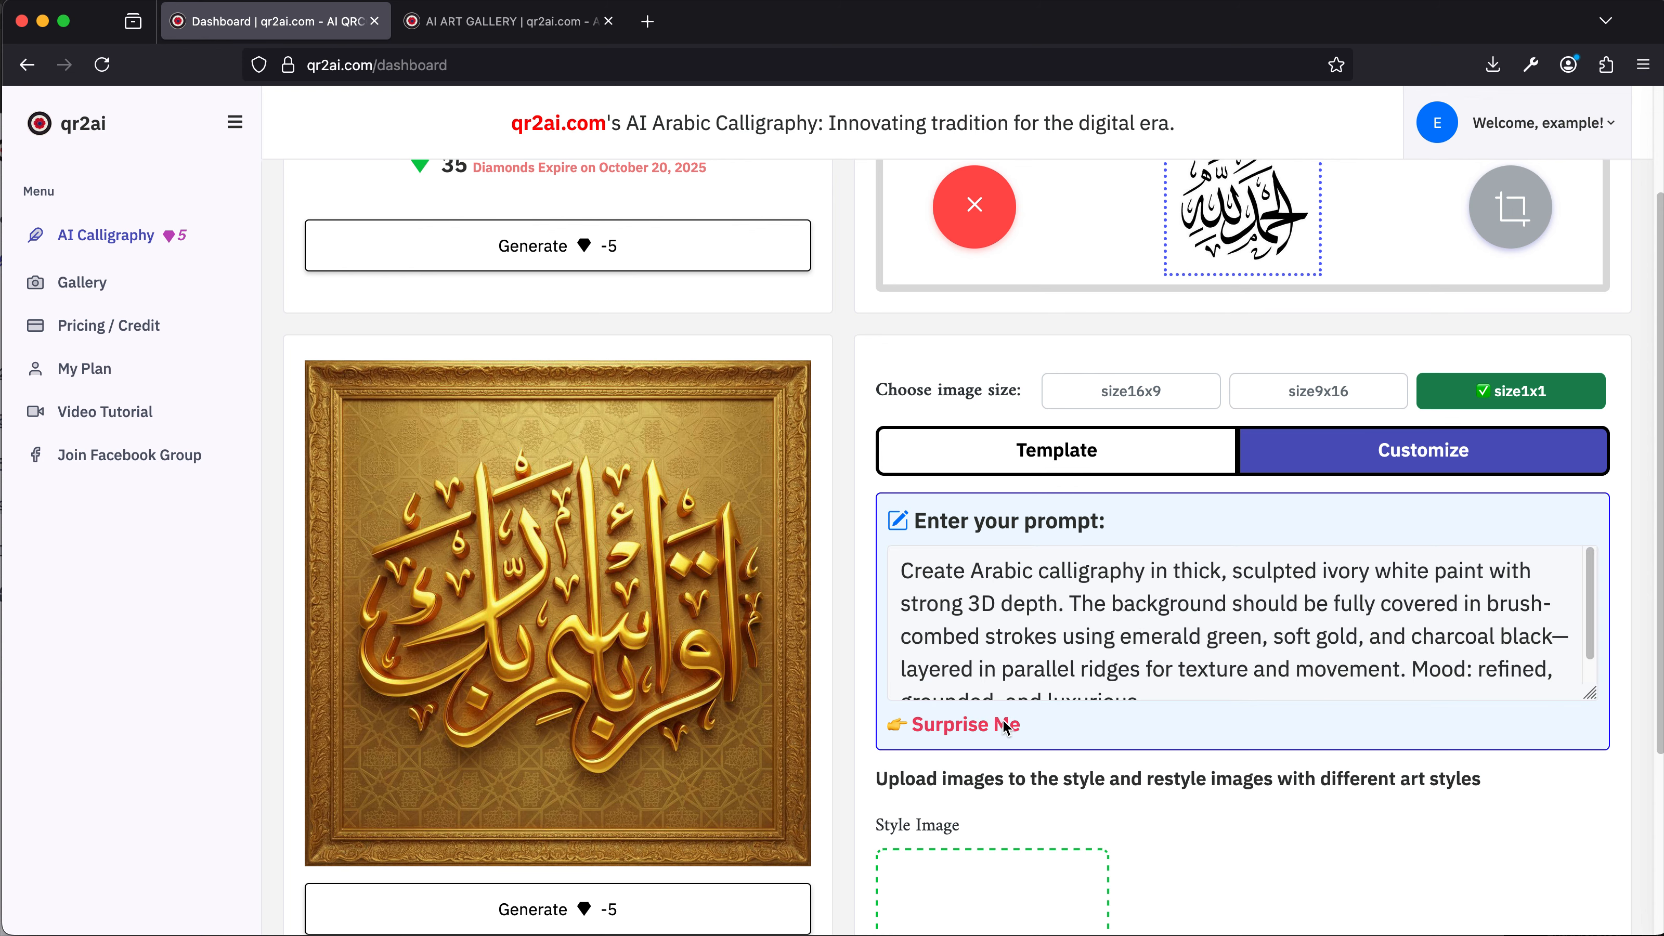
# Step: Return to the template list and try the beige template with the octagonal copper frame and white roses
pyautogui.click(1112, 459)
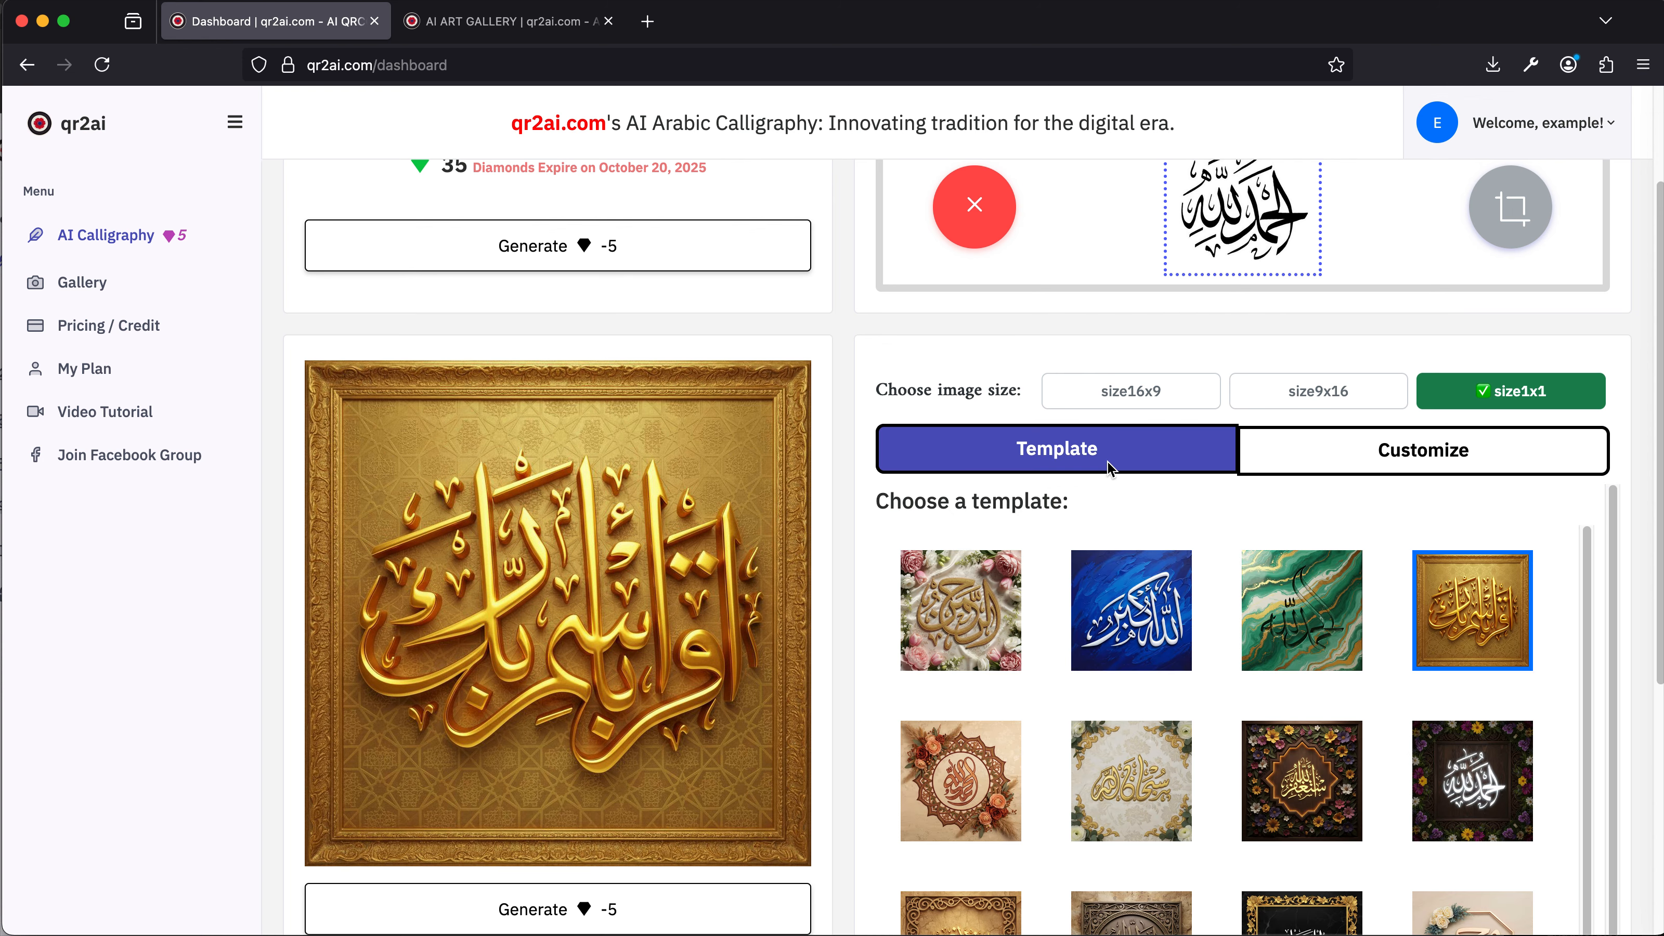
pyautogui.scroll(-3, 1193, 538)
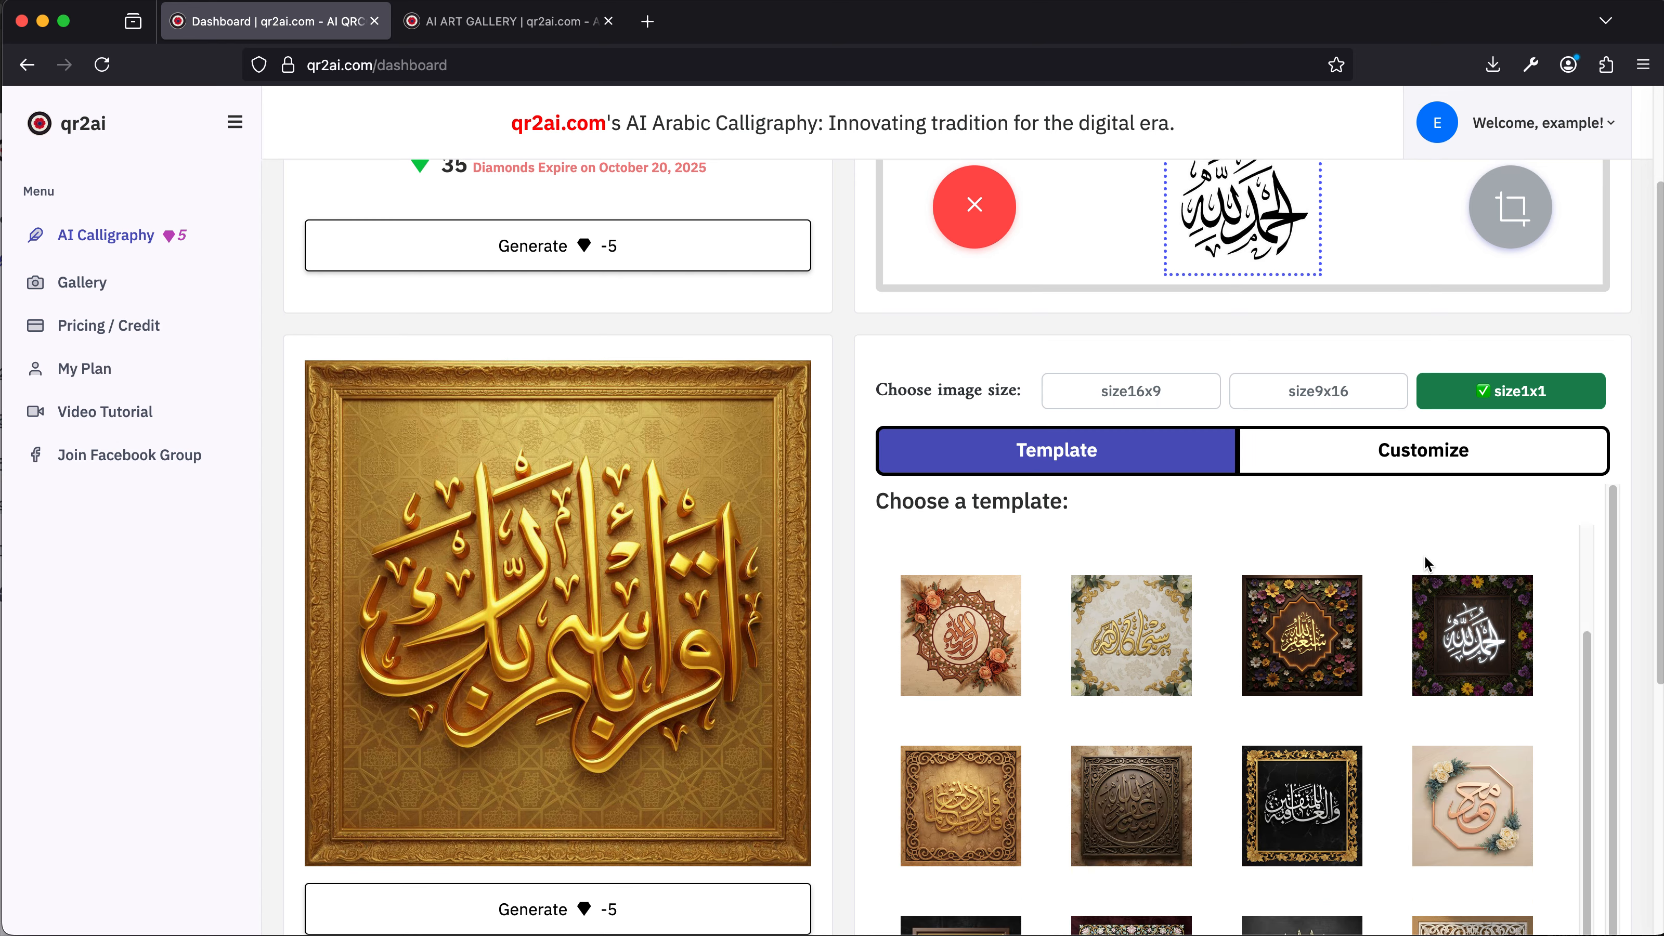
pyautogui.scroll(-2, 1441, 646)
pyautogui.click(1470, 683)
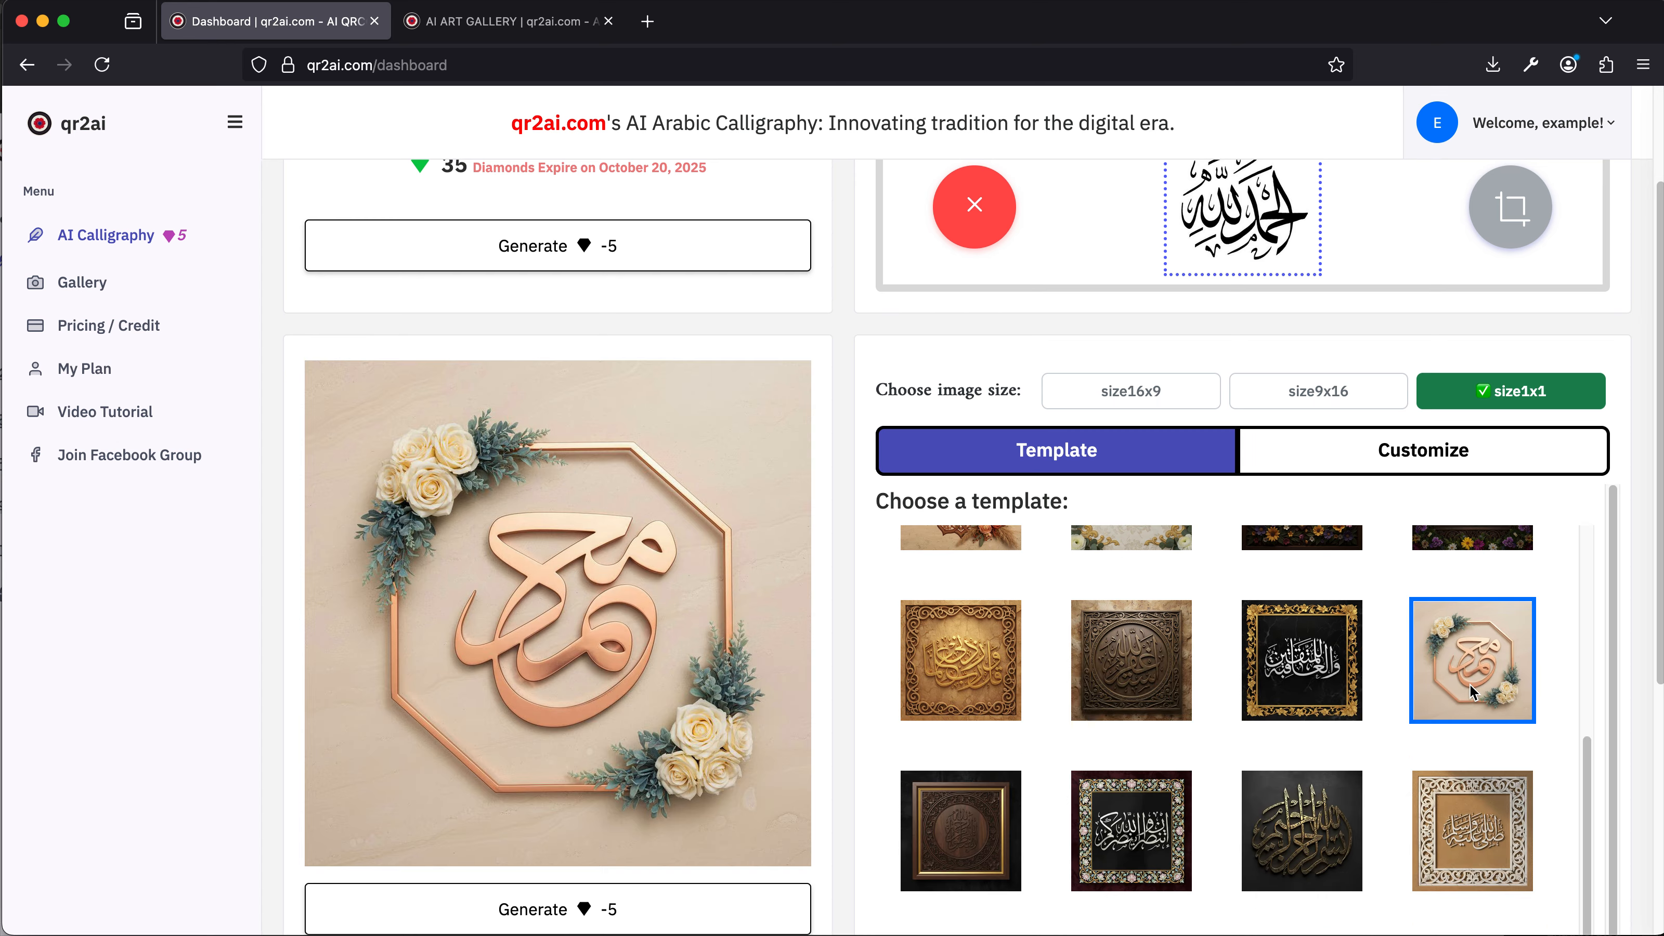
pyautogui.scroll(-6, 904, 646)
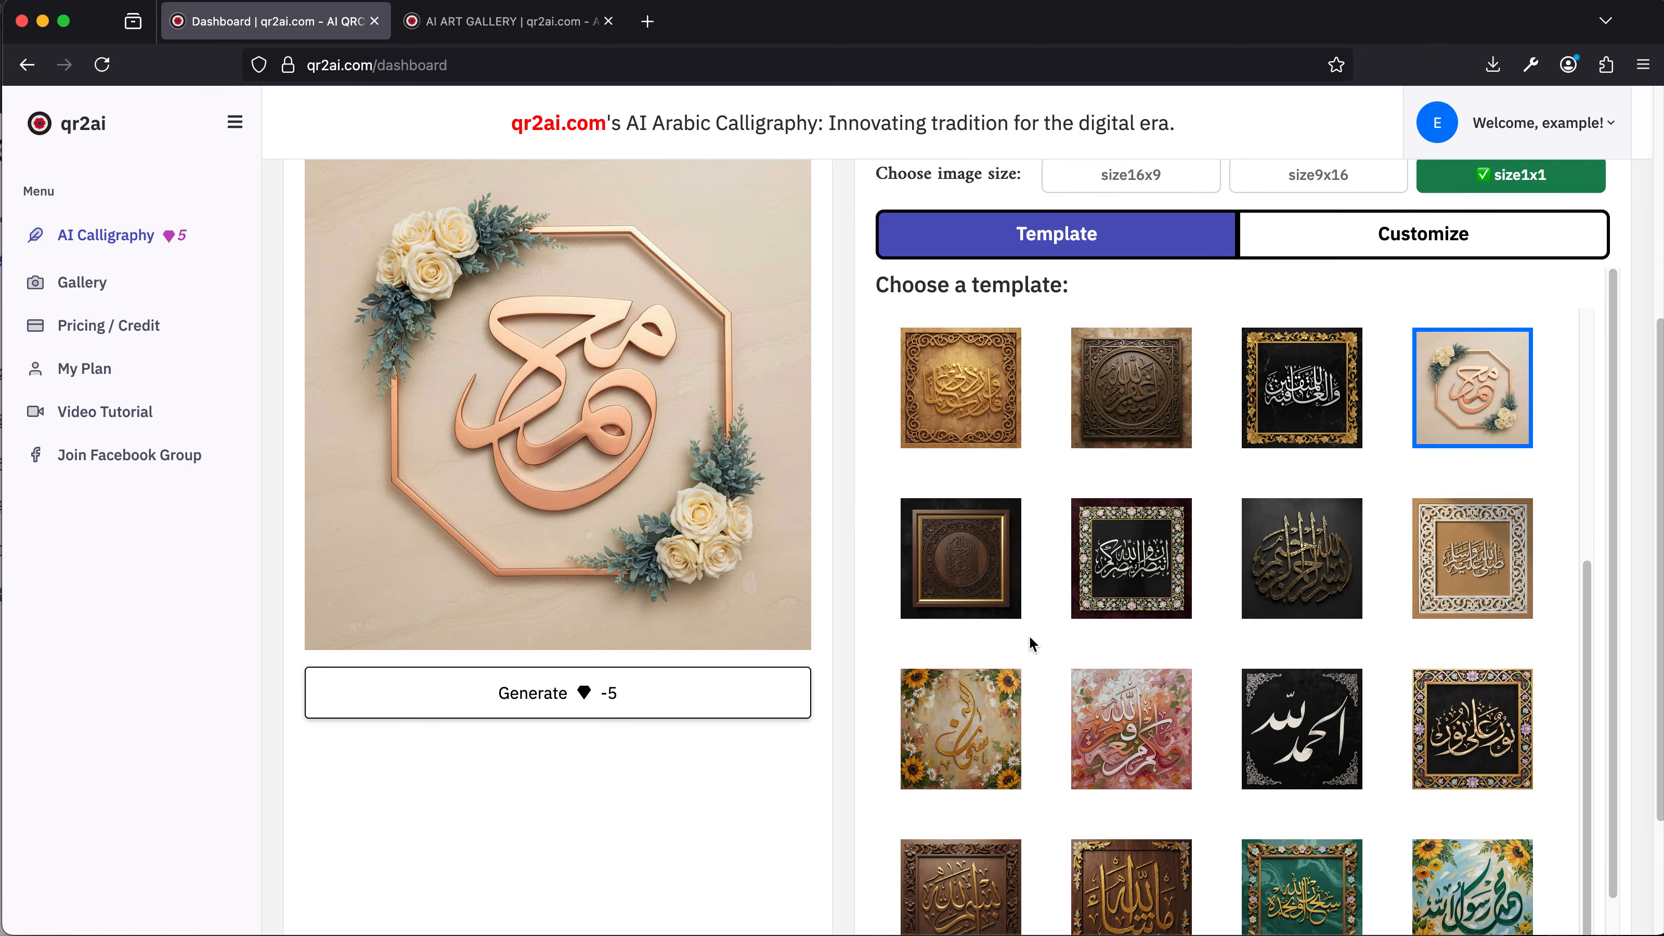
pyautogui.scroll(8, 1029, 634)
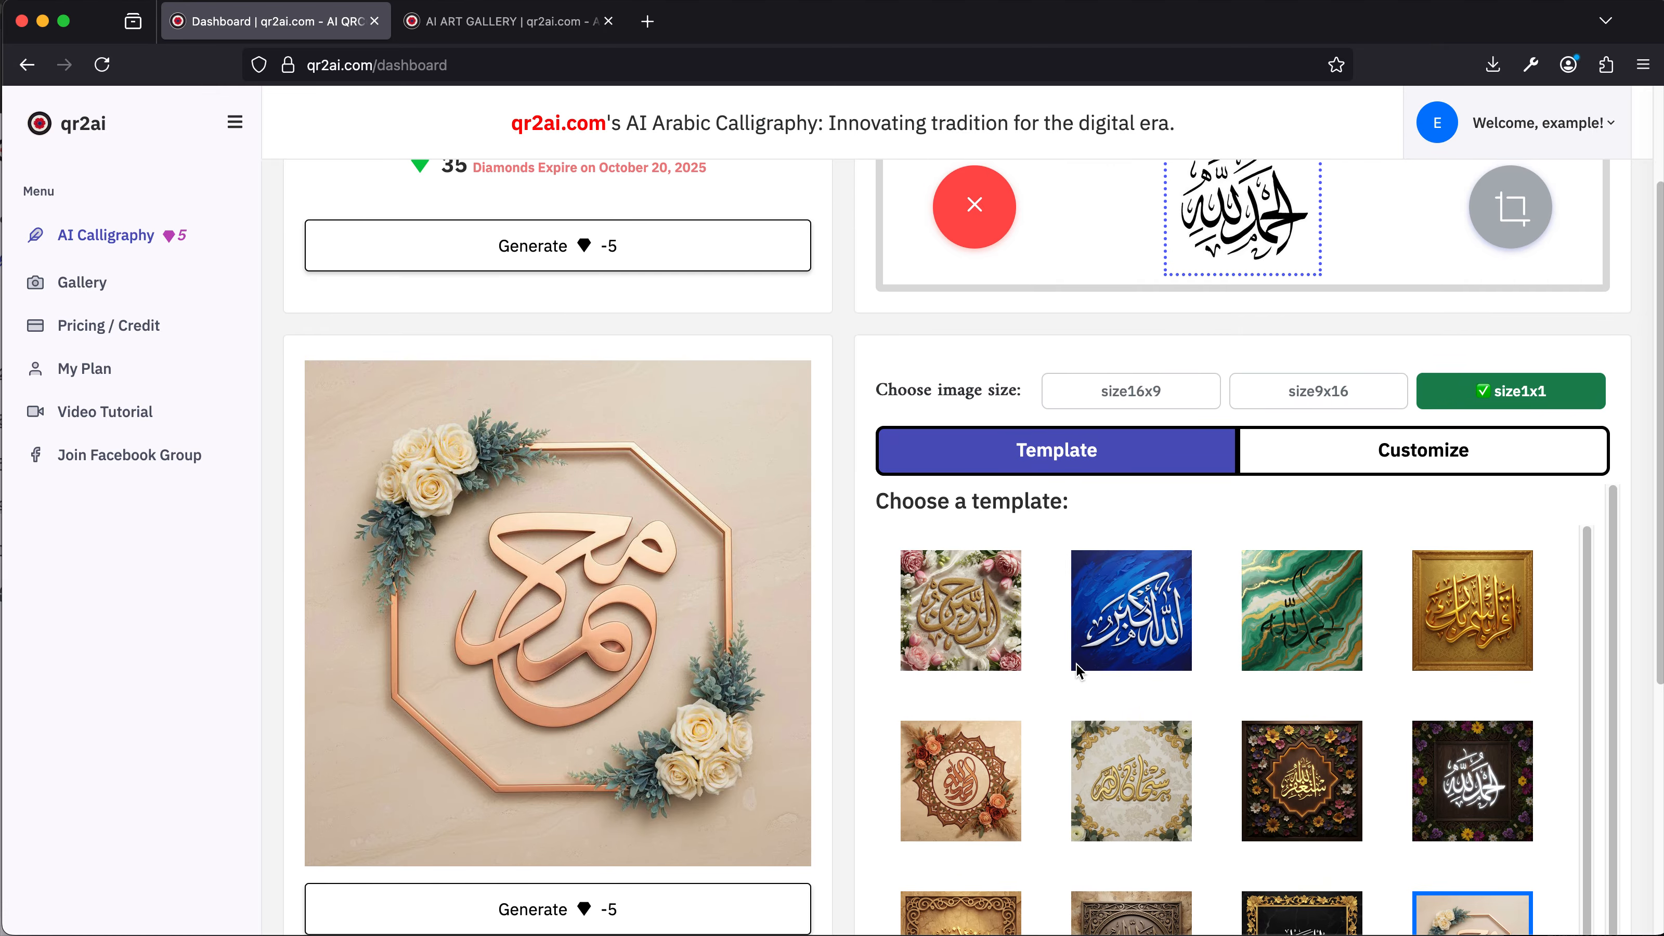
# Step: Choose the cream damask template with gold lettering and white corner flowers, and set the image size to 16x9
pyautogui.click(996, 622)
pyautogui.click(1116, 619)
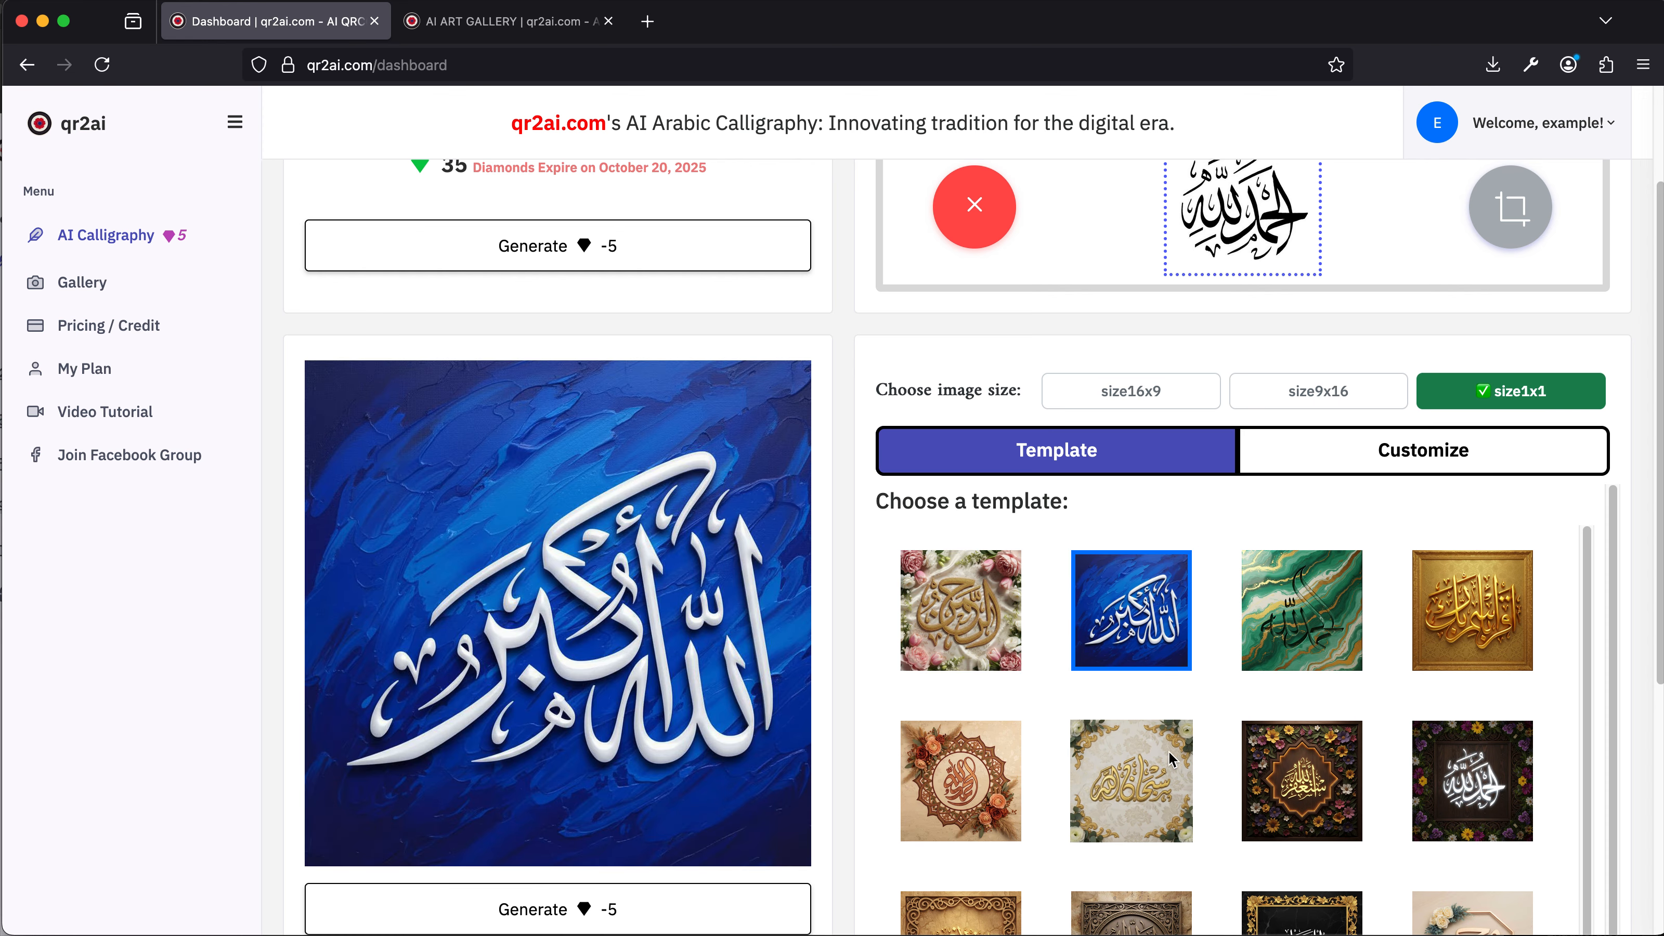
pyautogui.click(1130, 786)
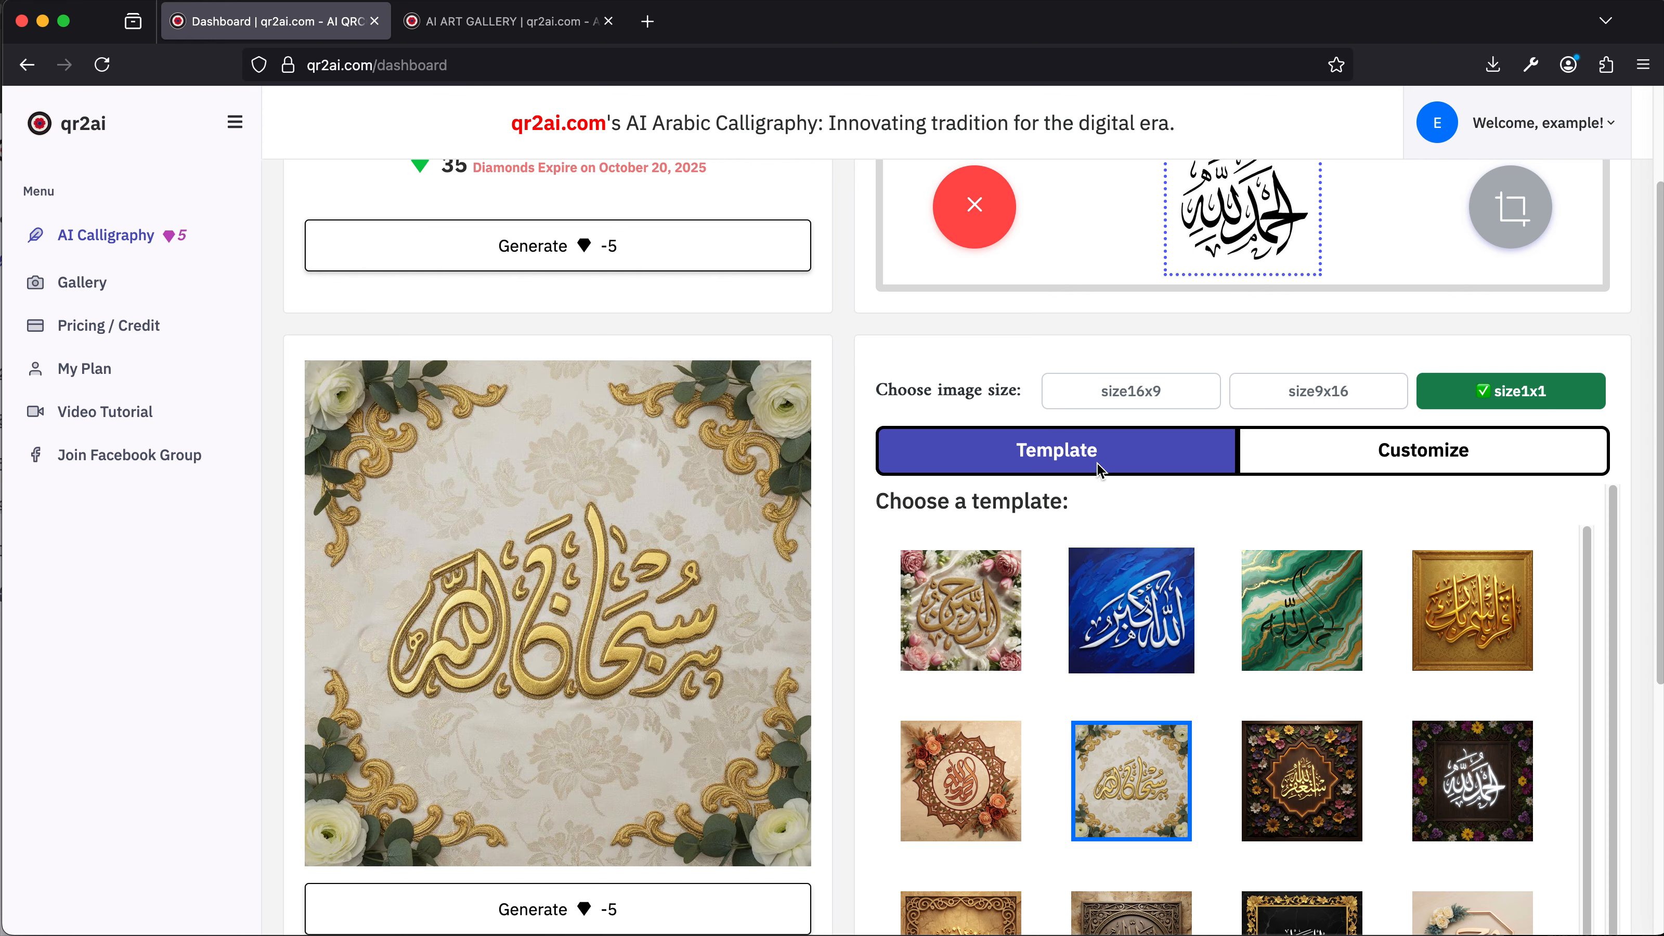
pyautogui.click(1318, 396)
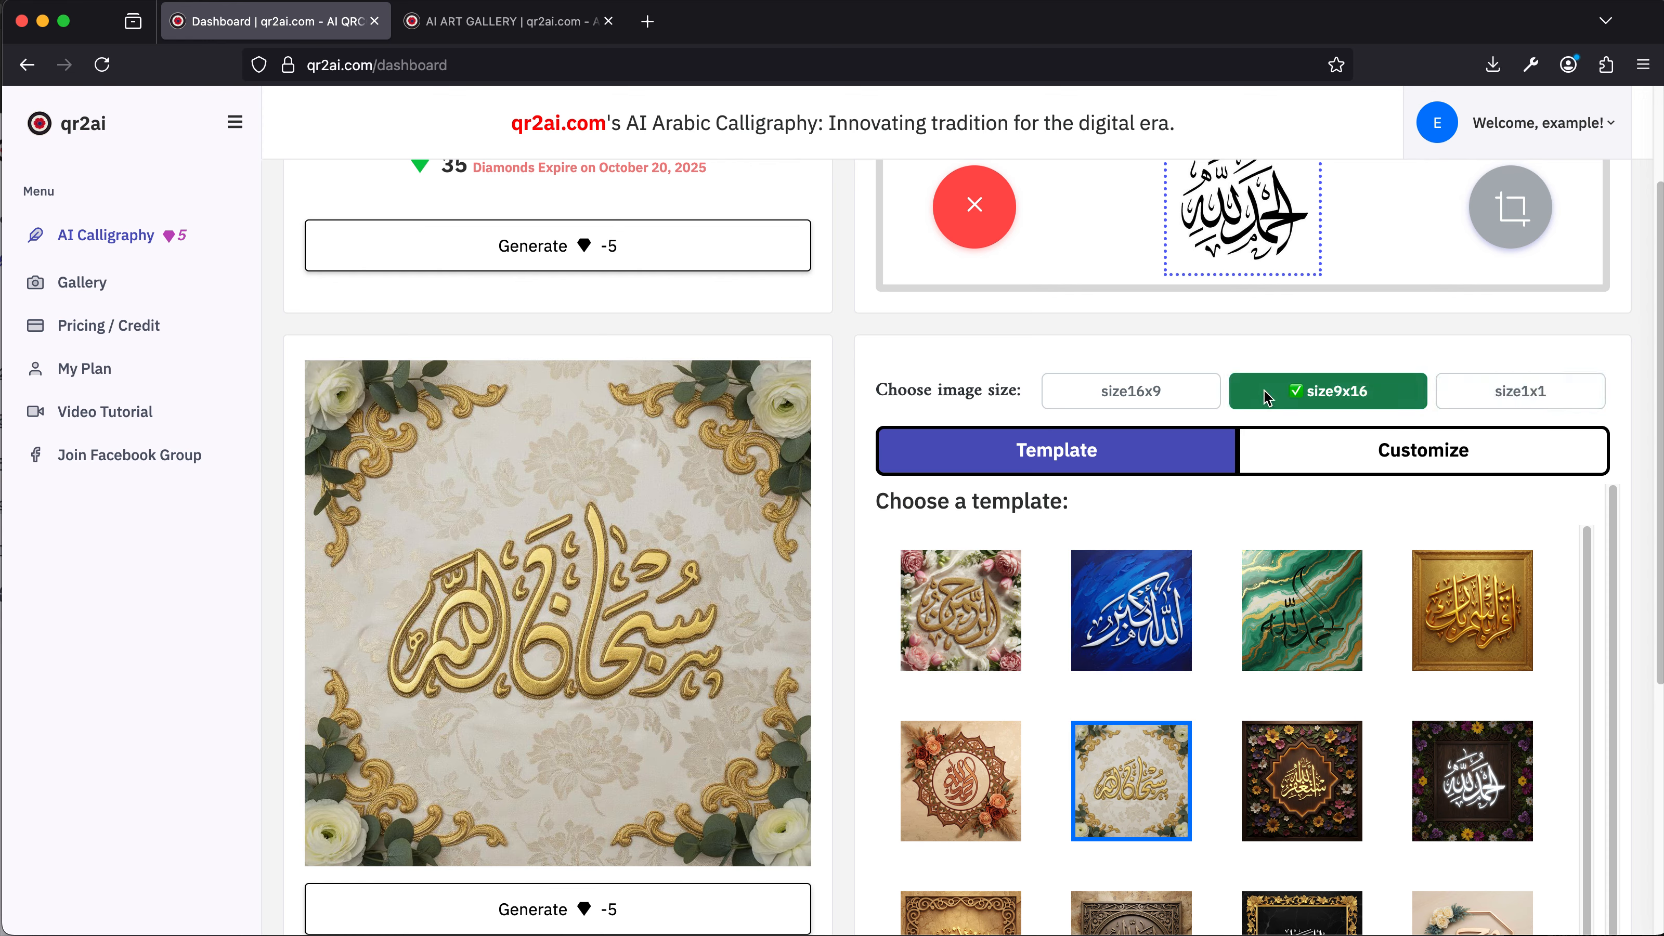
pyautogui.click(1172, 394)
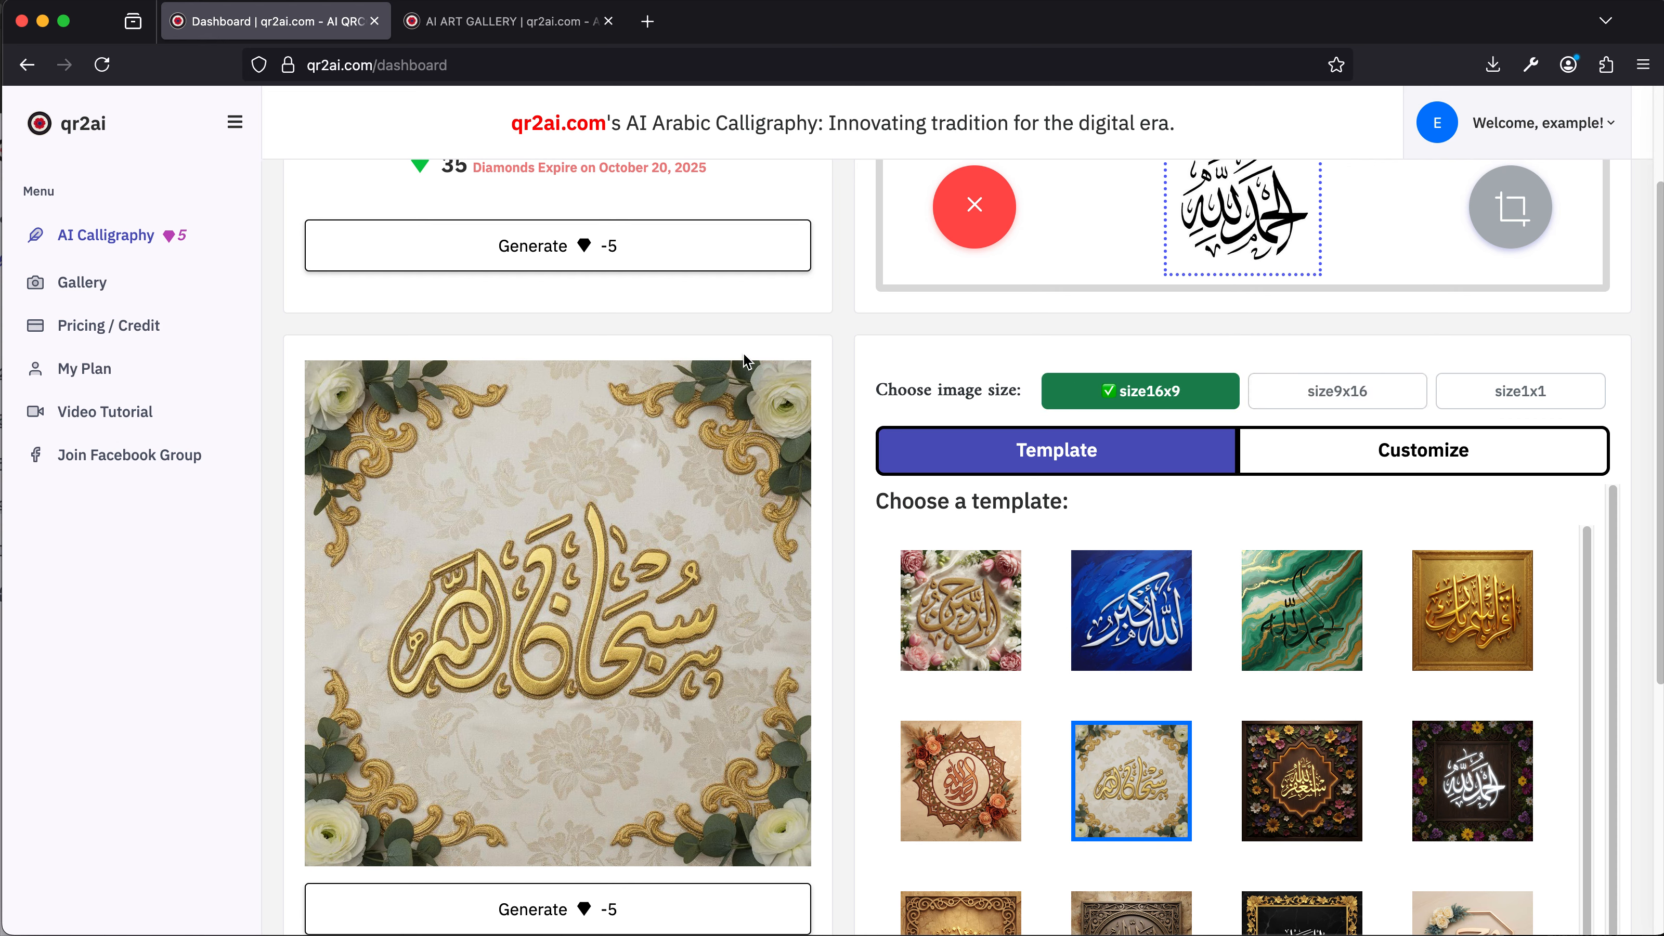
# Step: Generate the calligraphy artwork and view the result enlarged
pyautogui.scroll(-1, 552, 609)
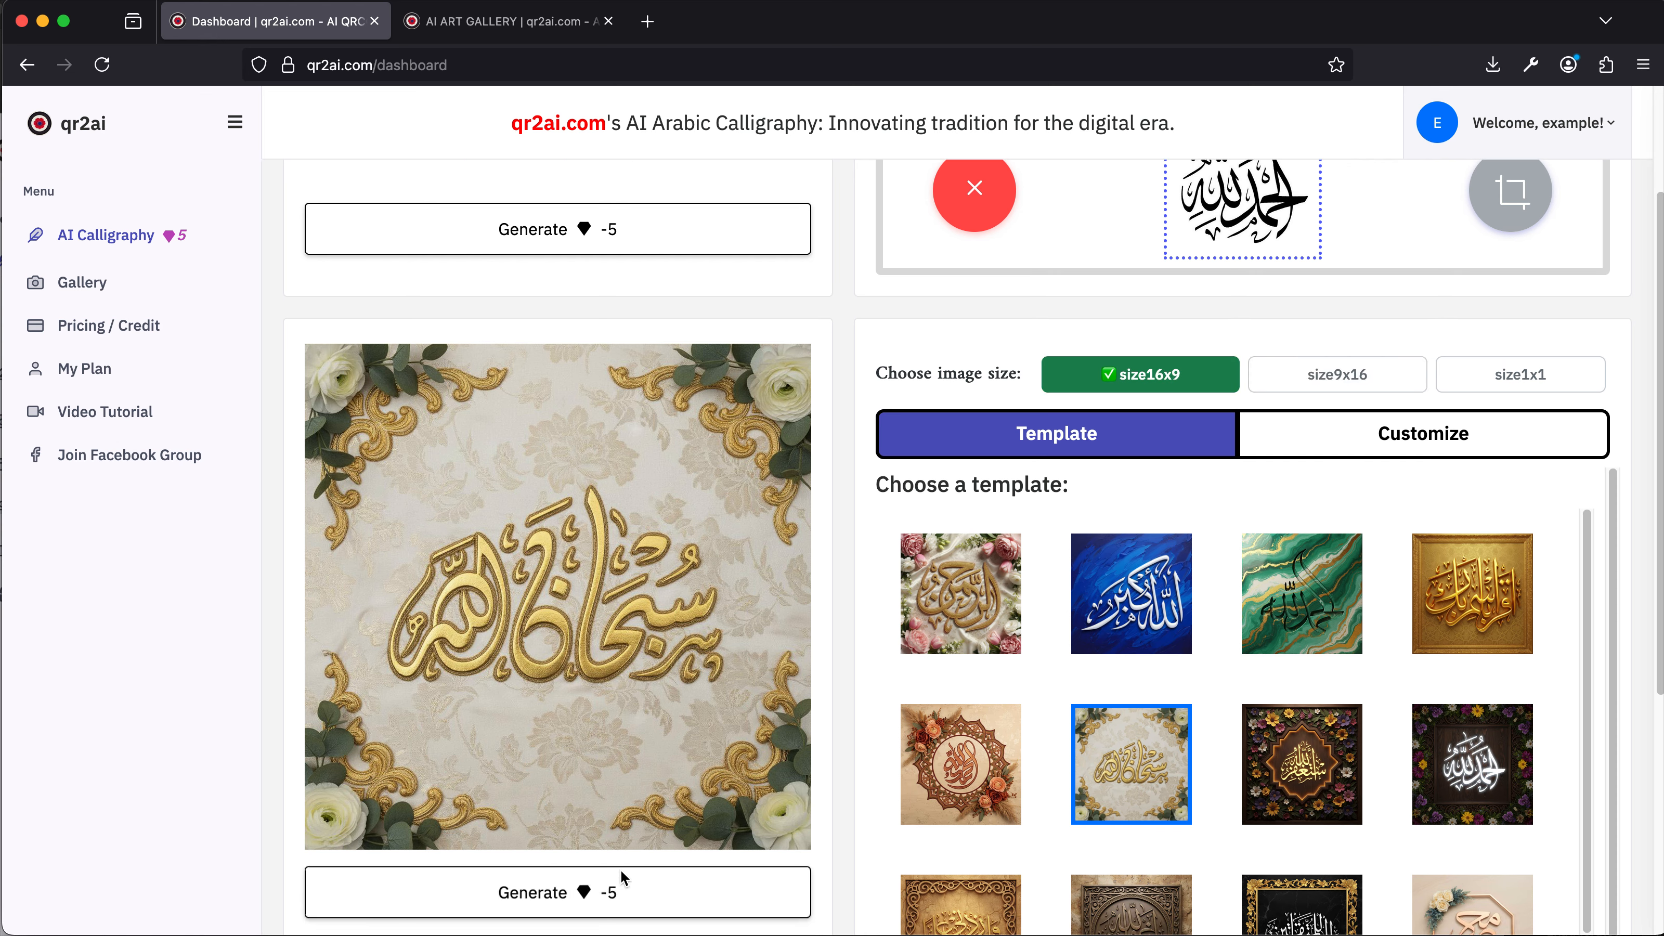
pyautogui.click(621, 877)
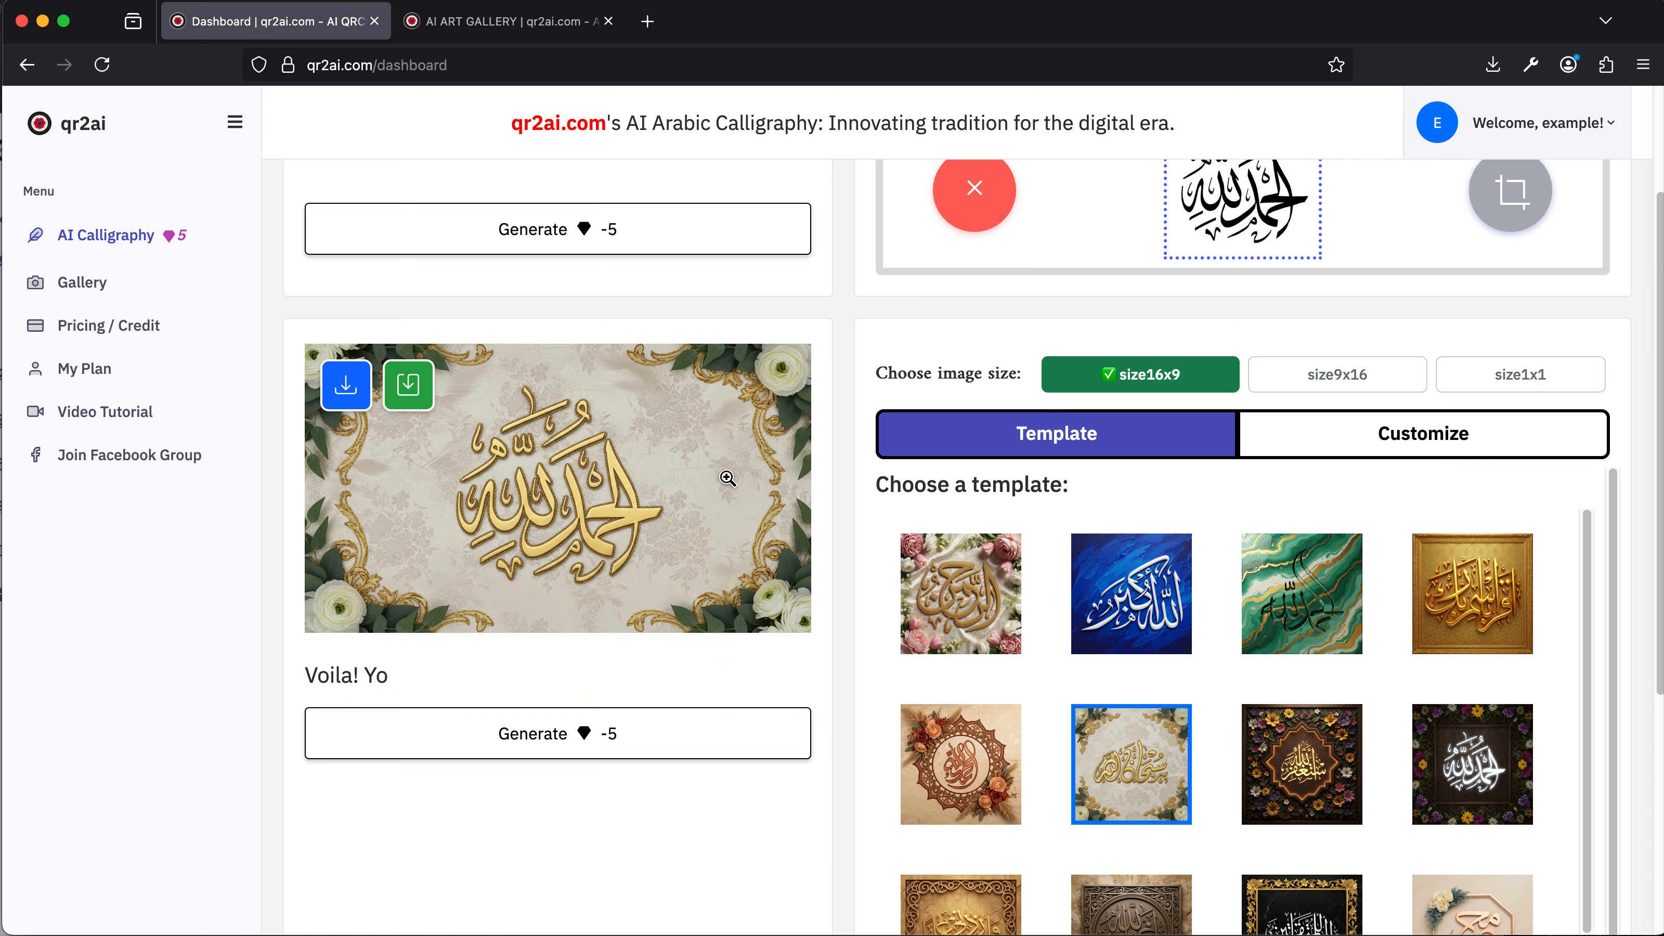
pyautogui.click(581, 509)
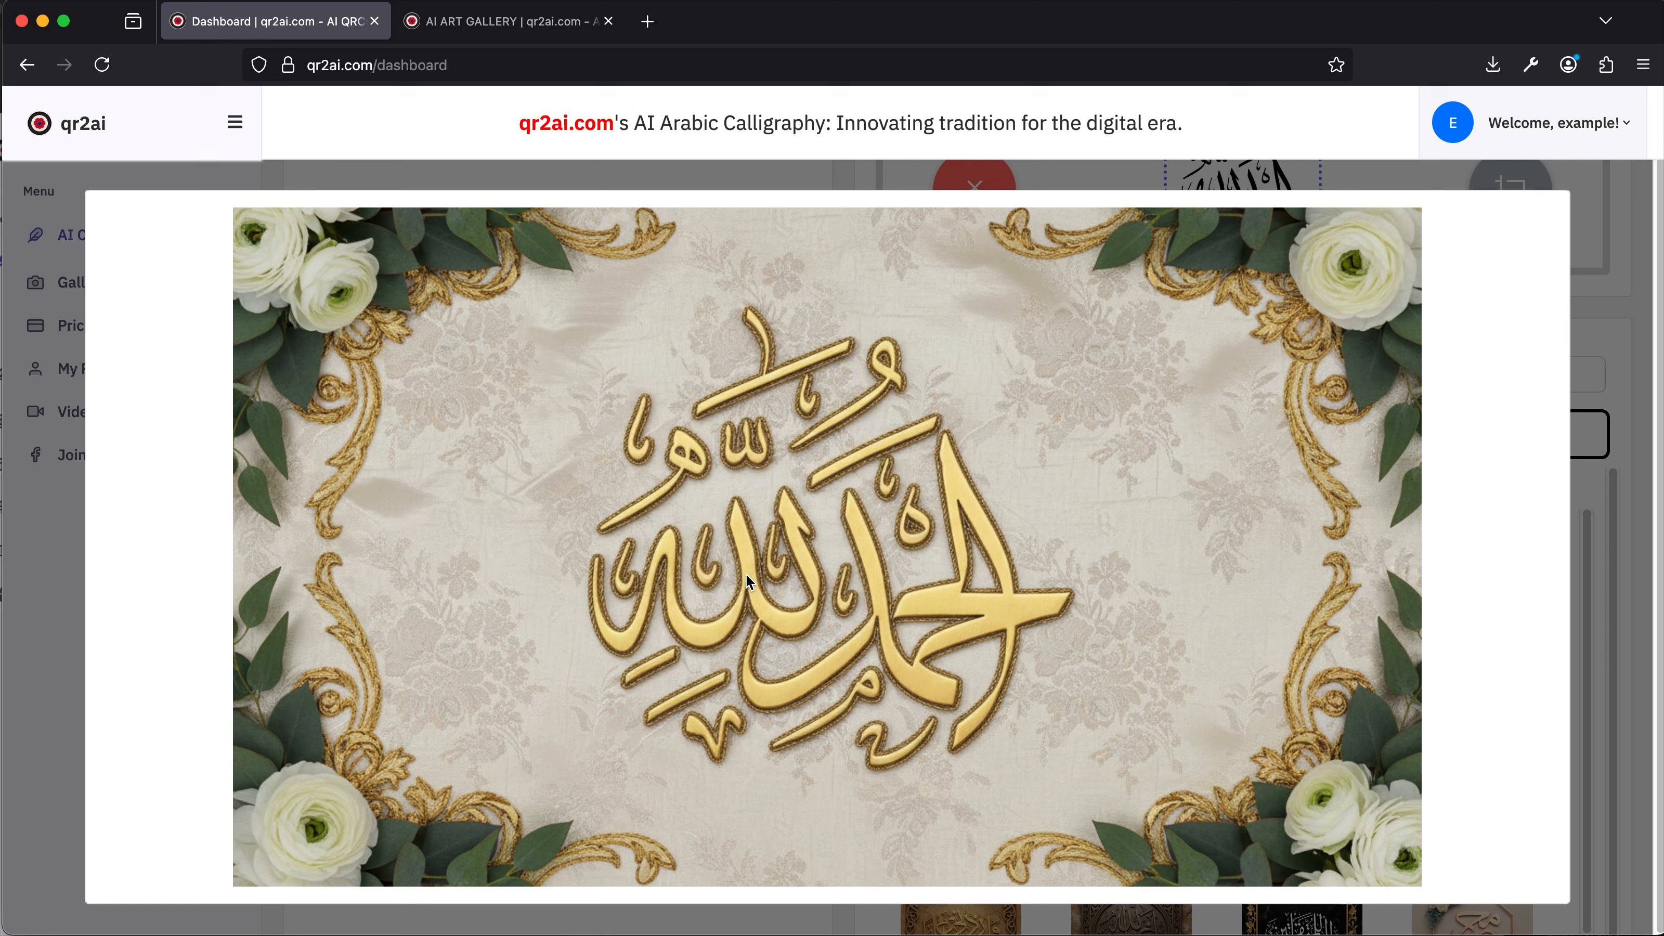
pyautogui.click(1608, 315)
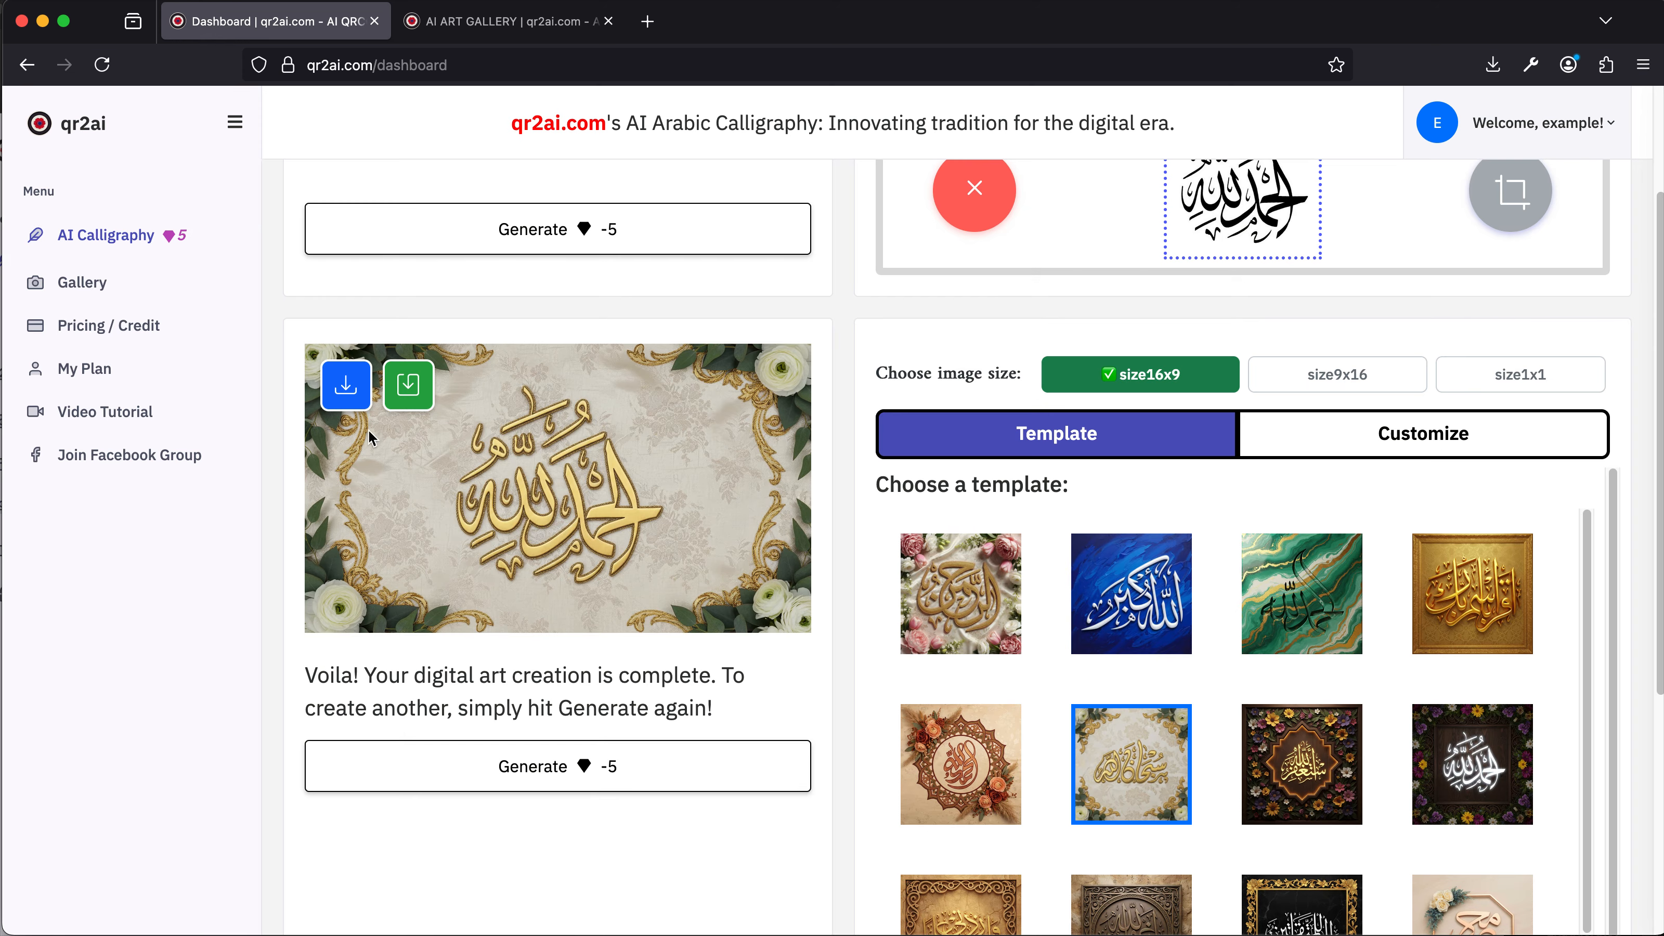
# Step: Download the generated artwork and save it to the gallery
pyautogui.click(365, 393)
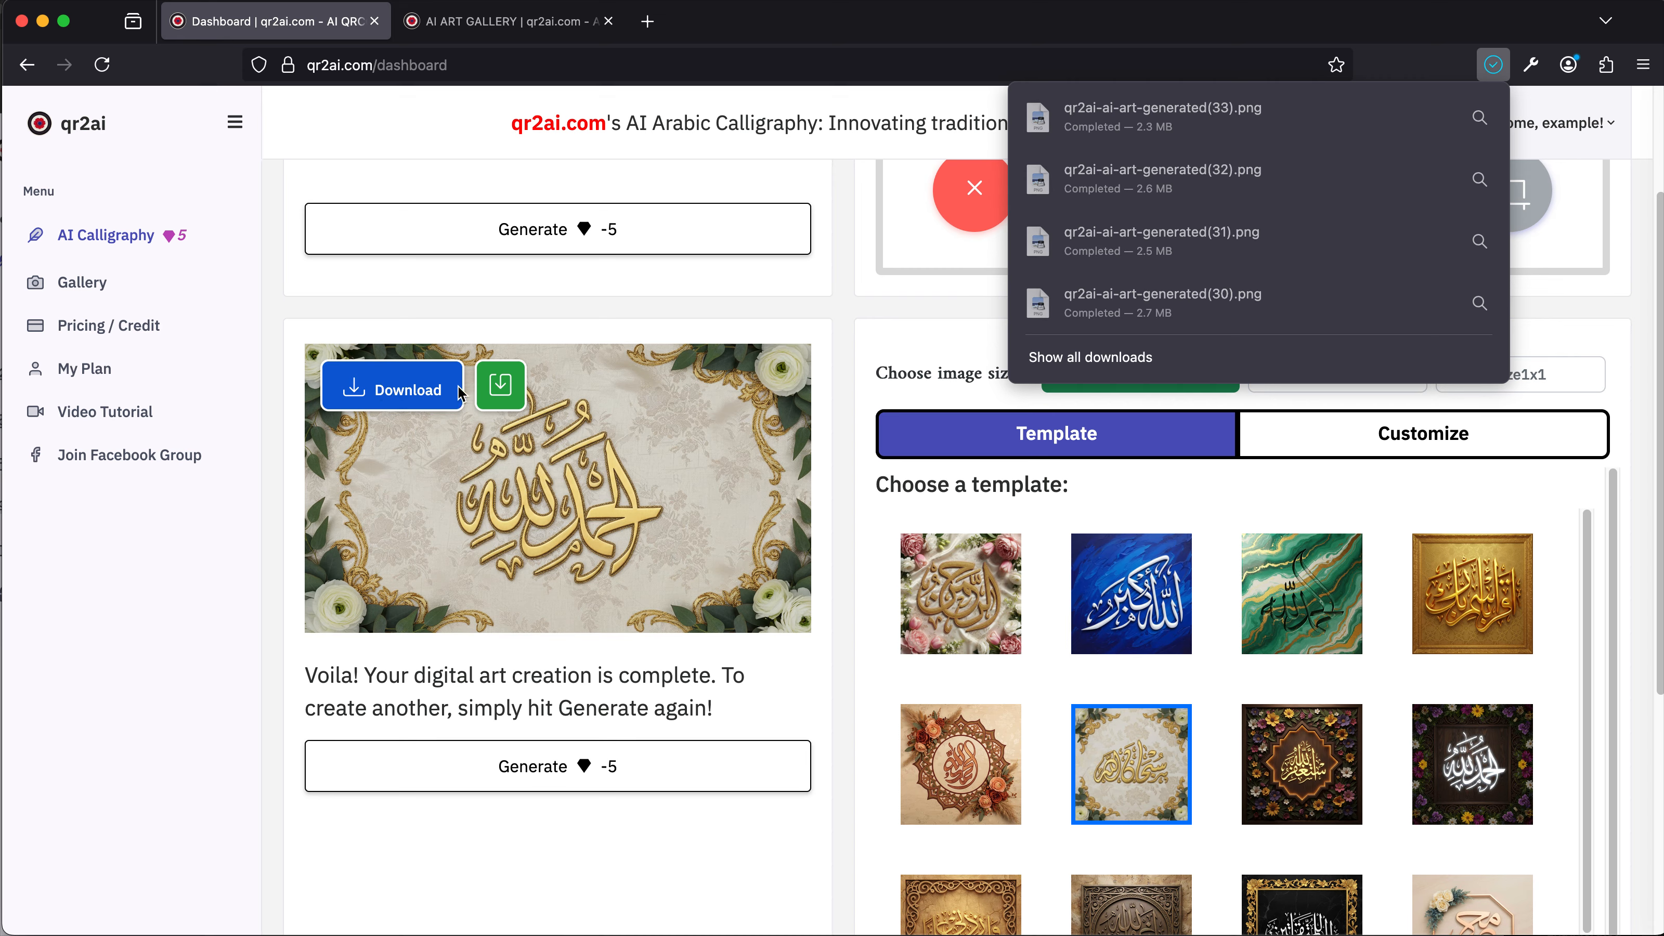
pyautogui.click(477, 387)
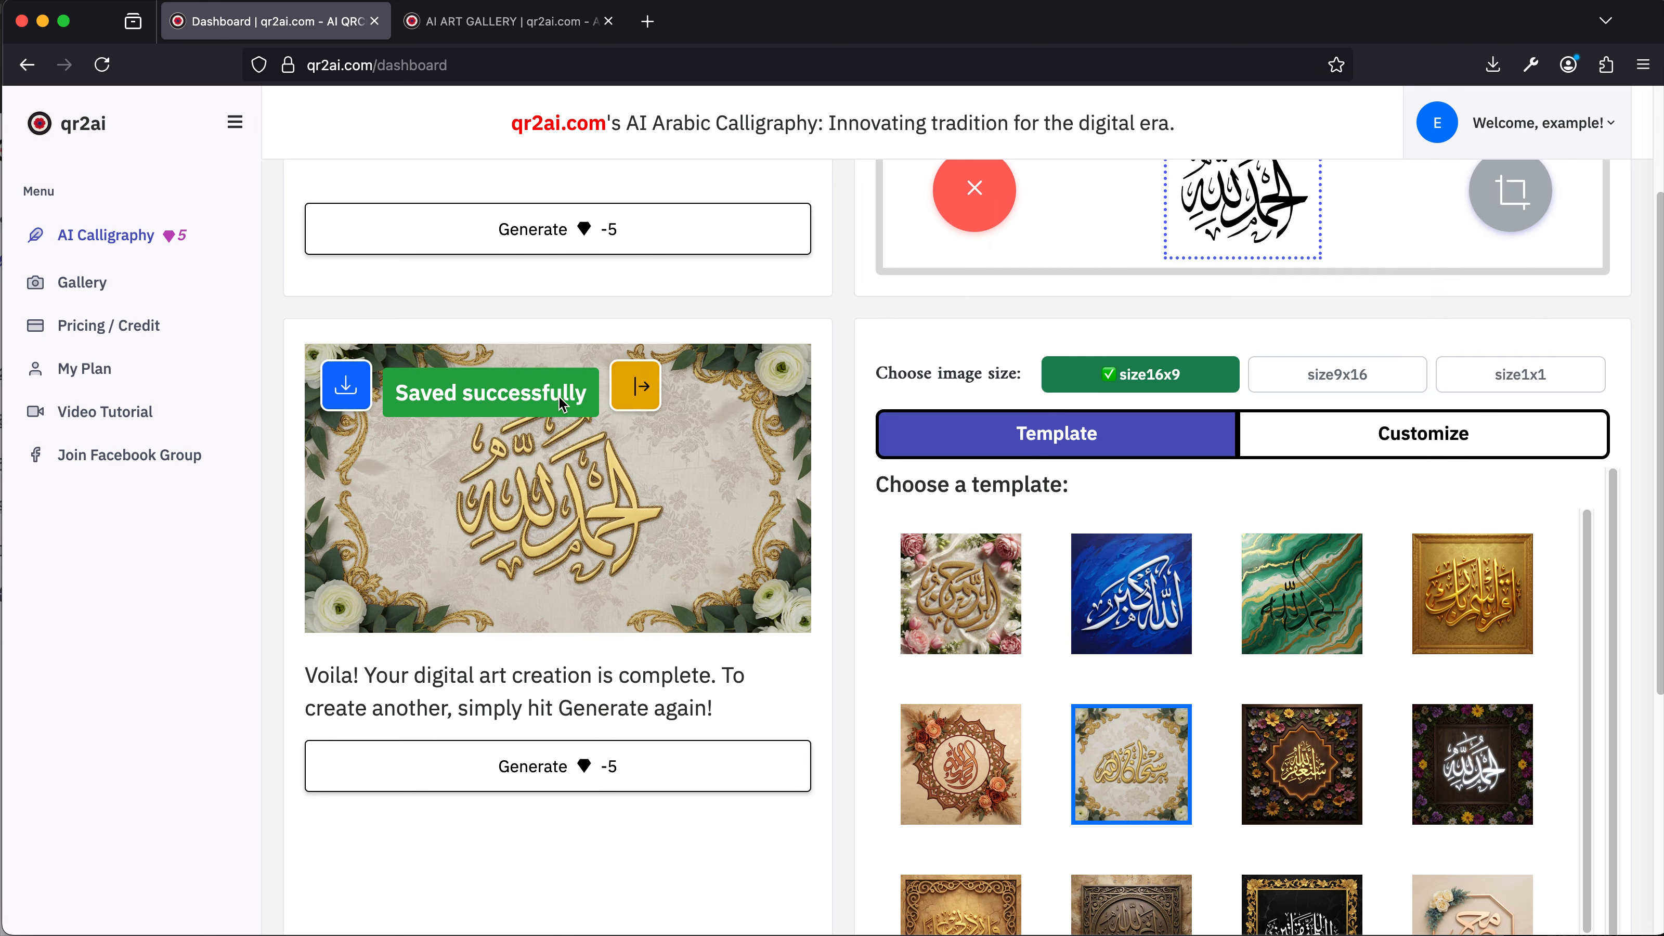
# Step: Open the AI Art Gallery and preview the newly saved artwork
pyautogui.click(641, 401)
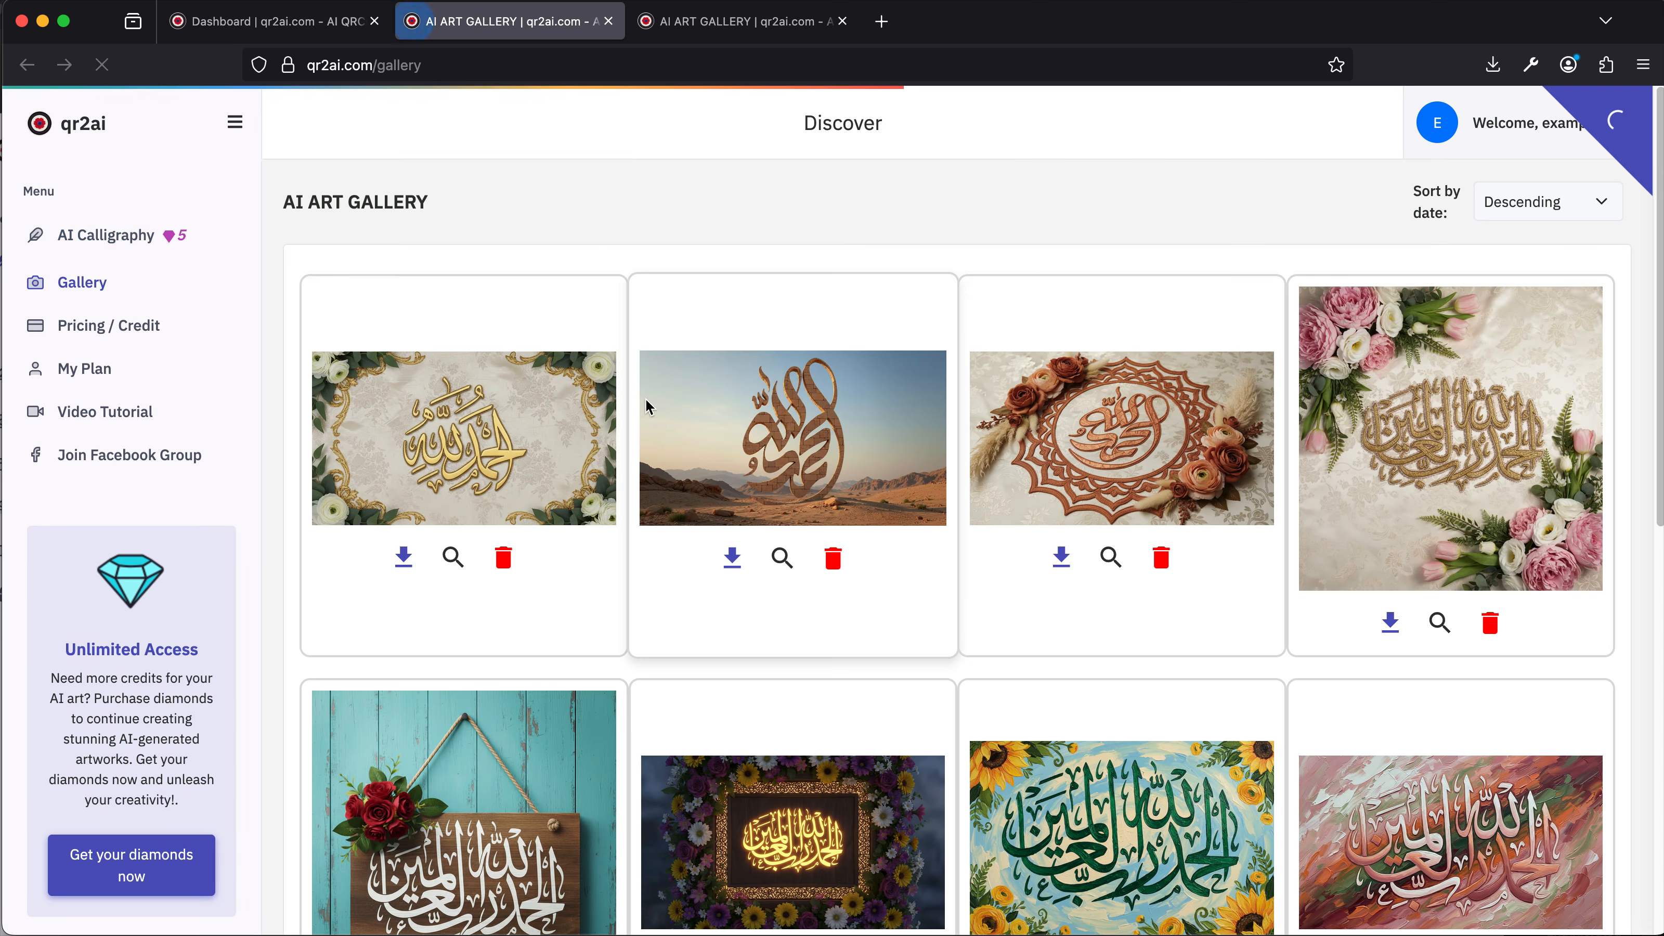
pyautogui.click(490, 426)
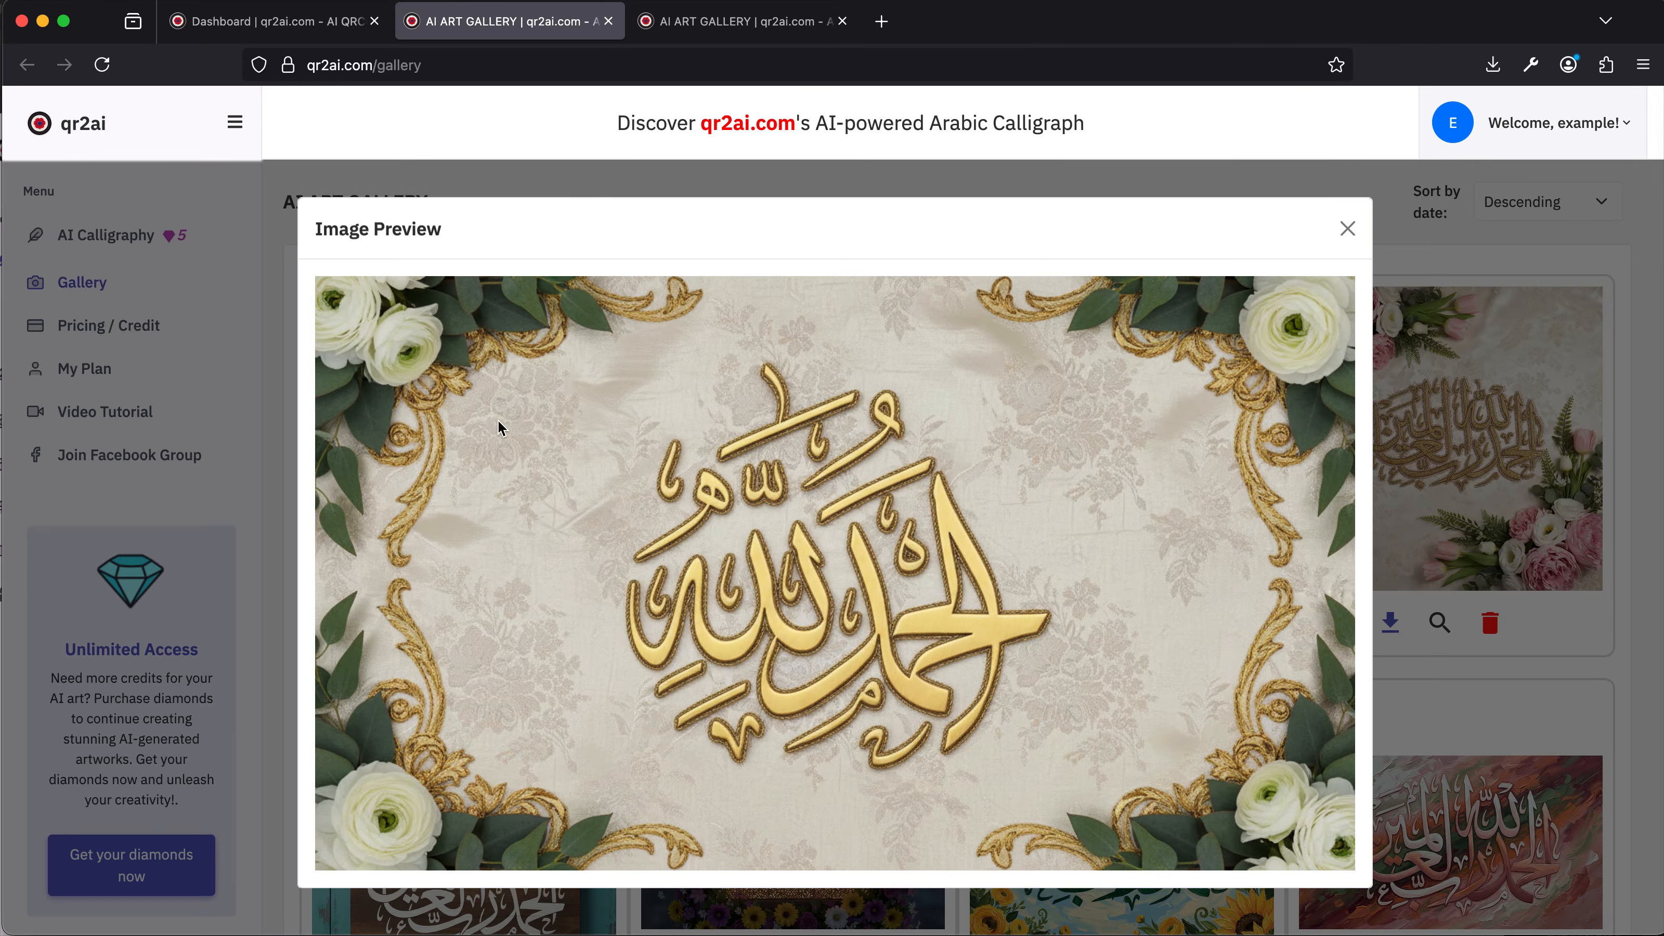
pyautogui.click(1462, 278)
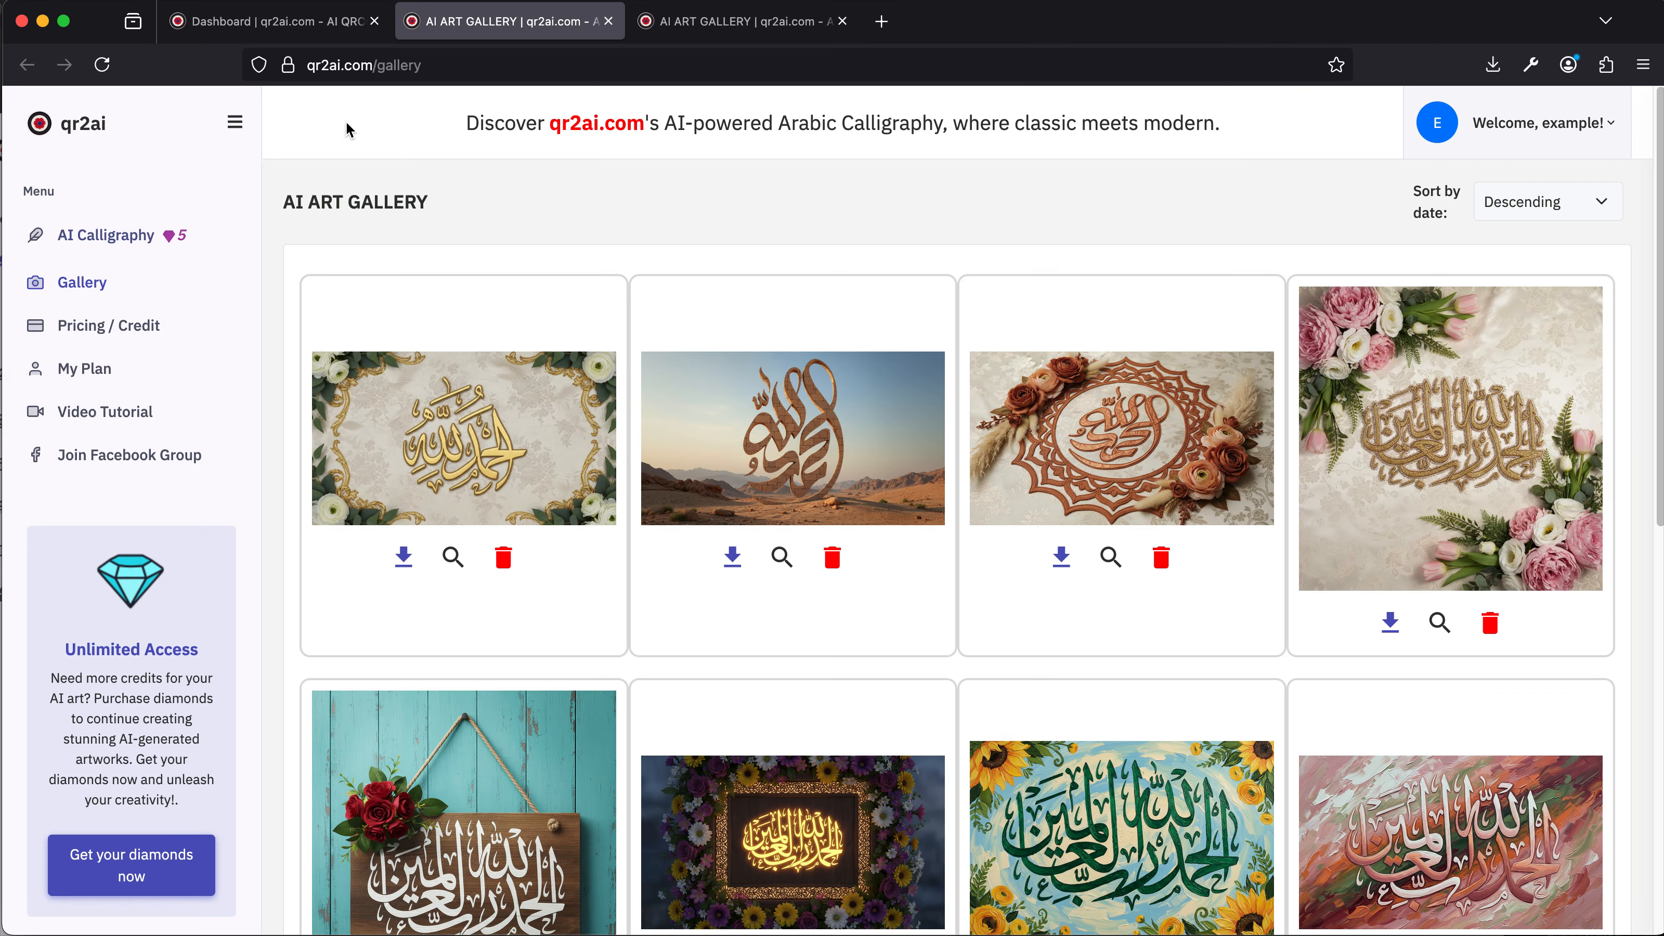
# Step: Go back to the dashboard and view the generated artwork enlarged once more
pyautogui.click(292, 33)
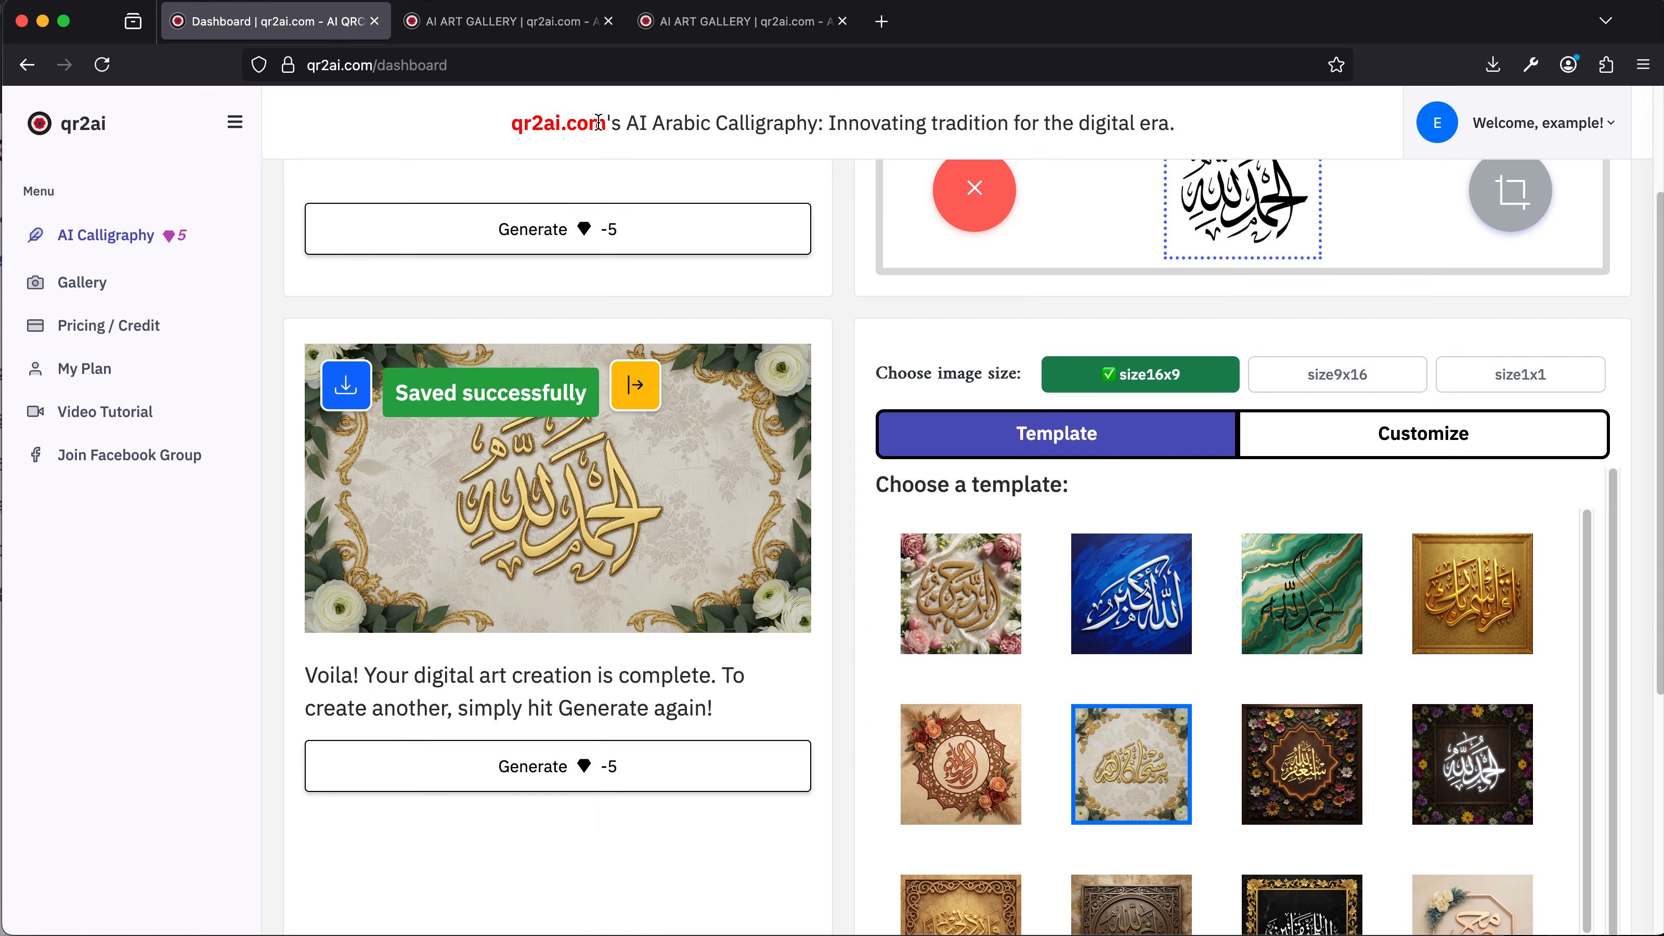
pyautogui.click(688, 538)
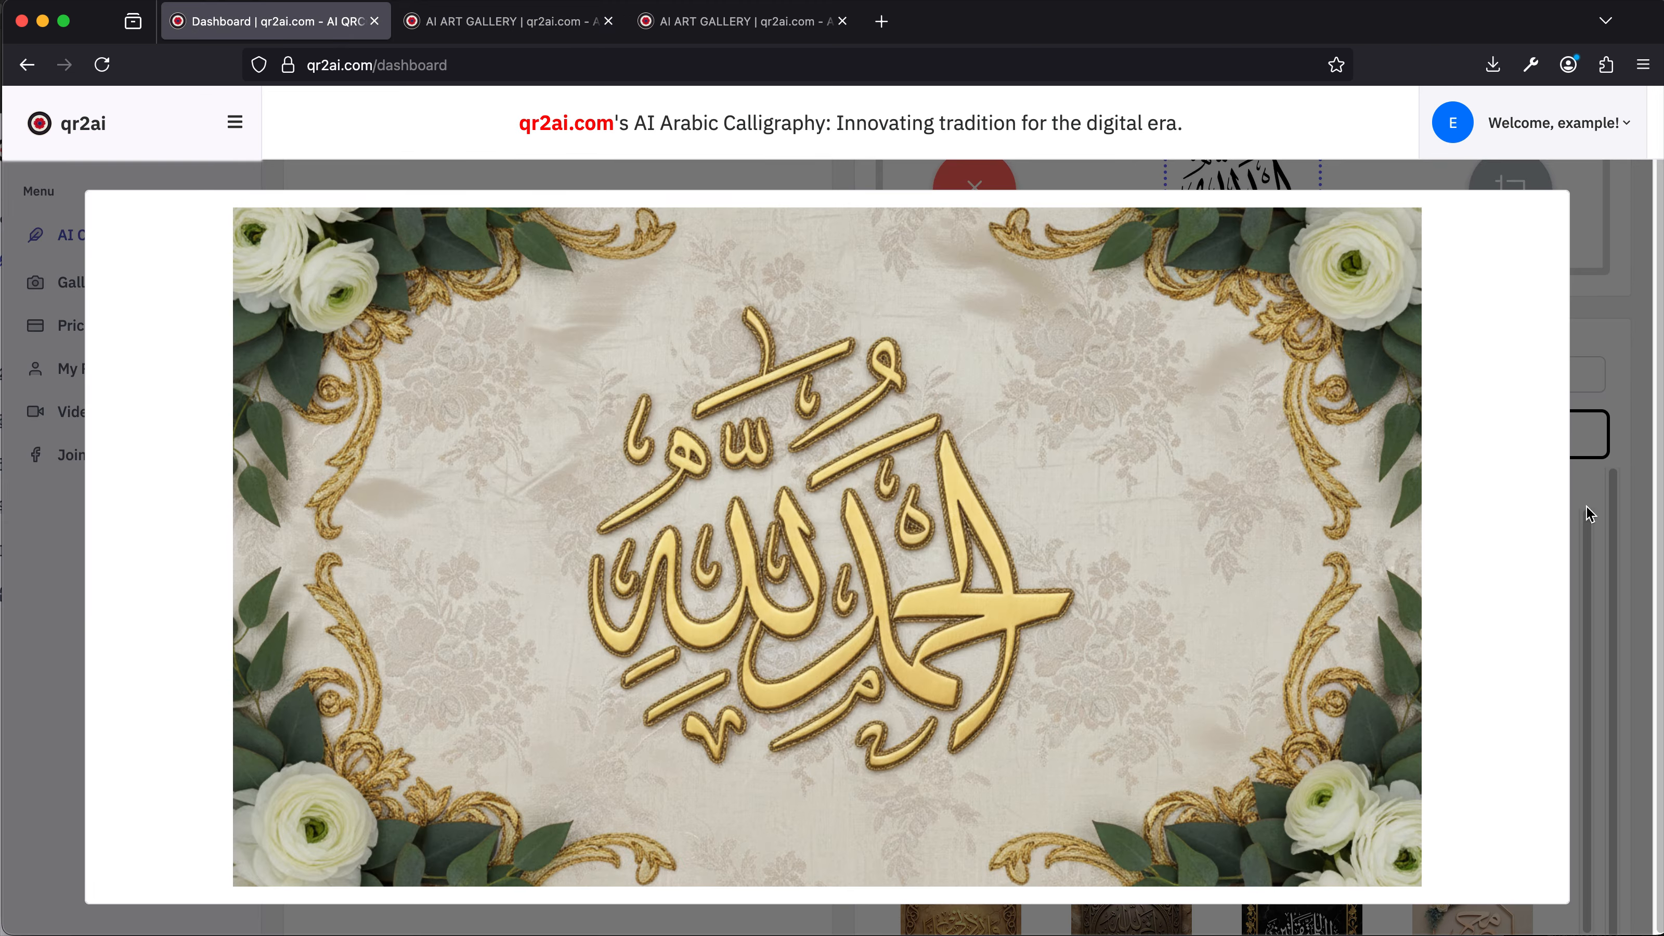
pyautogui.click(1606, 498)
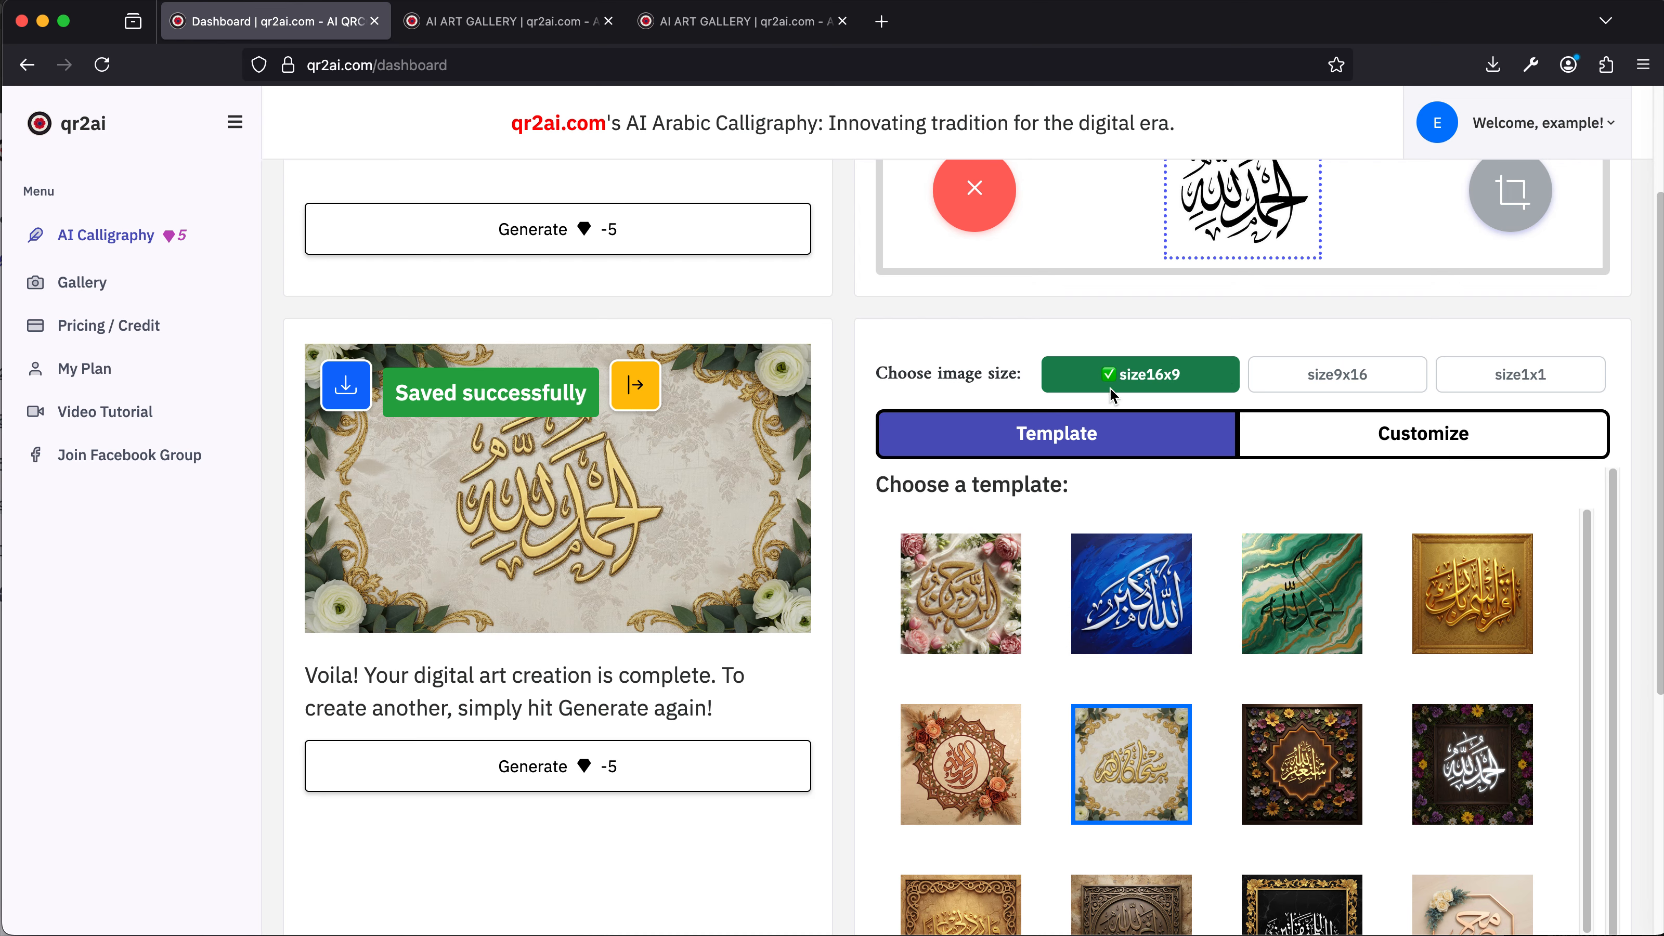
# Step: Check the remaining diamond credits and their expiry date on the dashboard
pyautogui.scroll(2, 996, 459)
pyautogui.scroll(3, 995, 463)
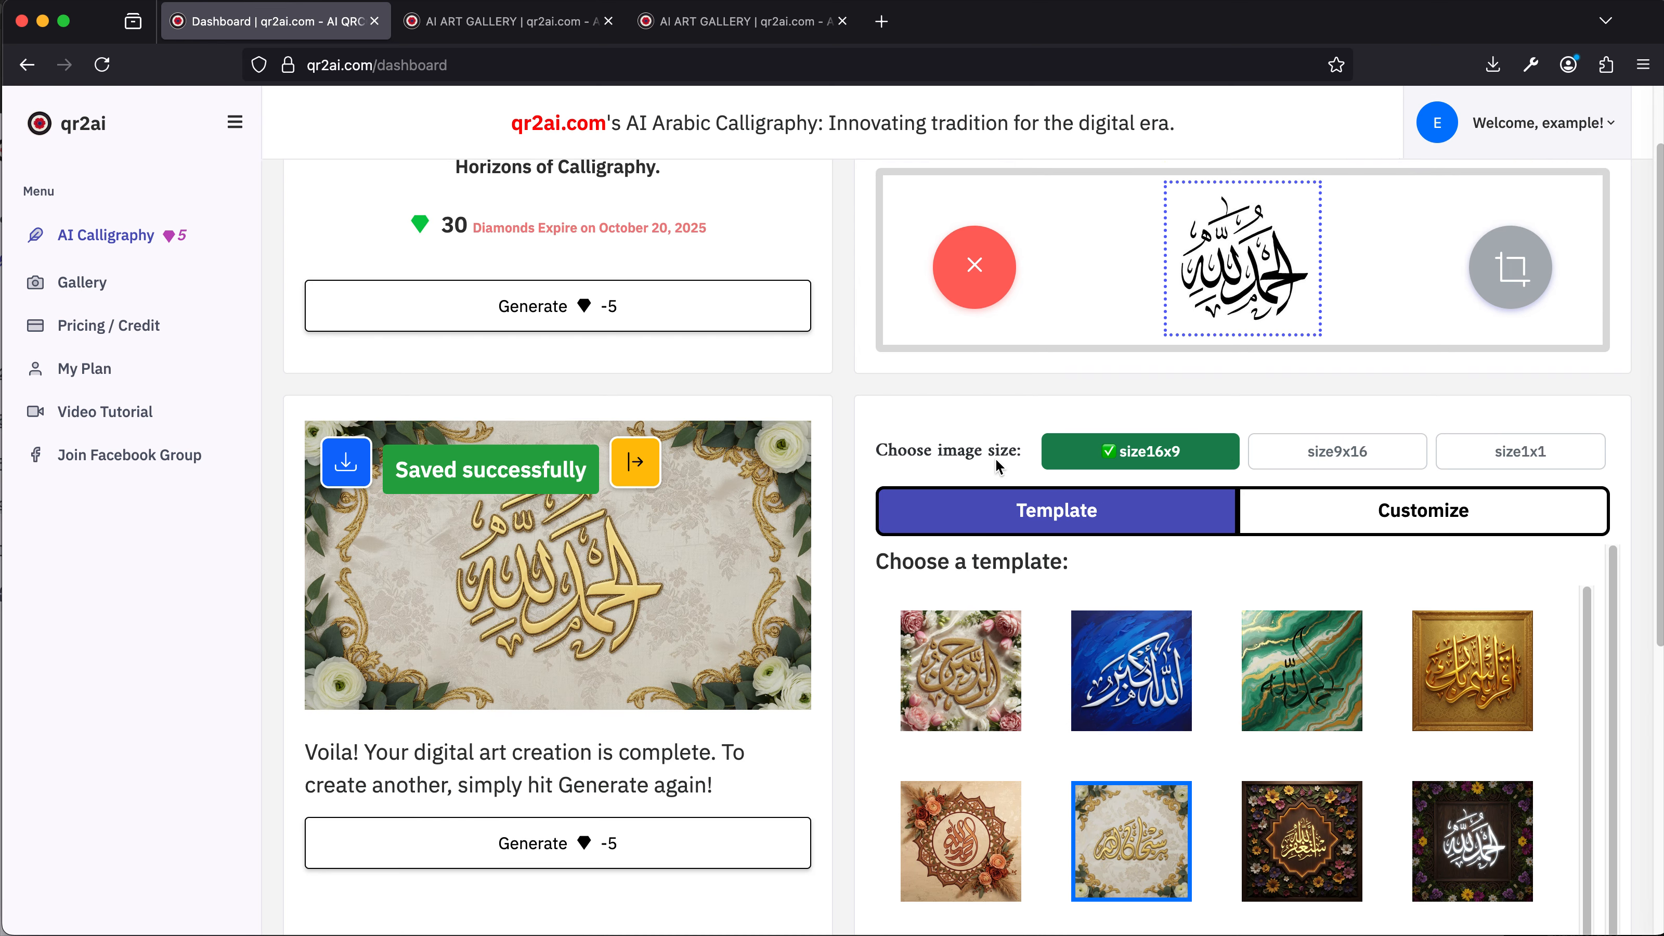
pyautogui.scroll(1, 427, 268)
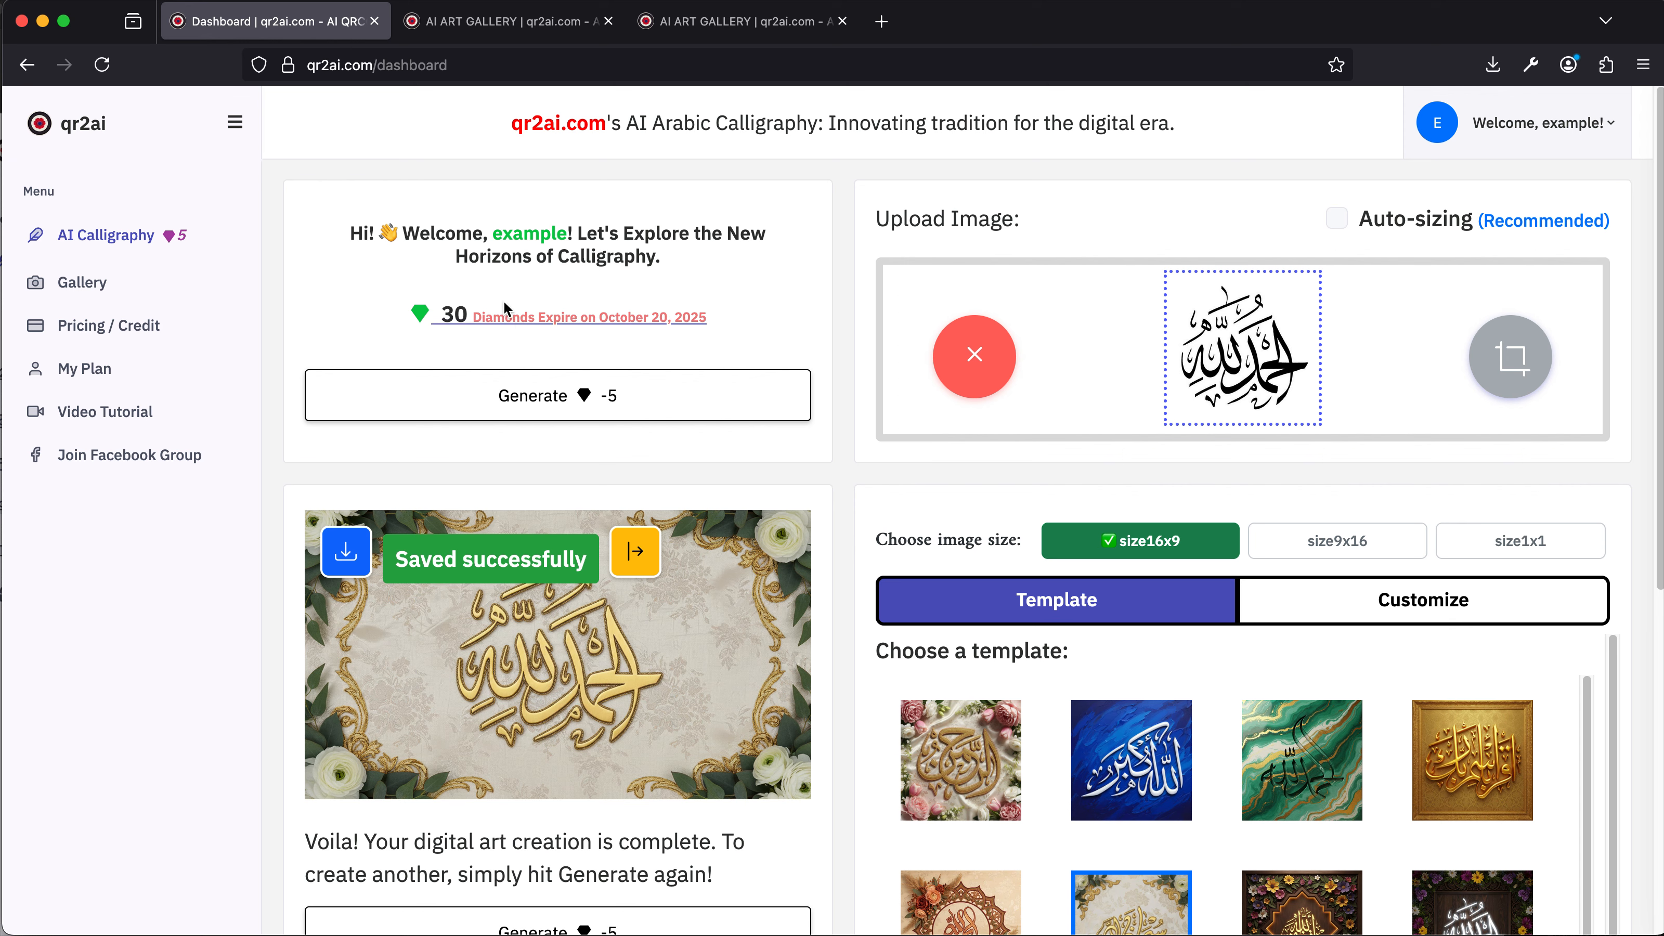
pyautogui.scroll(-2, 690, 329)
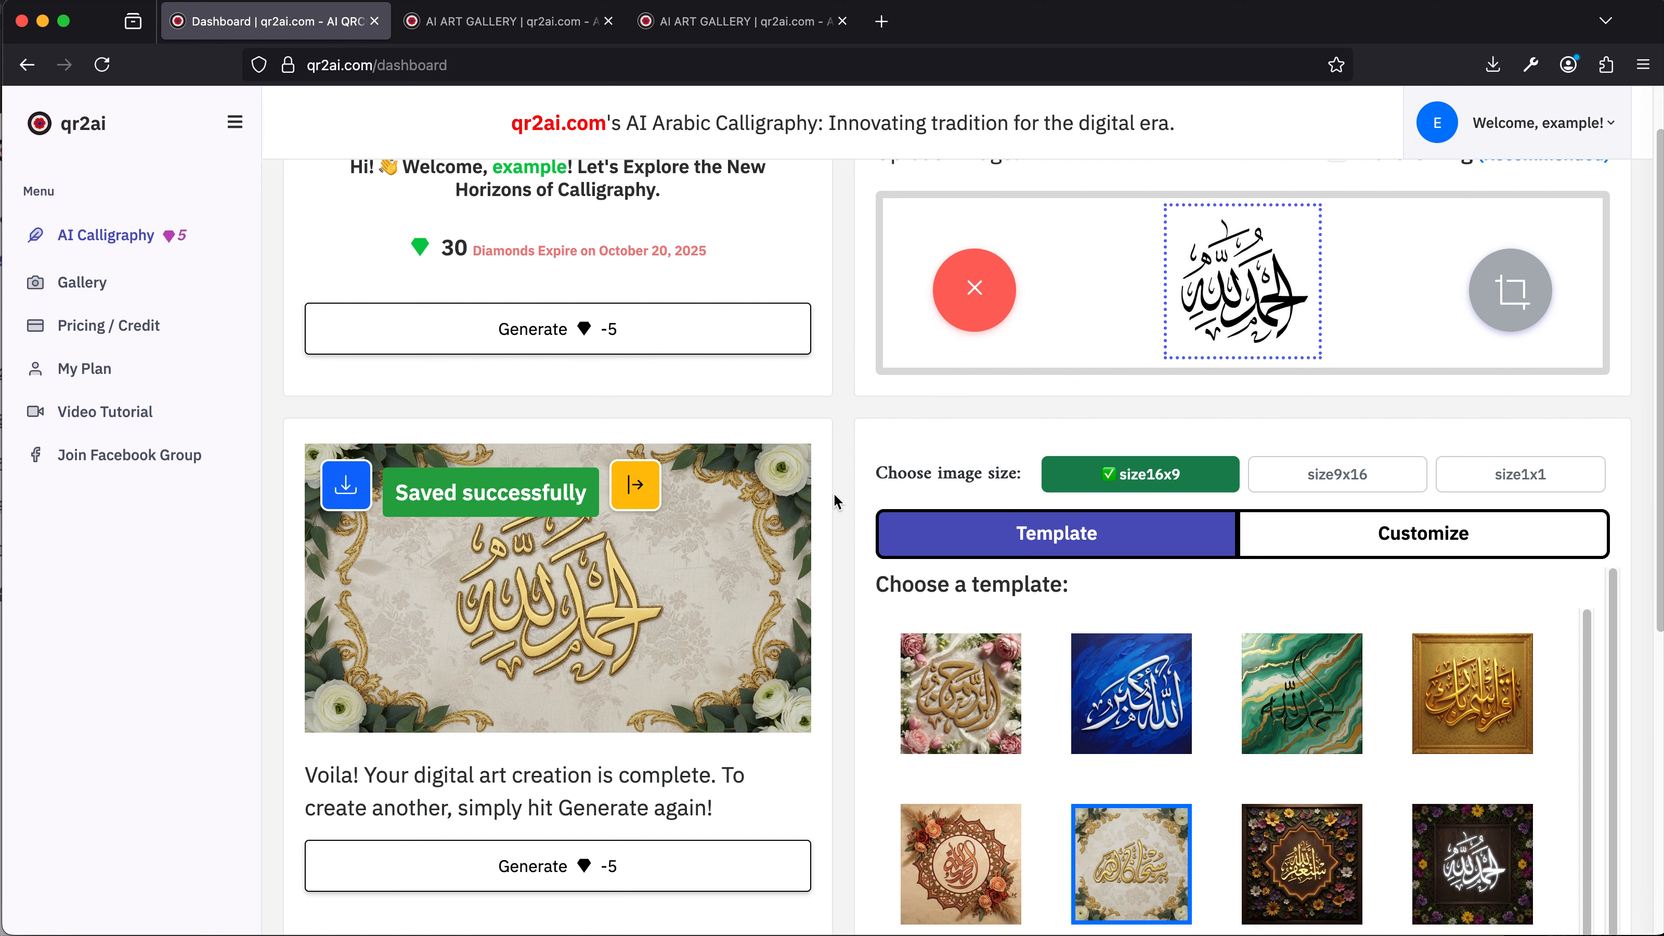
pyautogui.scroll(-1, 836, 503)
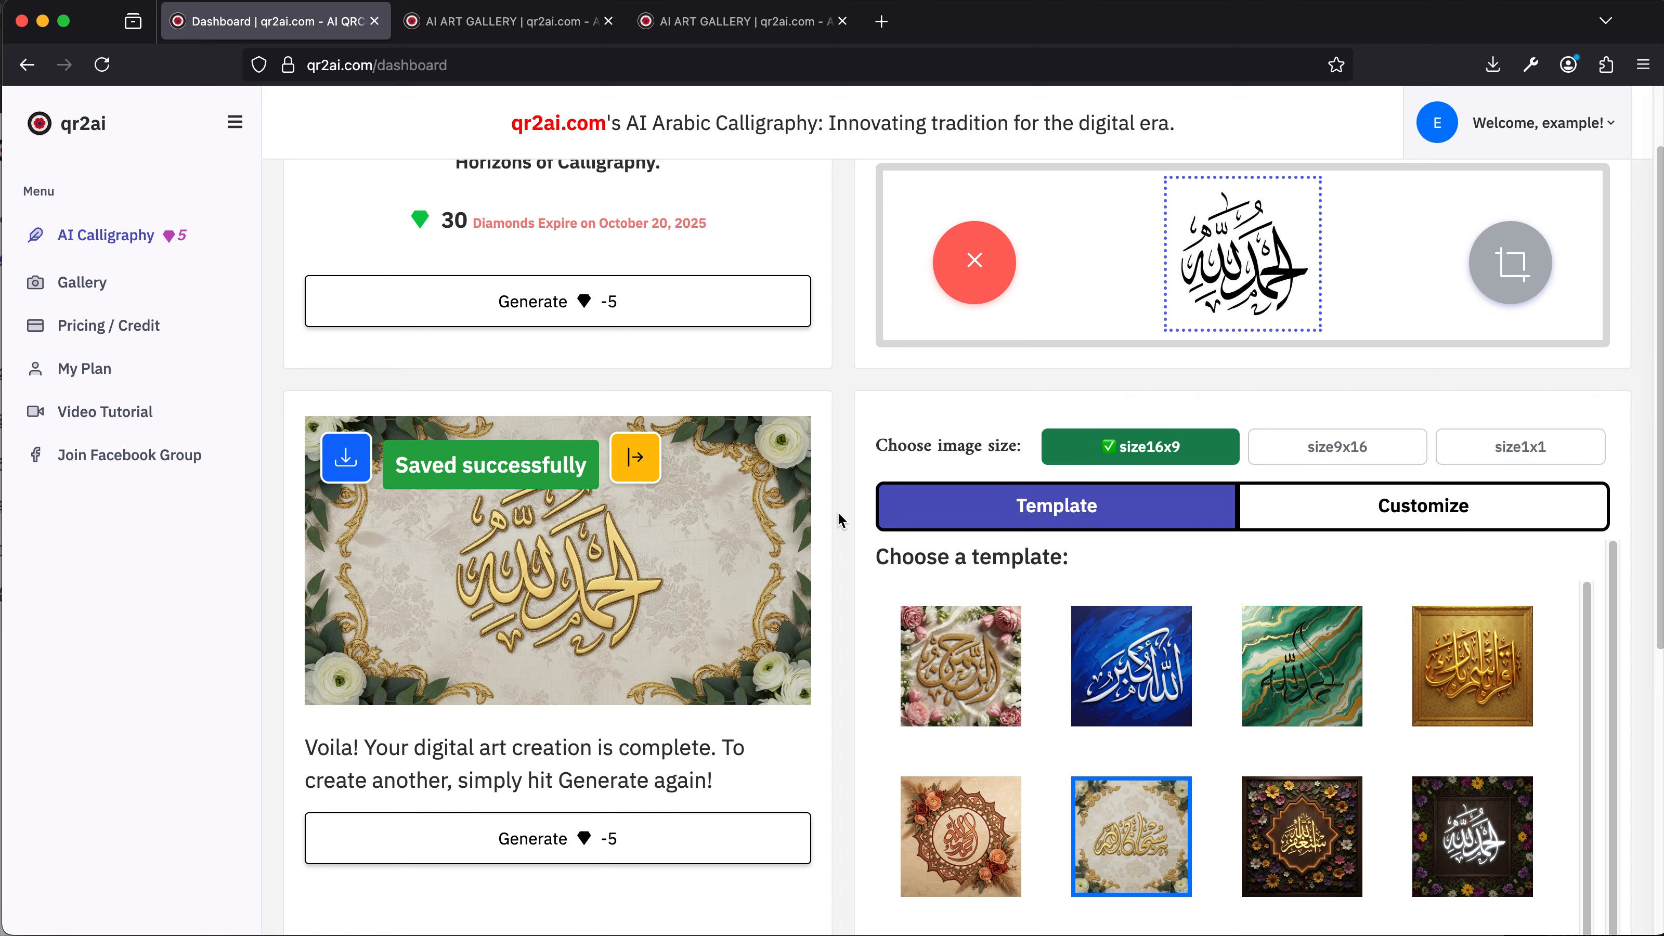
# Step: Switch the artwork settings from Template to Customize and review the full prefilled prompt
pyautogui.scroll(-2, 1315, 495)
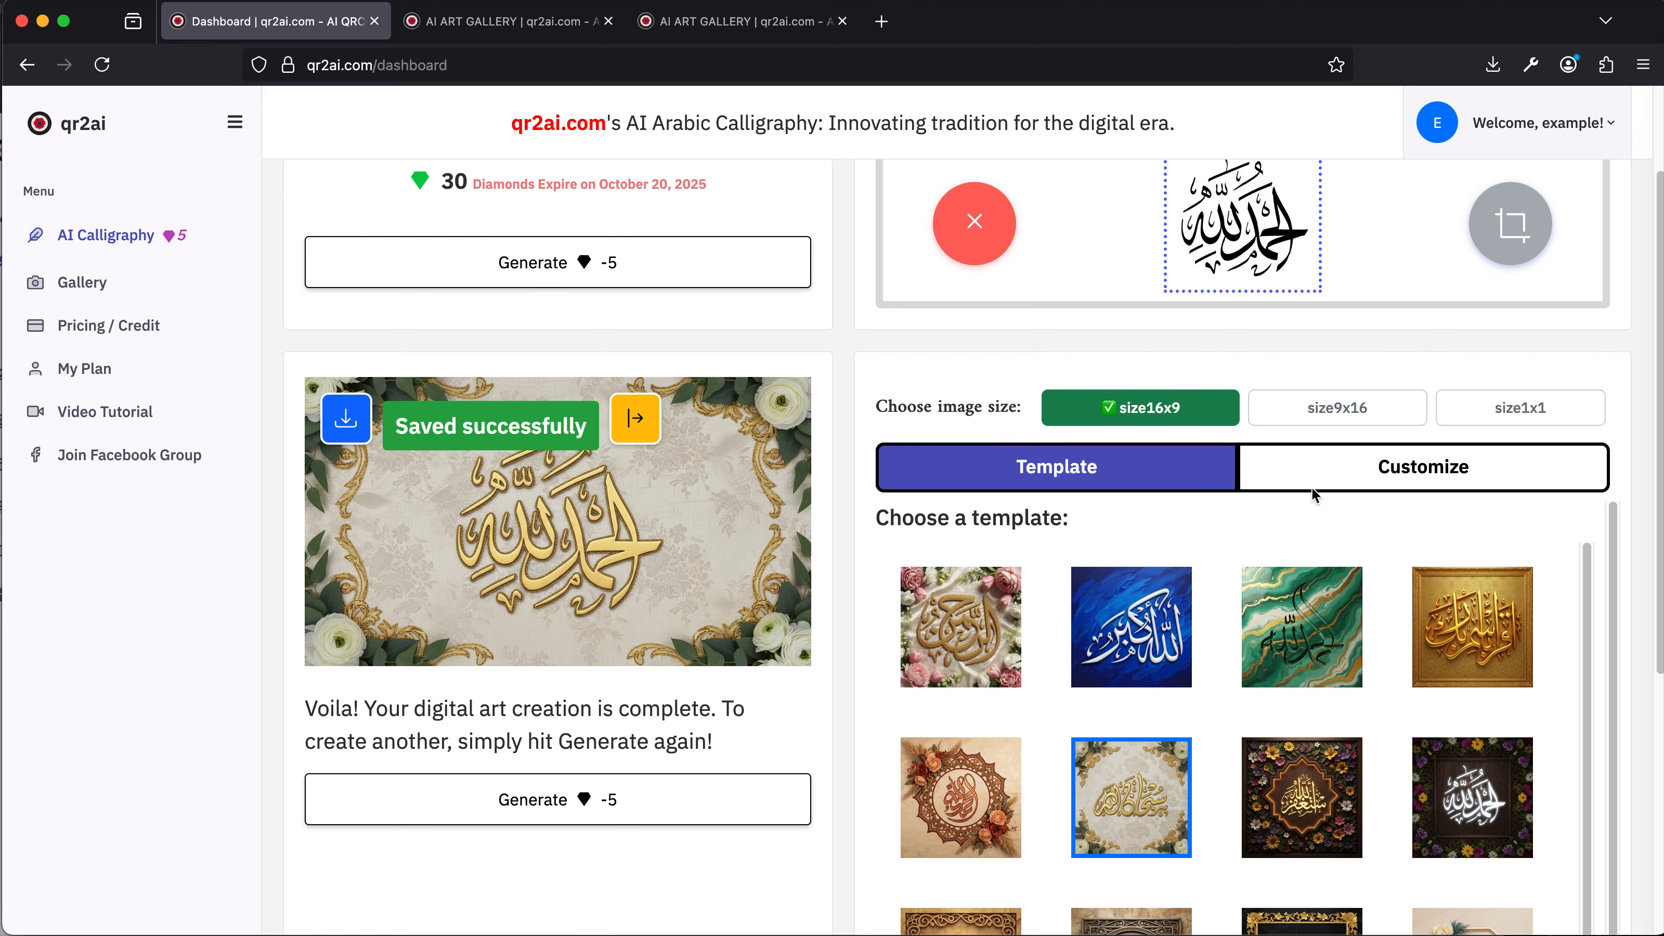
pyautogui.click(1500, 472)
pyautogui.scroll(-2, 1471, 656)
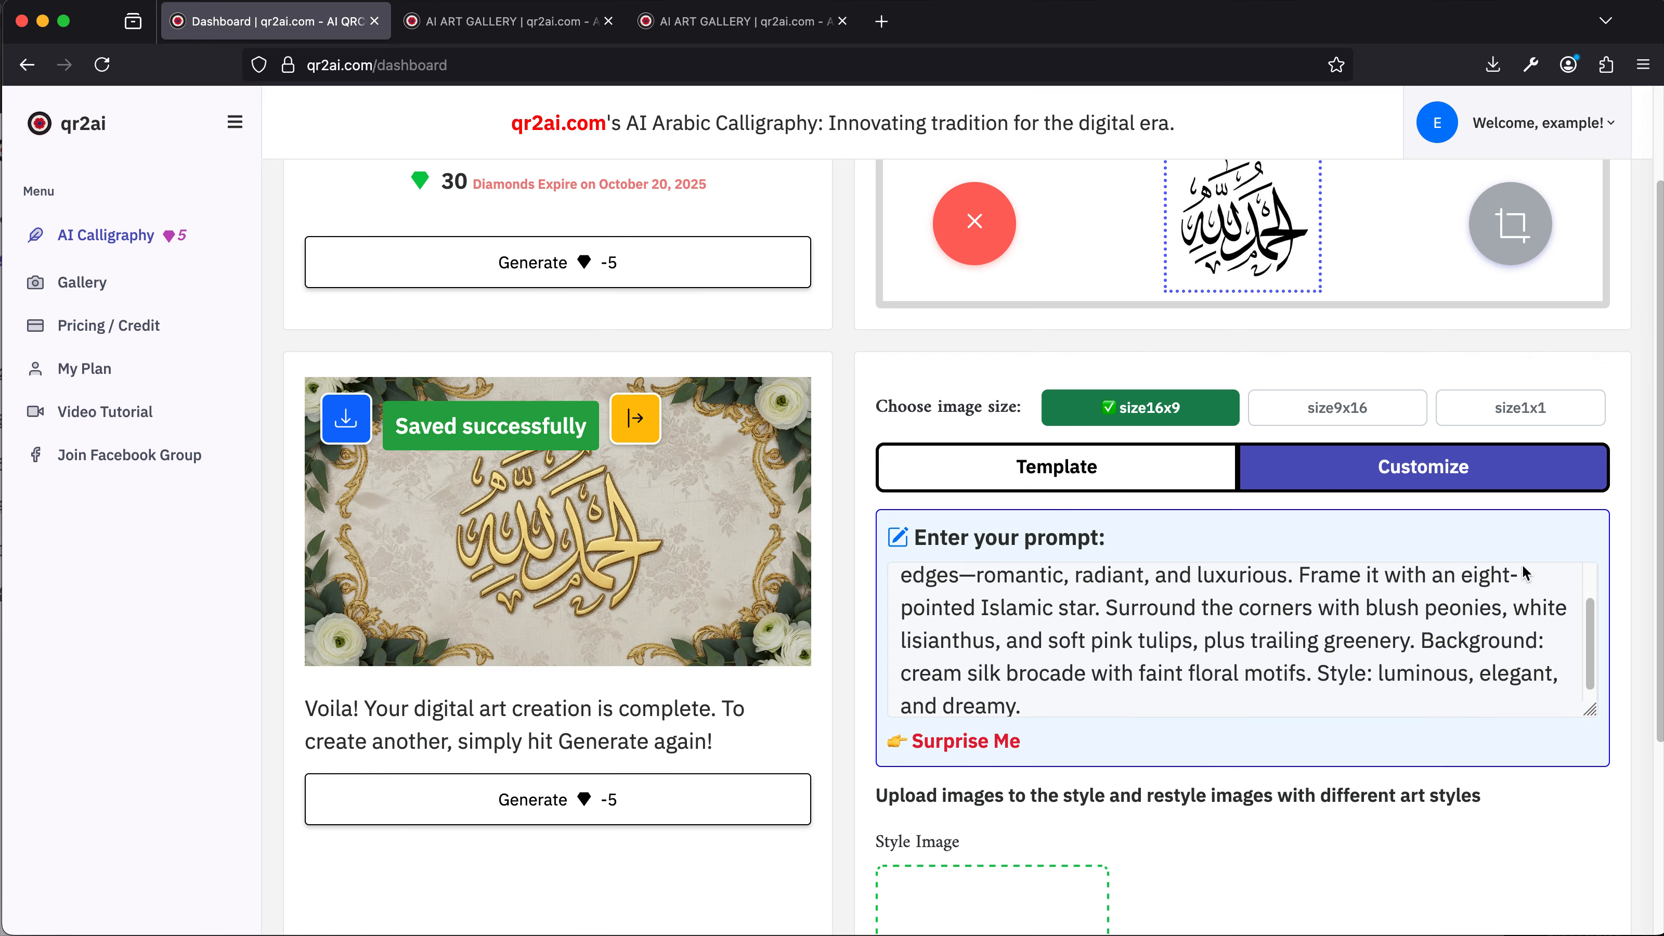
pyautogui.scroll(2, 1470, 672)
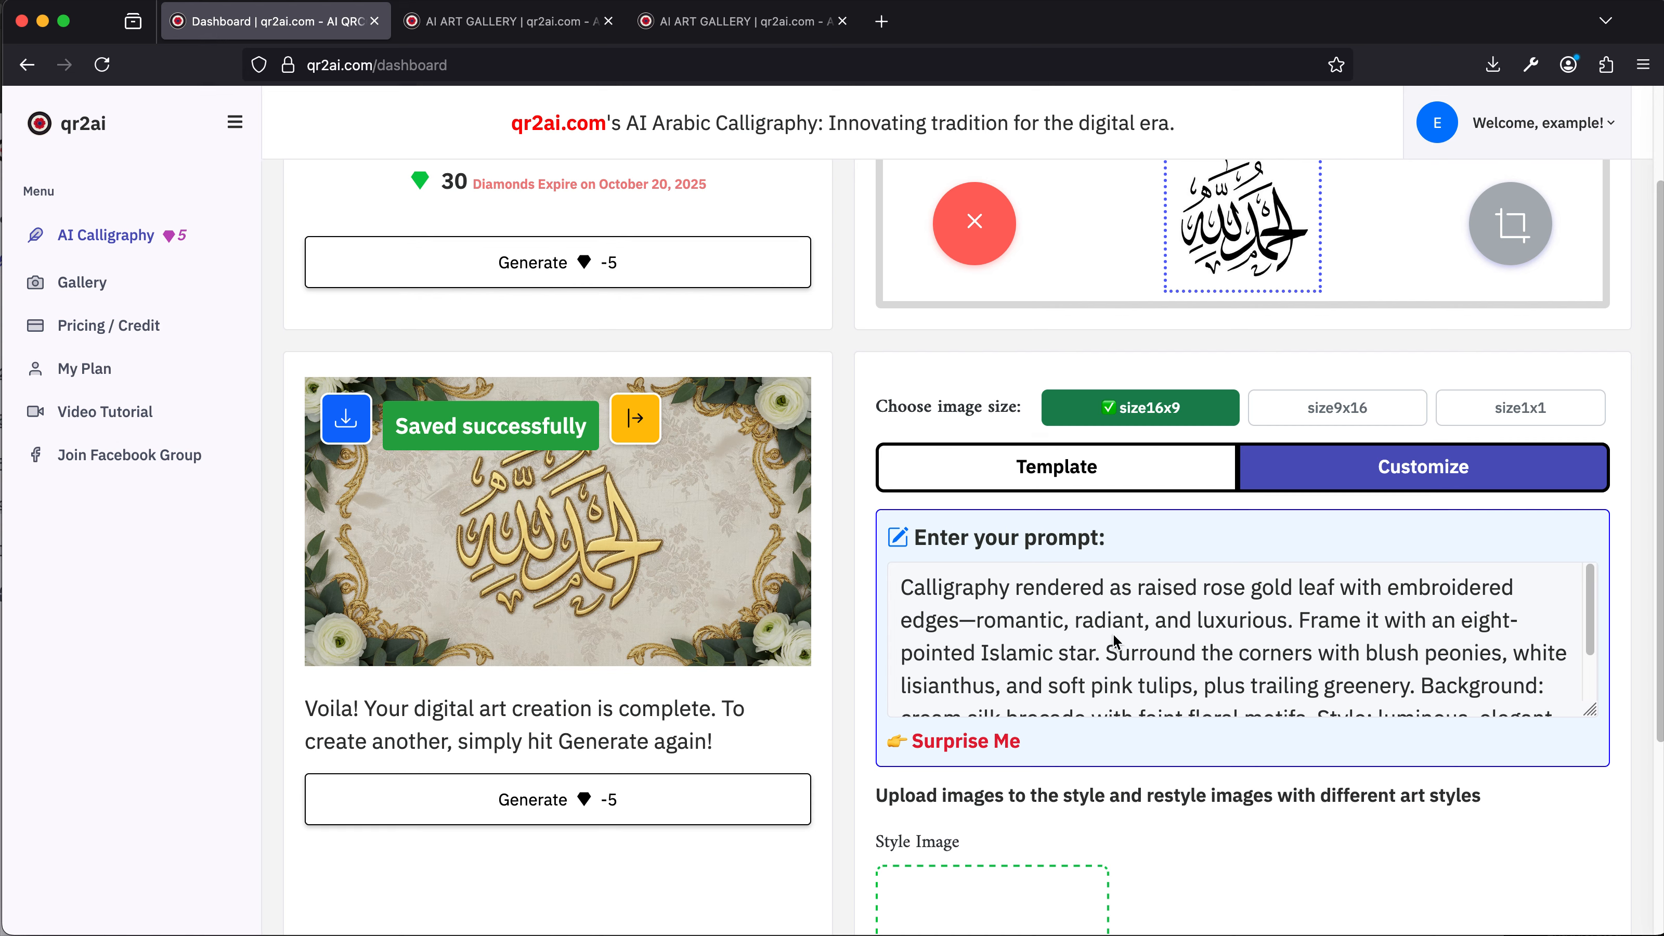
pyautogui.click(1151, 671)
pyautogui.press('super+a')
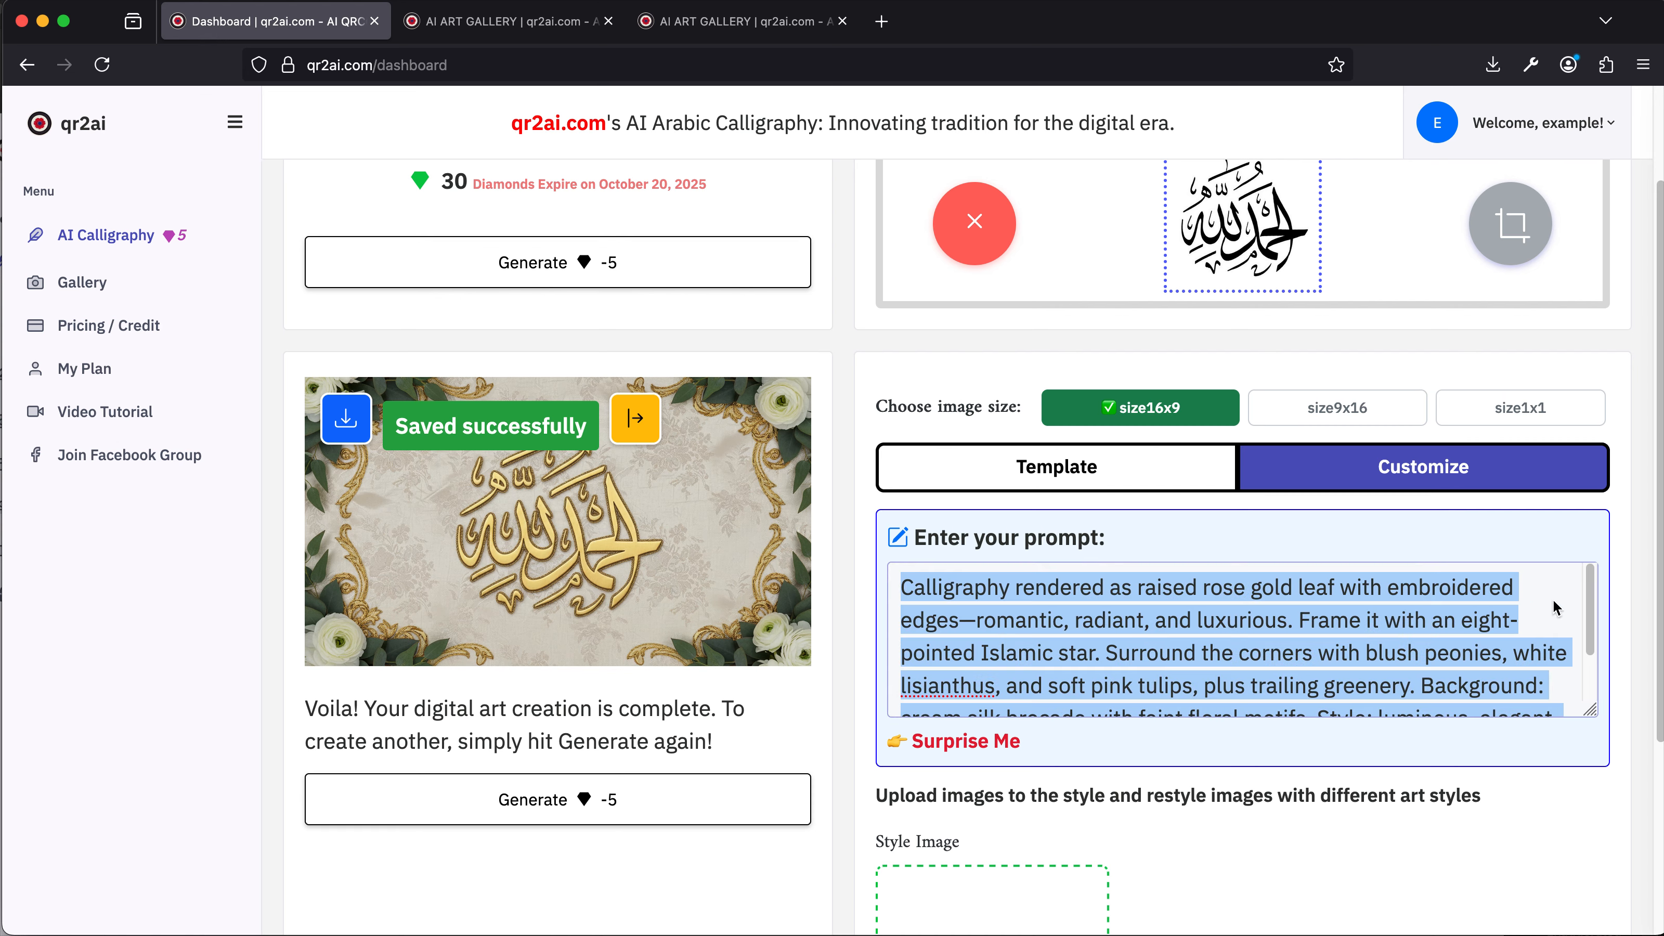
pyautogui.click(1563, 544)
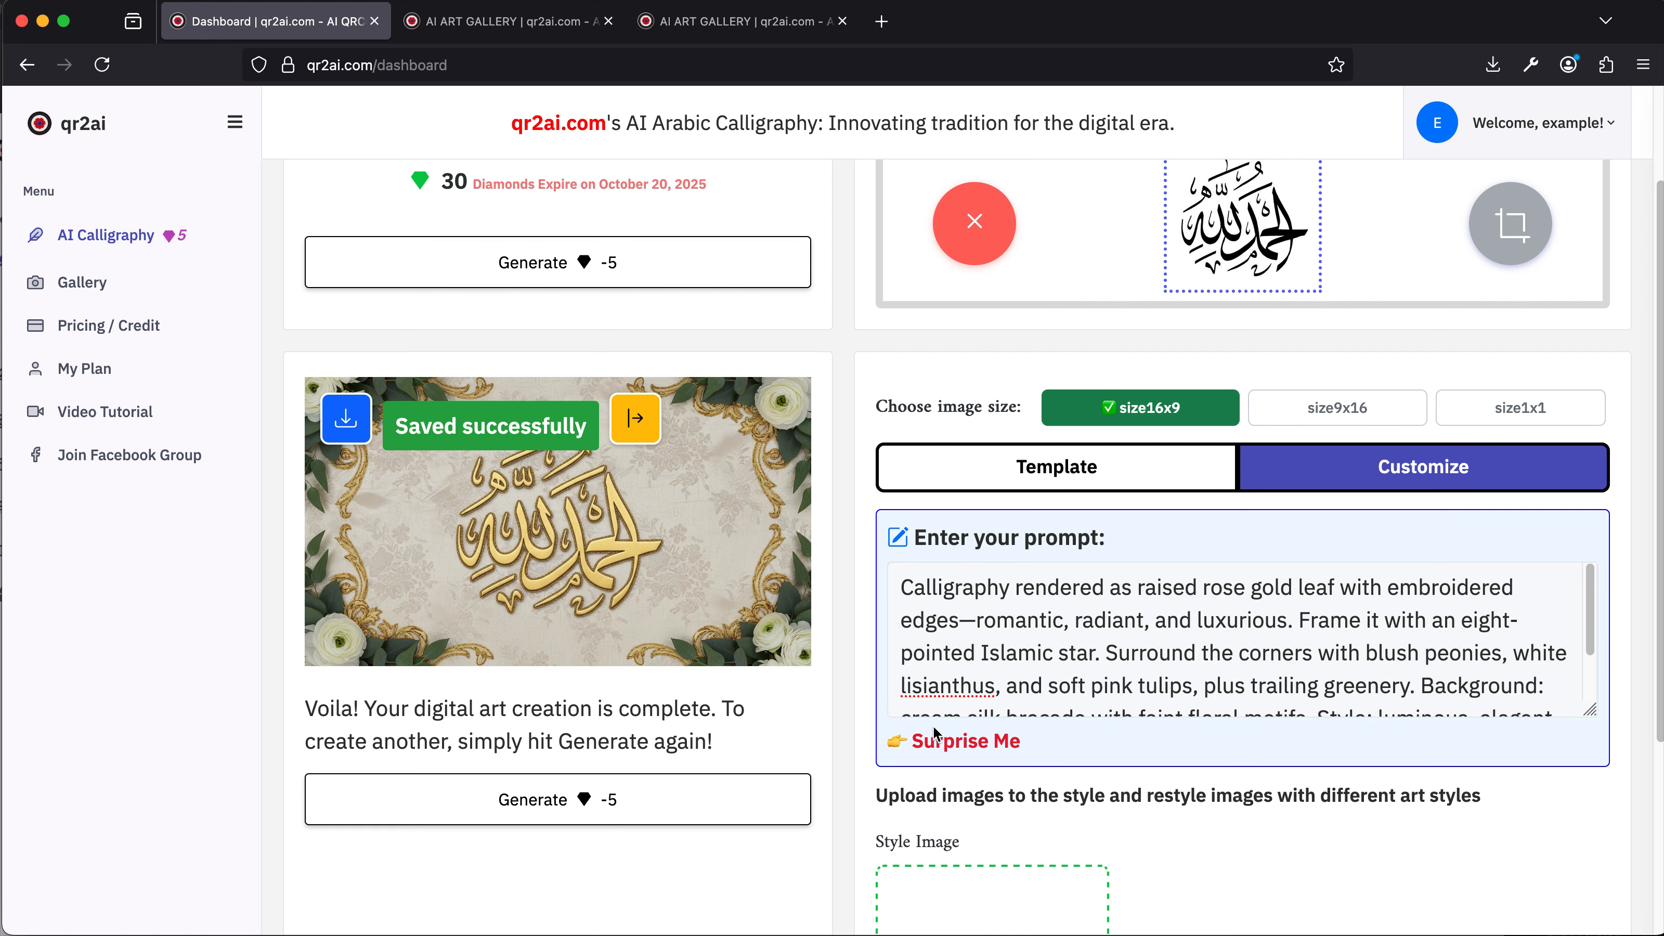
# Step: Cycle through Surprise Me prompts until the raised rose gold leaf prompt with the eight-pointed Islamic star is back, and read it
pyautogui.click(955, 744)
pyautogui.click(956, 747)
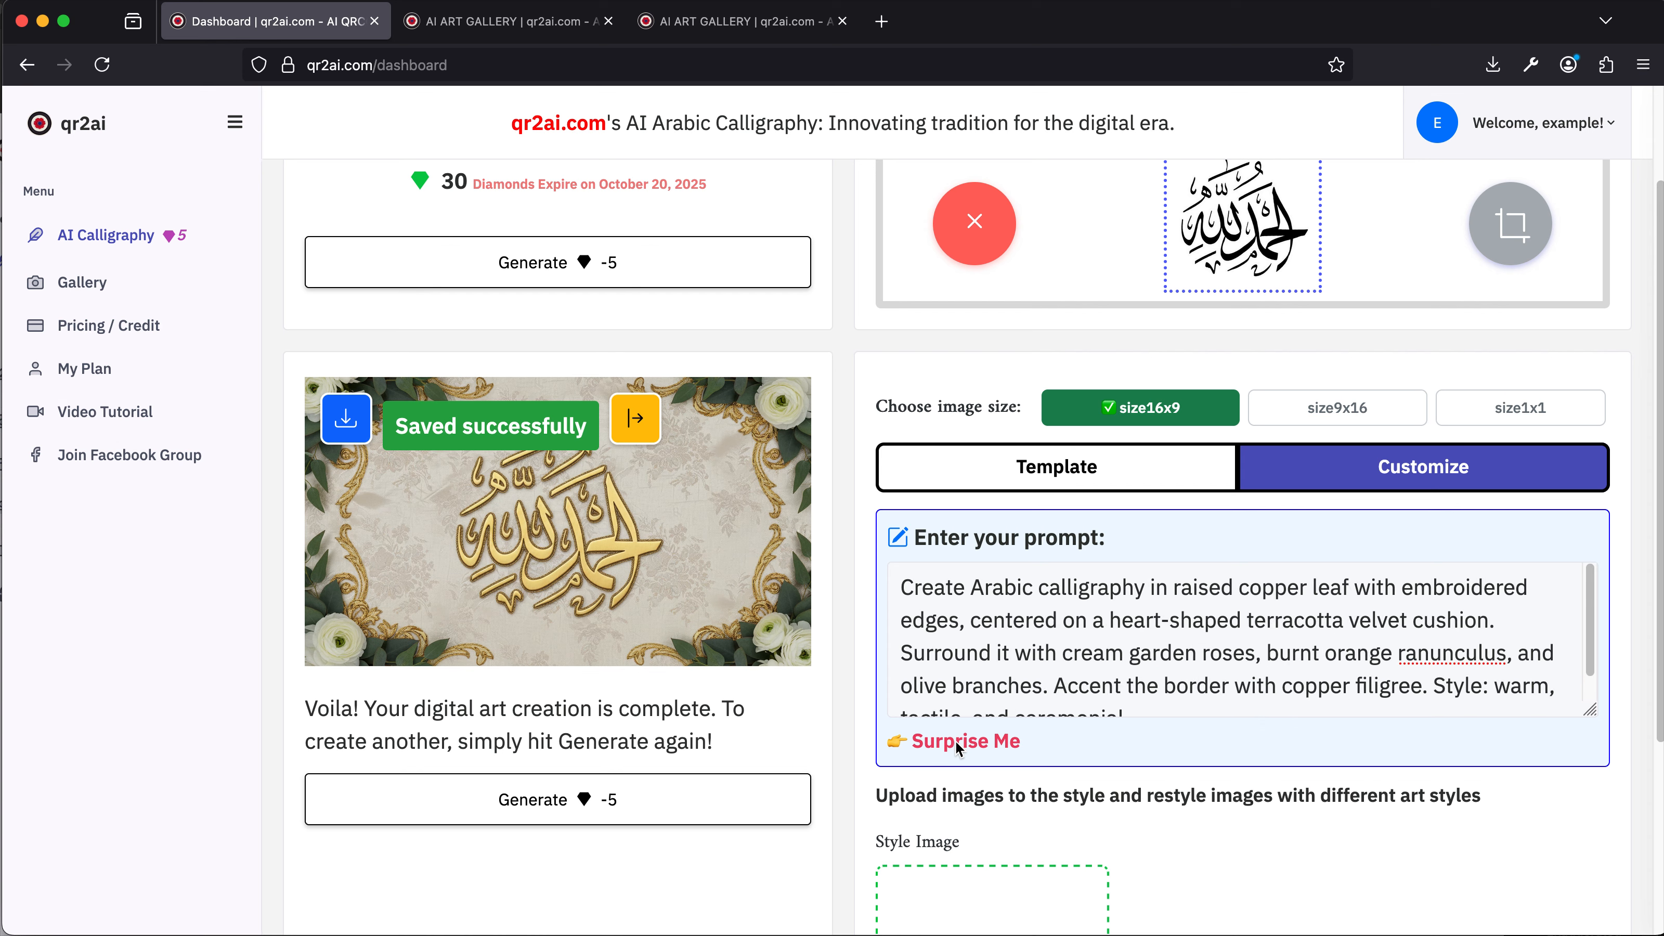
pyautogui.click(956, 747)
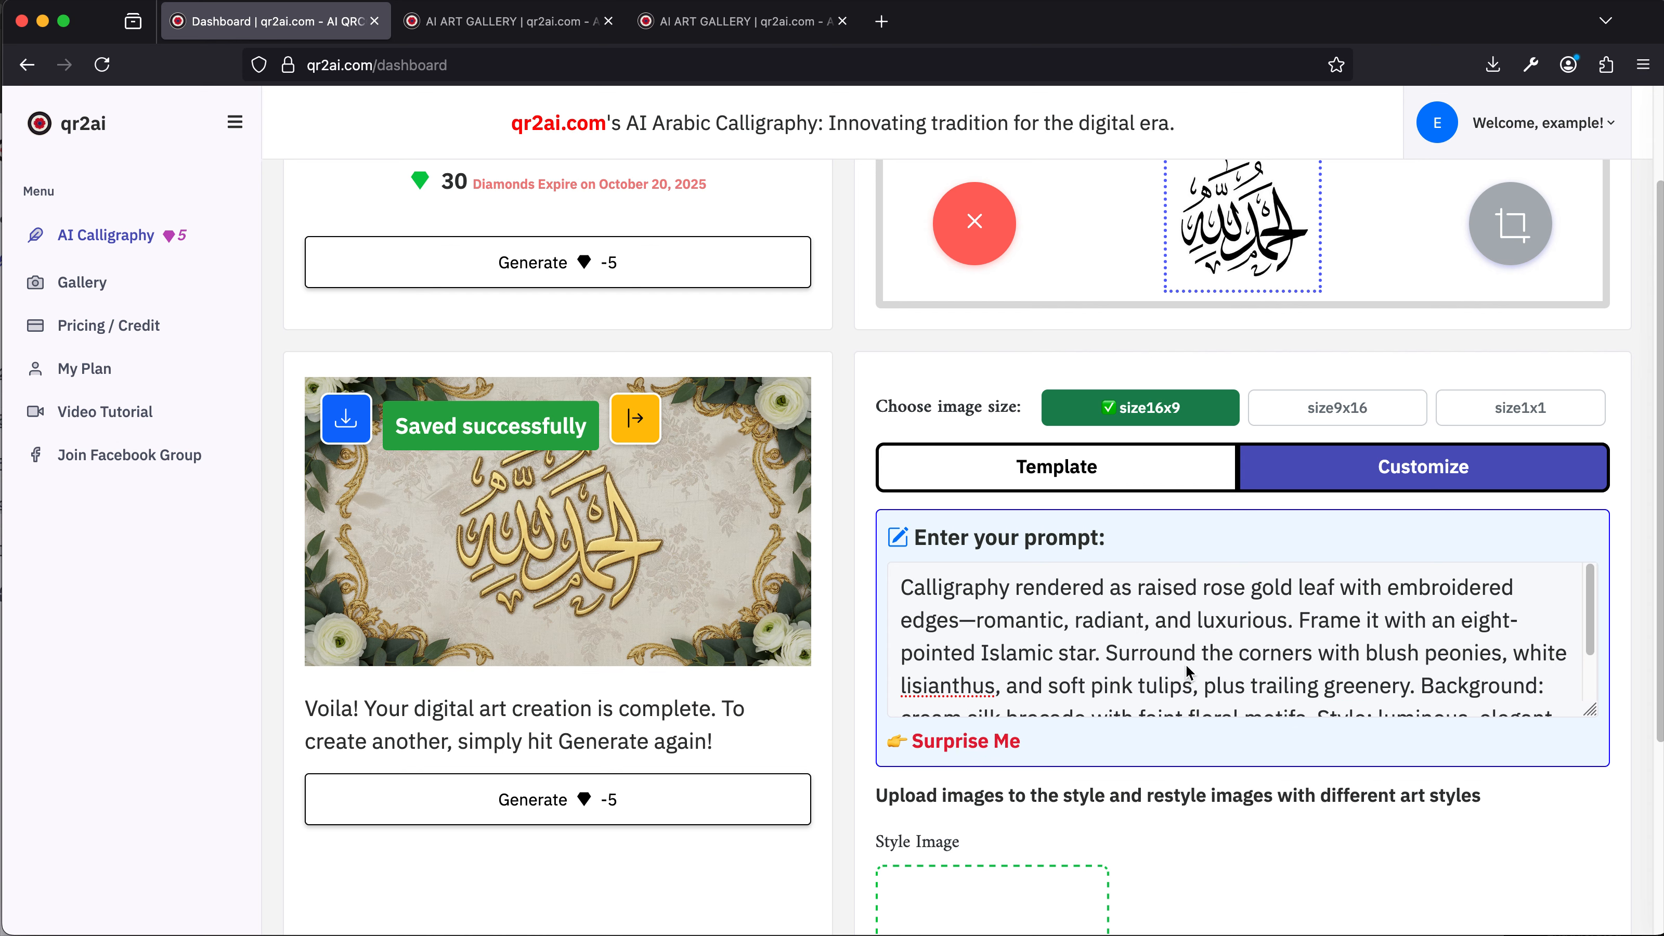
pyautogui.scroll(-2, 1189, 672)
pyautogui.scroll(2, 1276, 581)
# Step: Set the image size to size1x1 and generate the artwork from the custom prompt, closing the enlarged result
pyautogui.click(1523, 415)
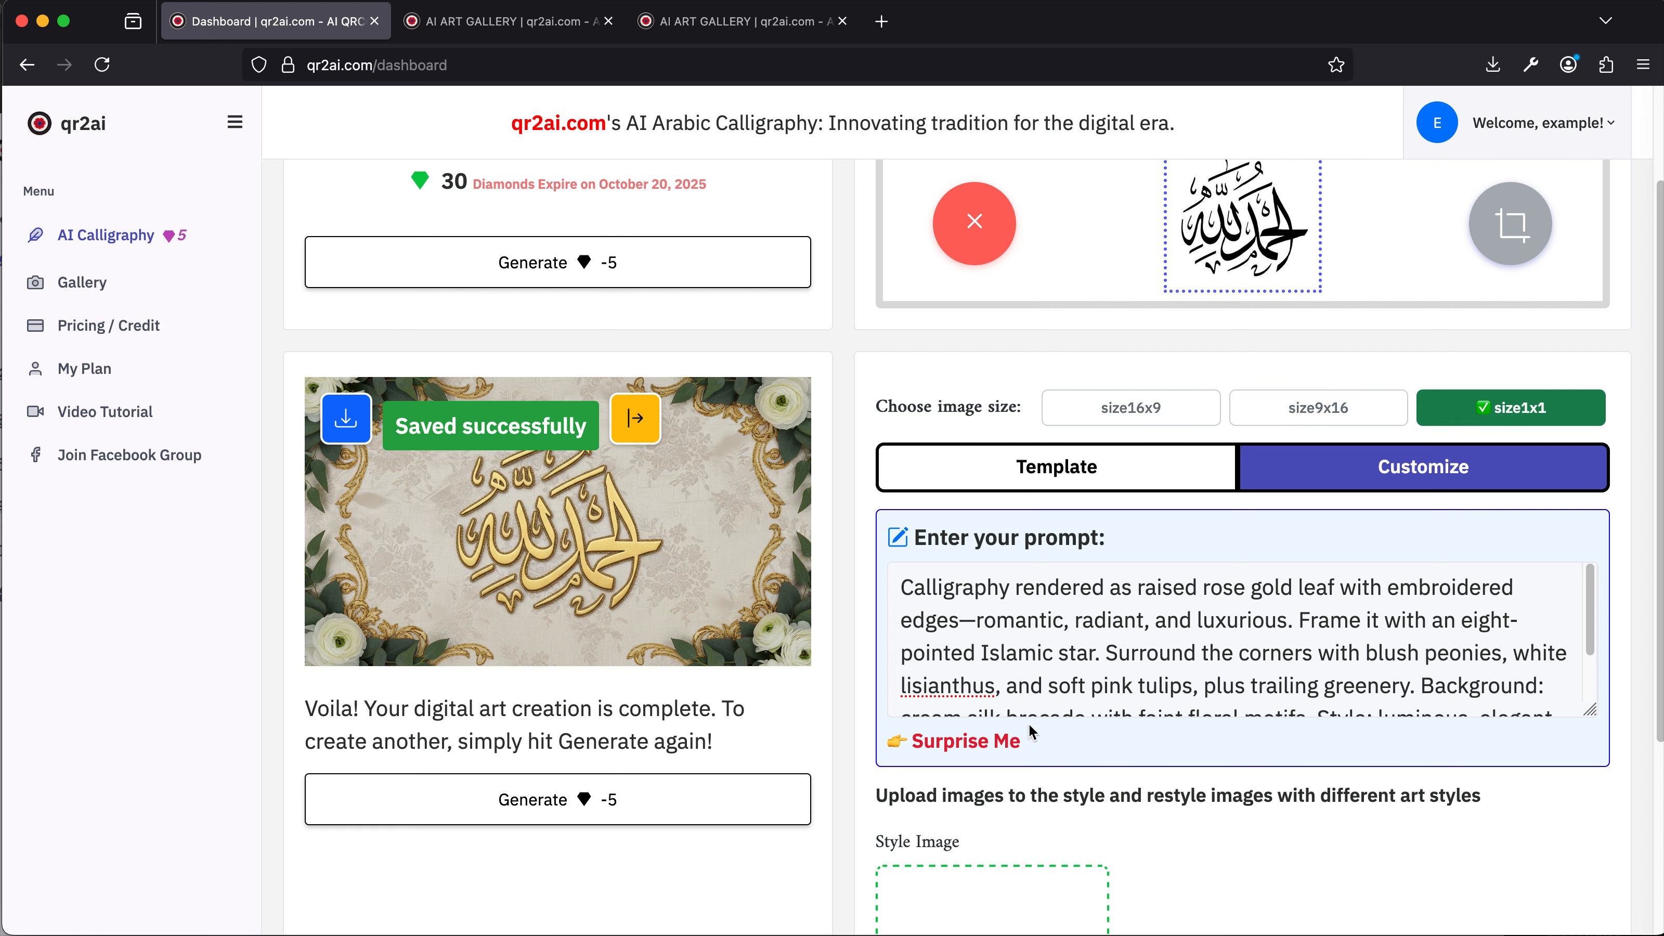
pyautogui.scroll(-2, 1009, 639)
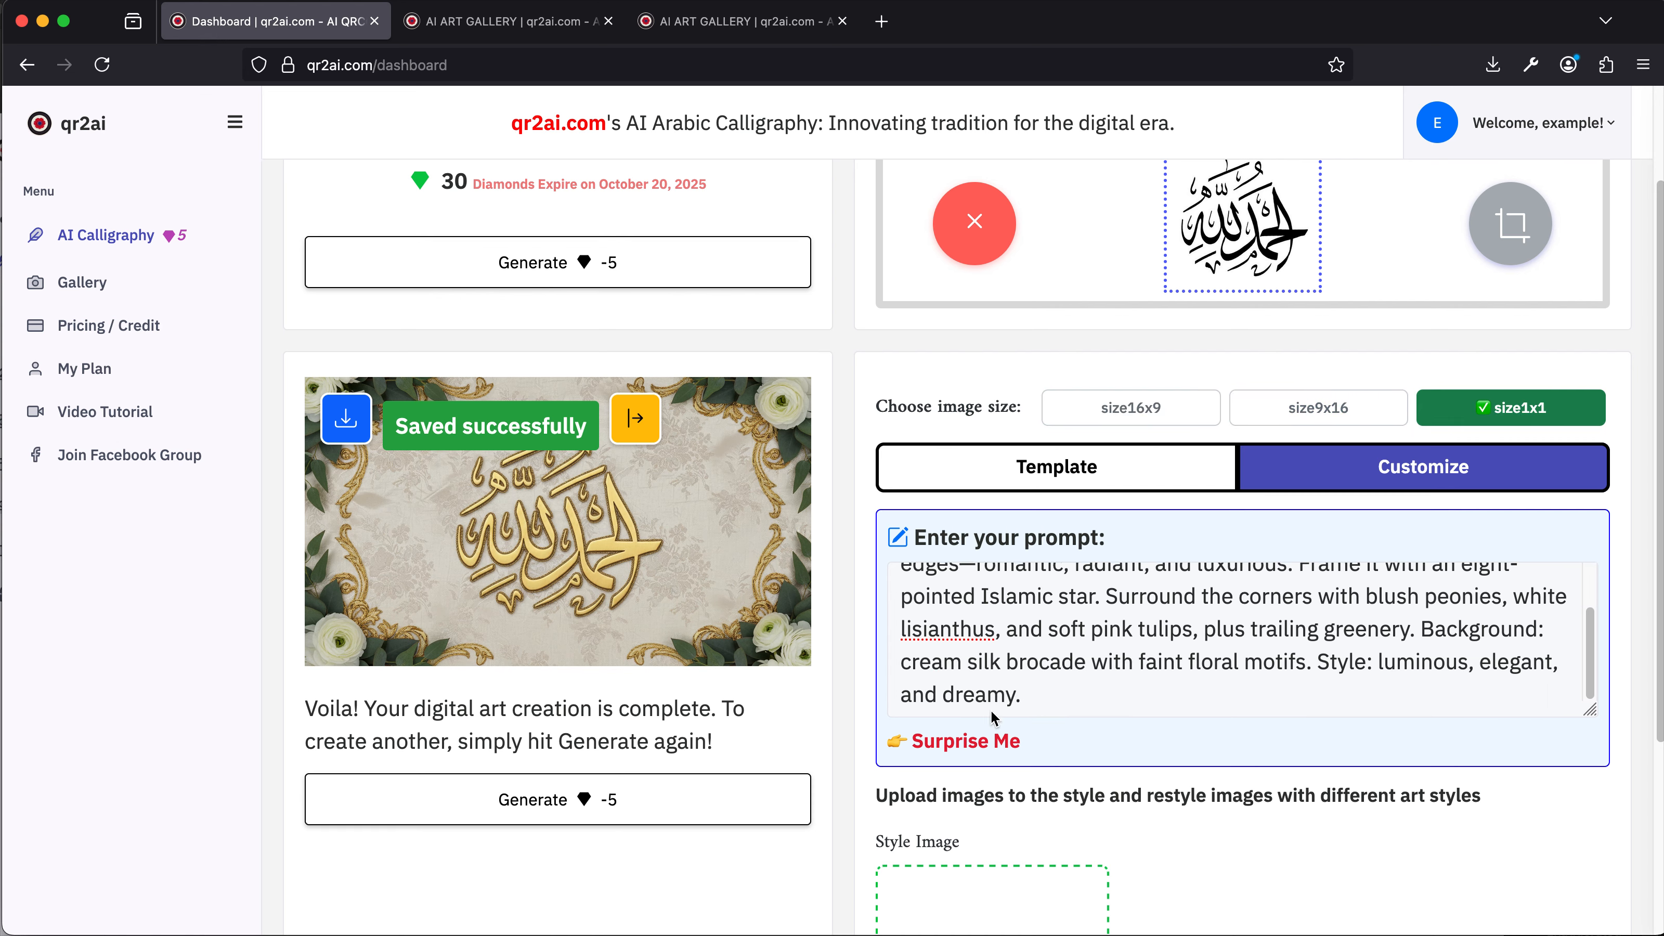
pyautogui.click(597, 793)
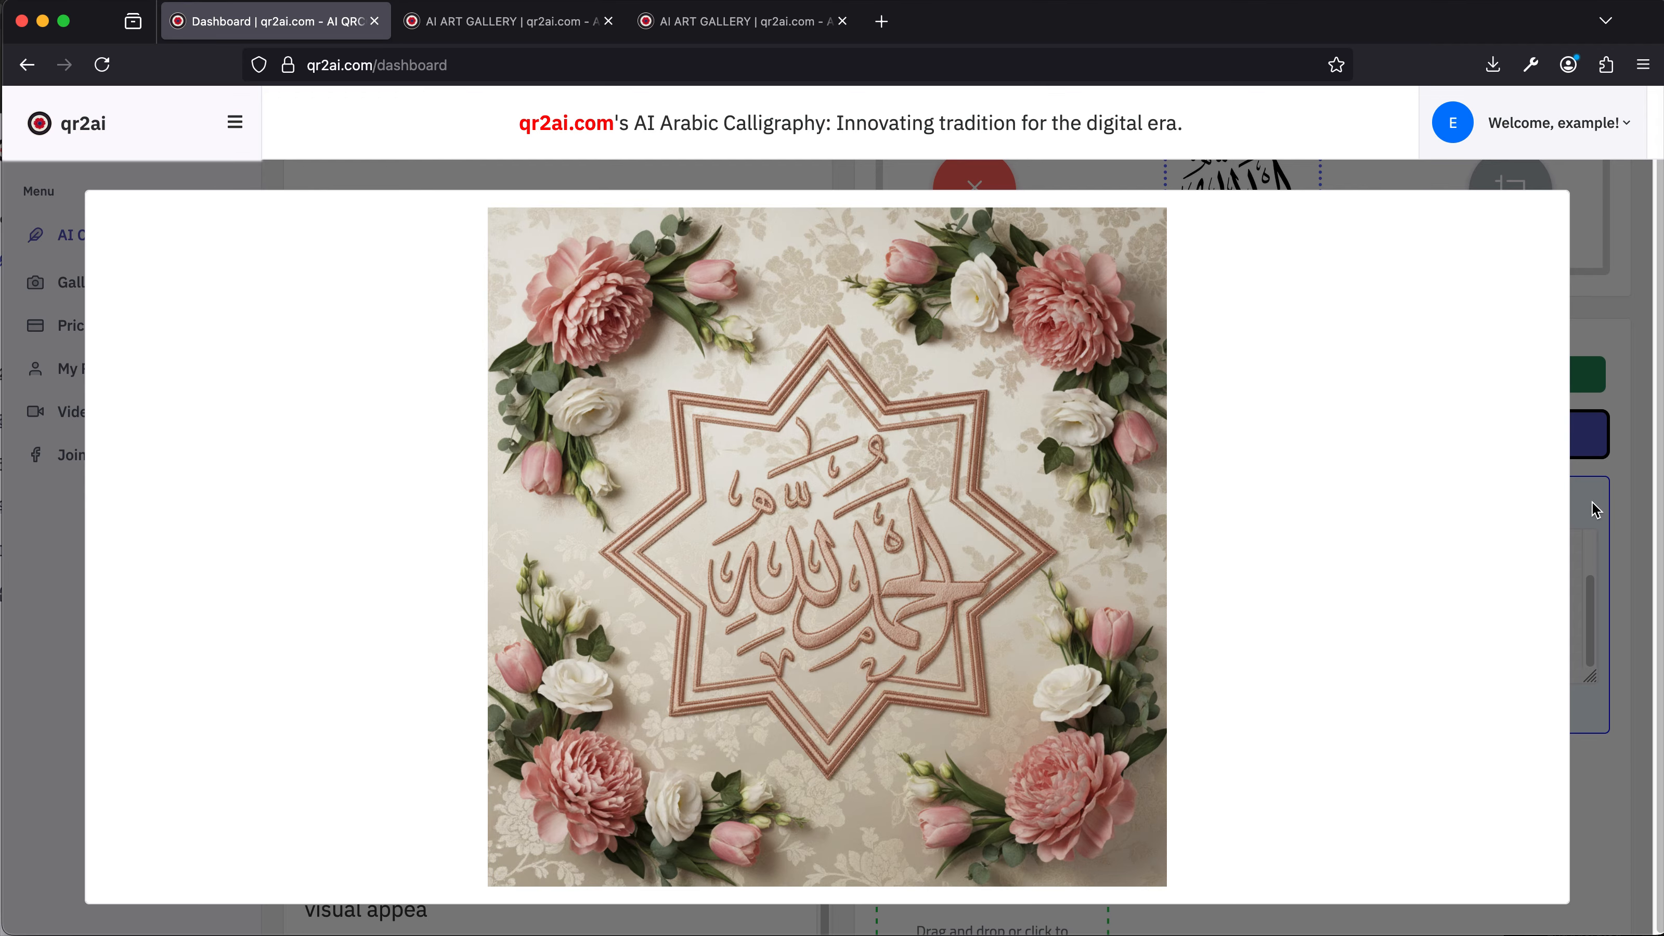
pyautogui.click(1594, 503)
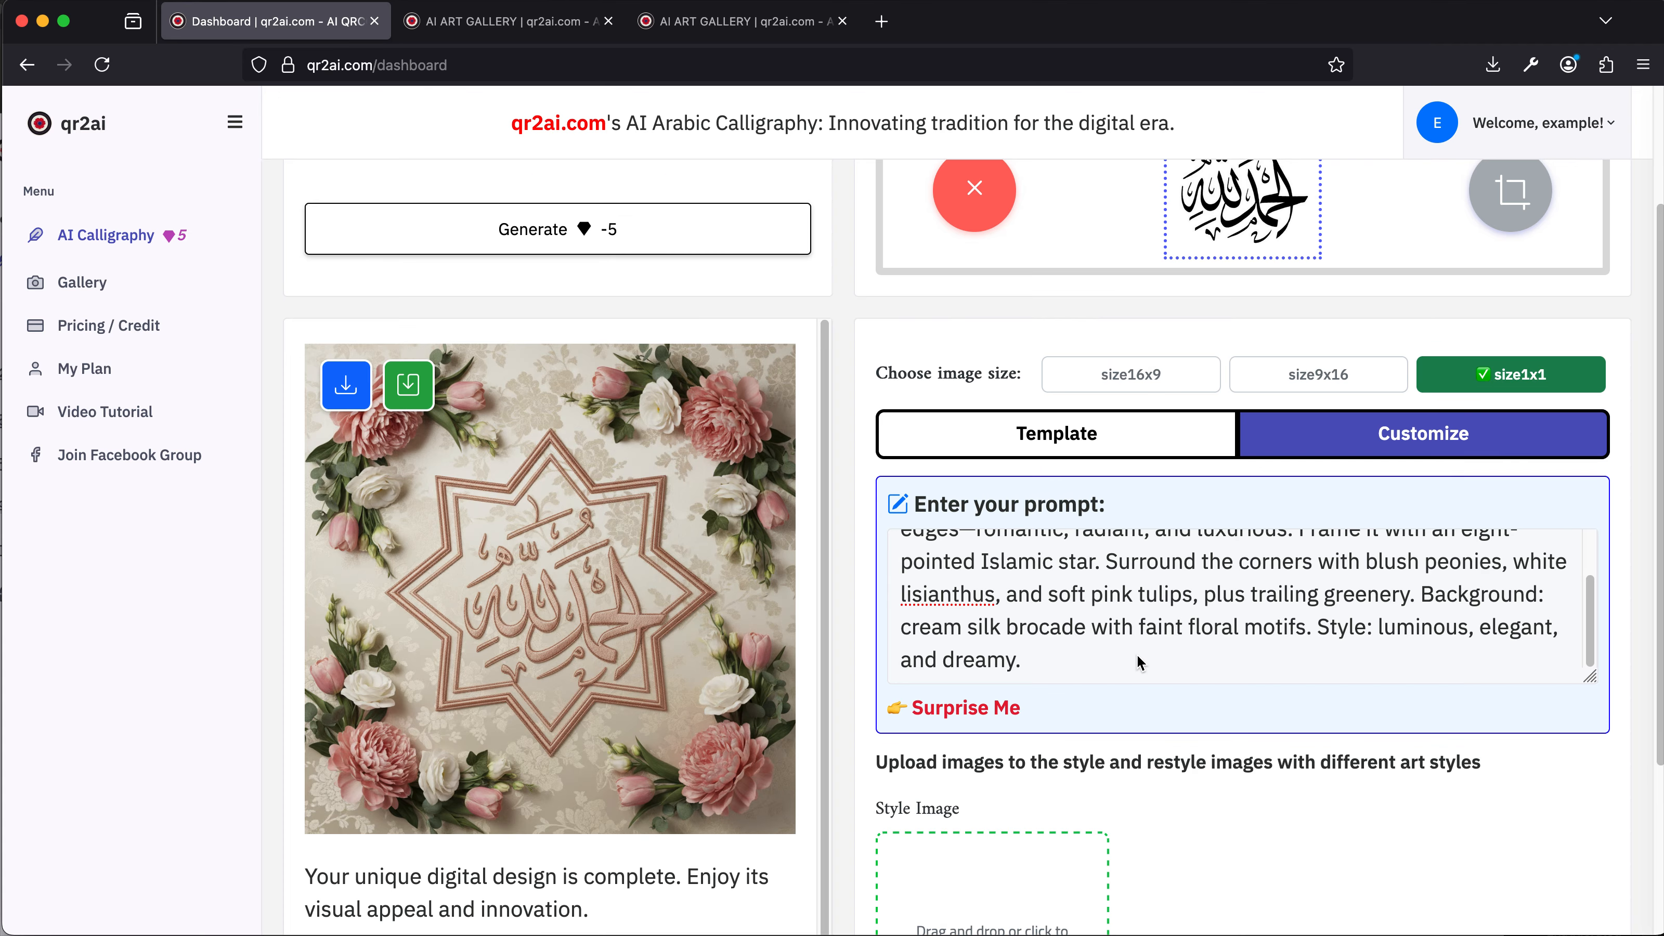
# Step: Review the prompt text and upload the picture of a stone letter S in a desert as a style image
pyautogui.scroll(3, 1171, 657)
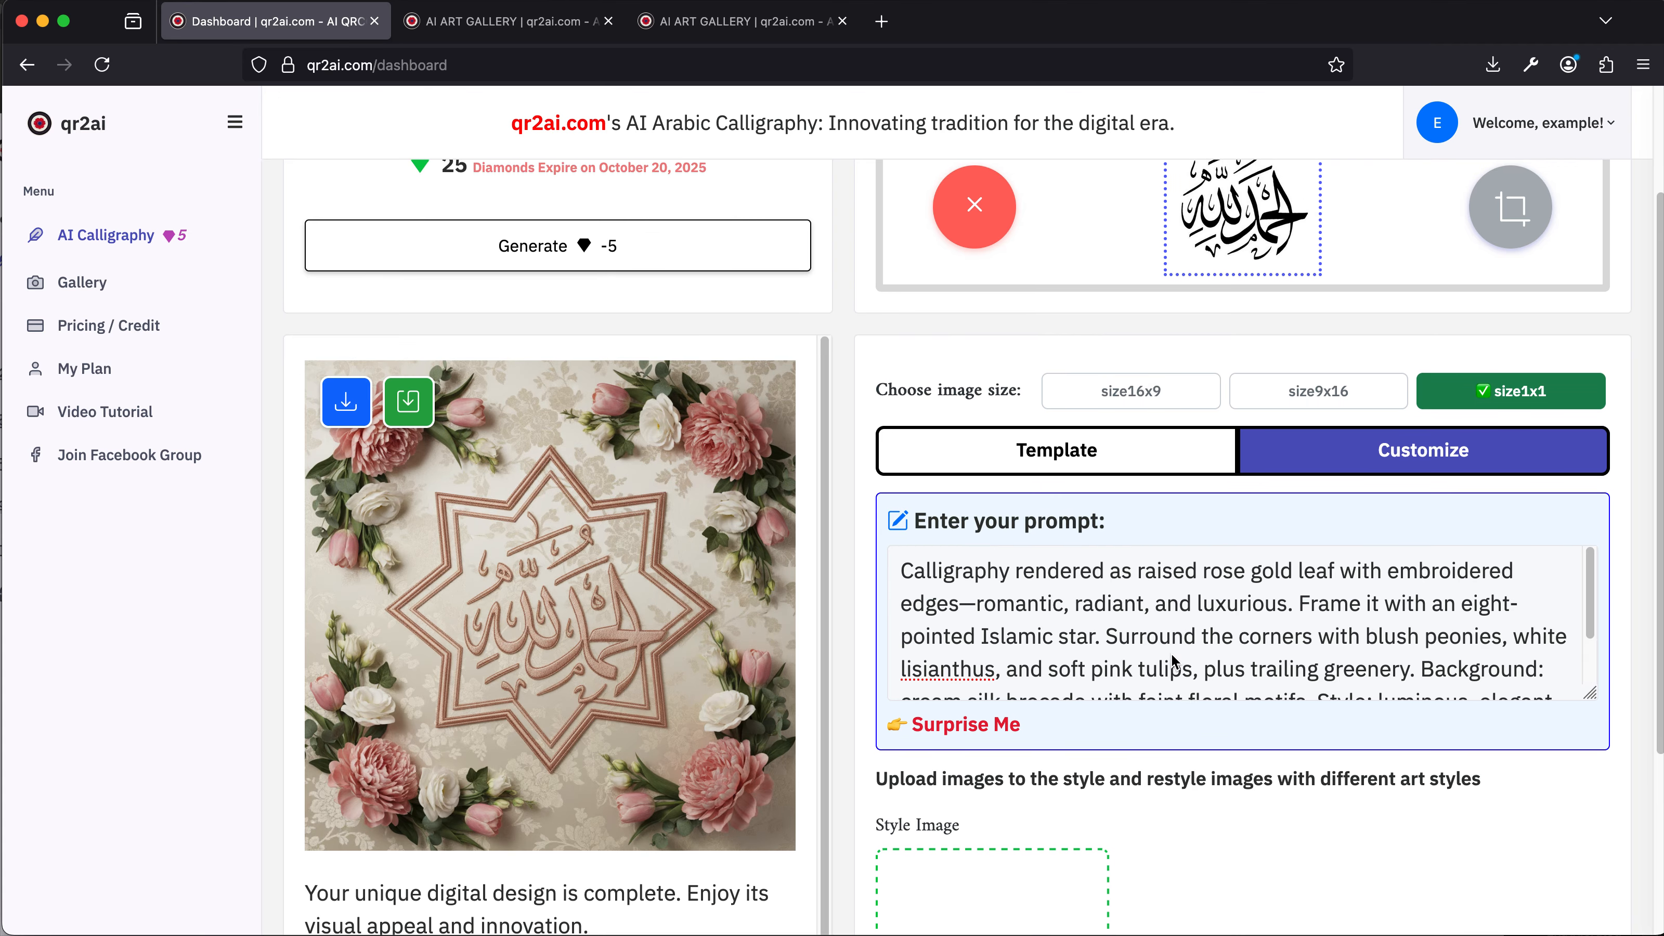
pyautogui.scroll(-2, 1250, 684)
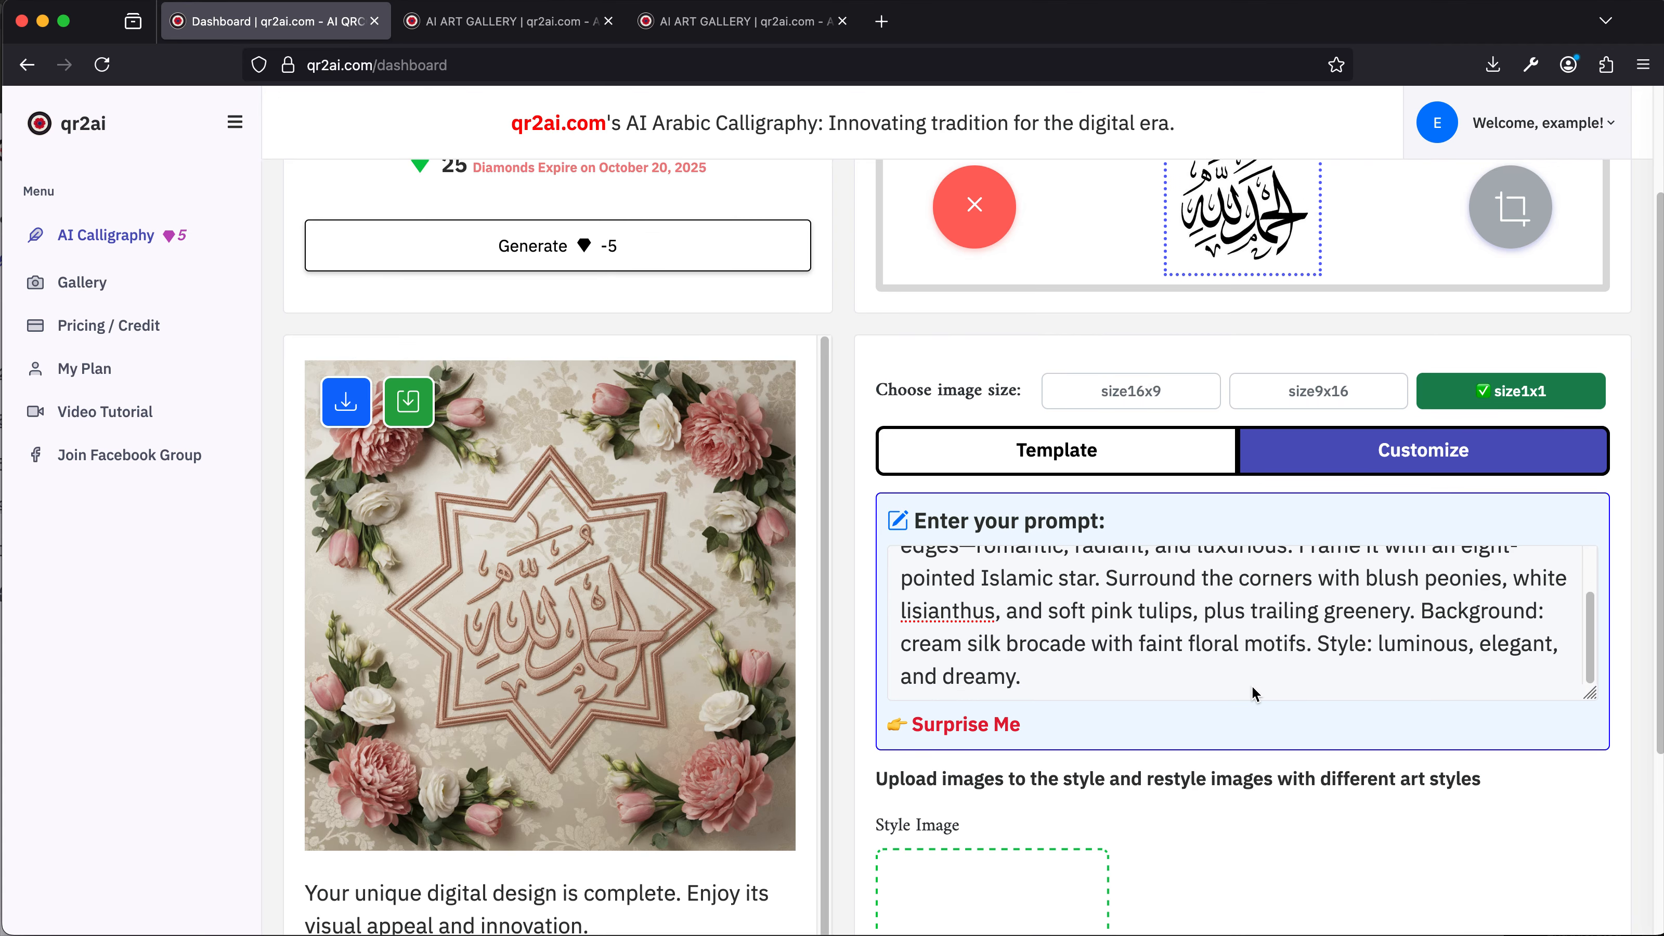
pyautogui.scroll(-5, 1251, 685)
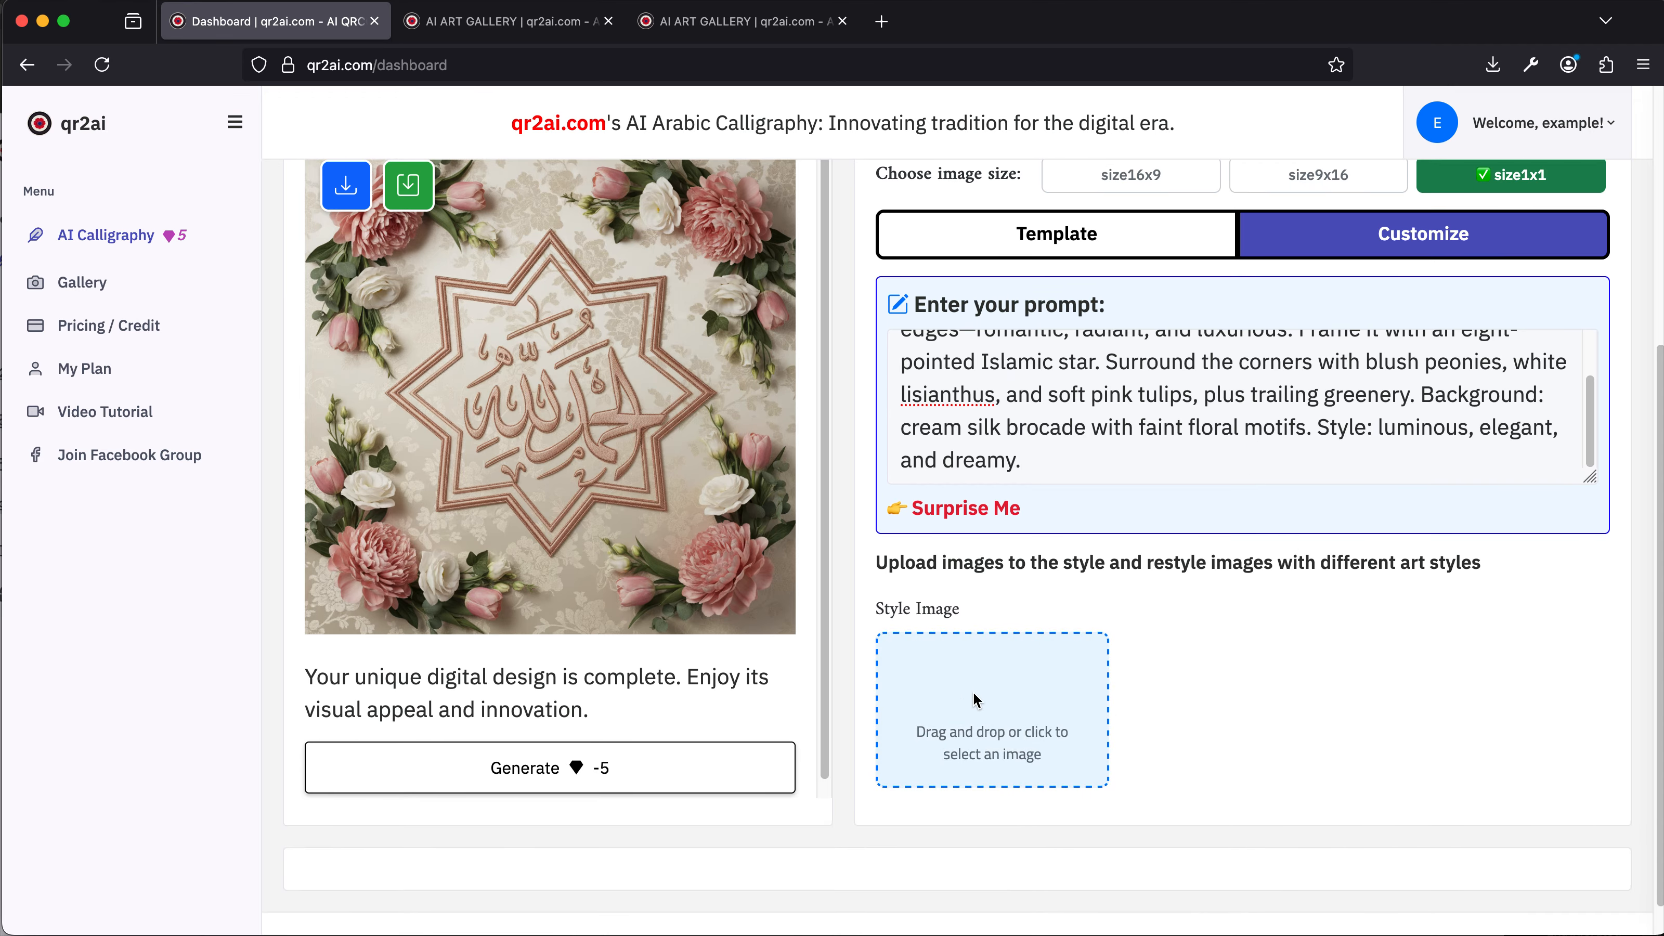
pyautogui.click(976, 680)
pyautogui.click(1103, 673)
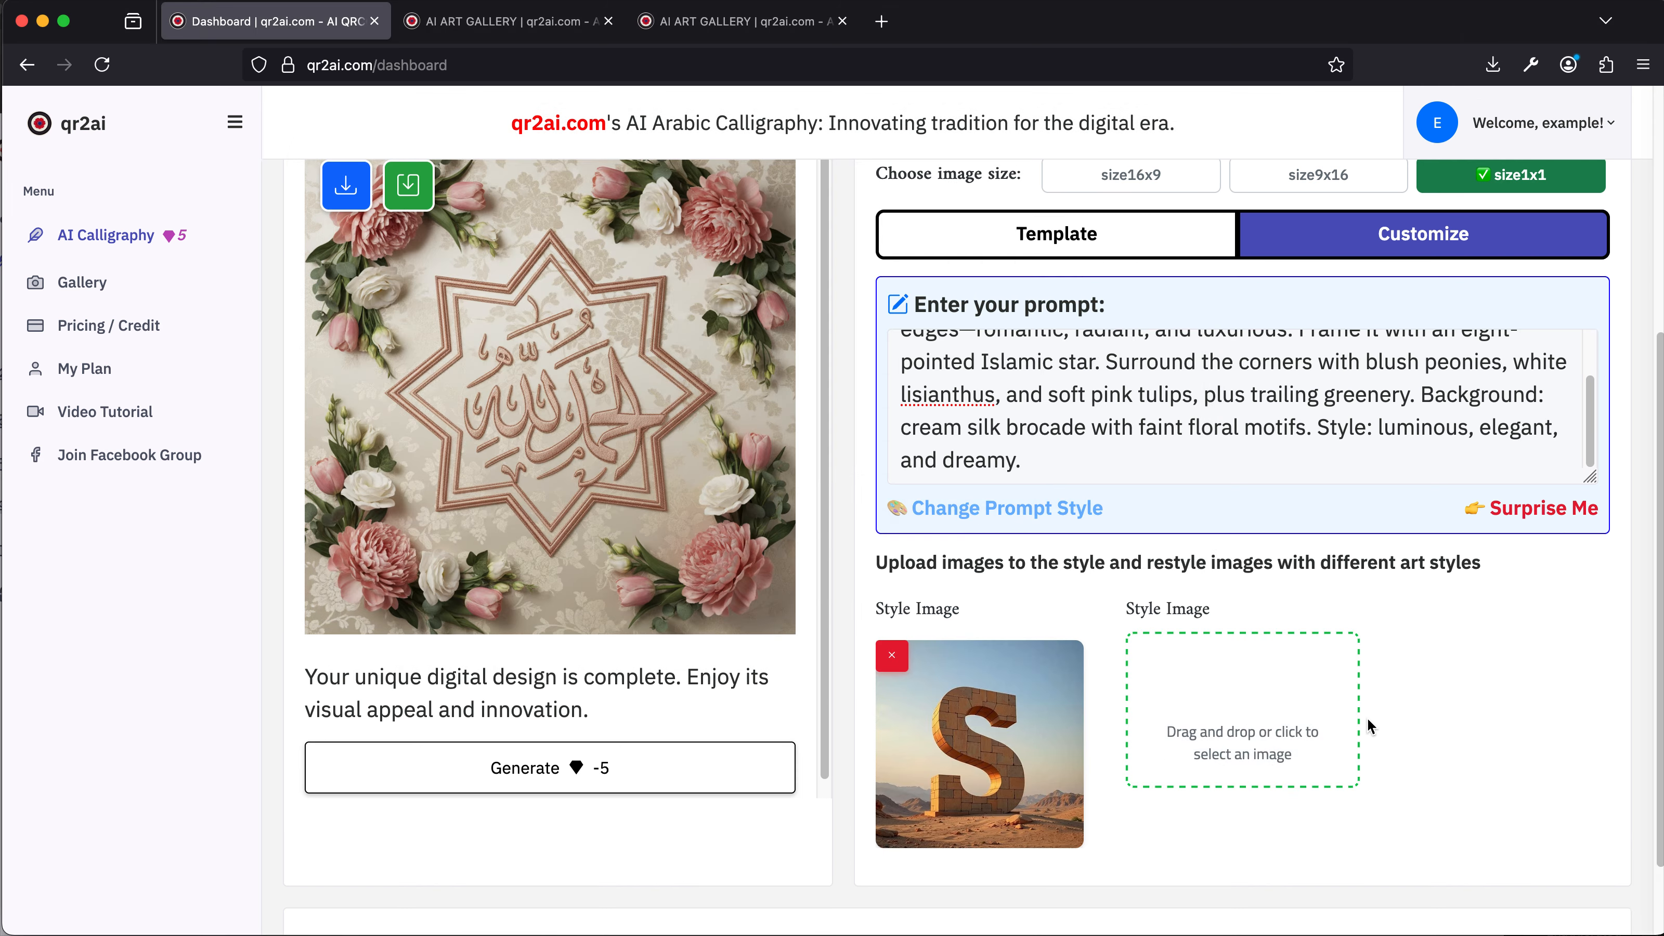
# Step: Change the prompt style so the prompt reads "Copy style design of image 2"
pyautogui.scroll(1, 1204, 665)
pyautogui.scroll(1, 1204, 665)
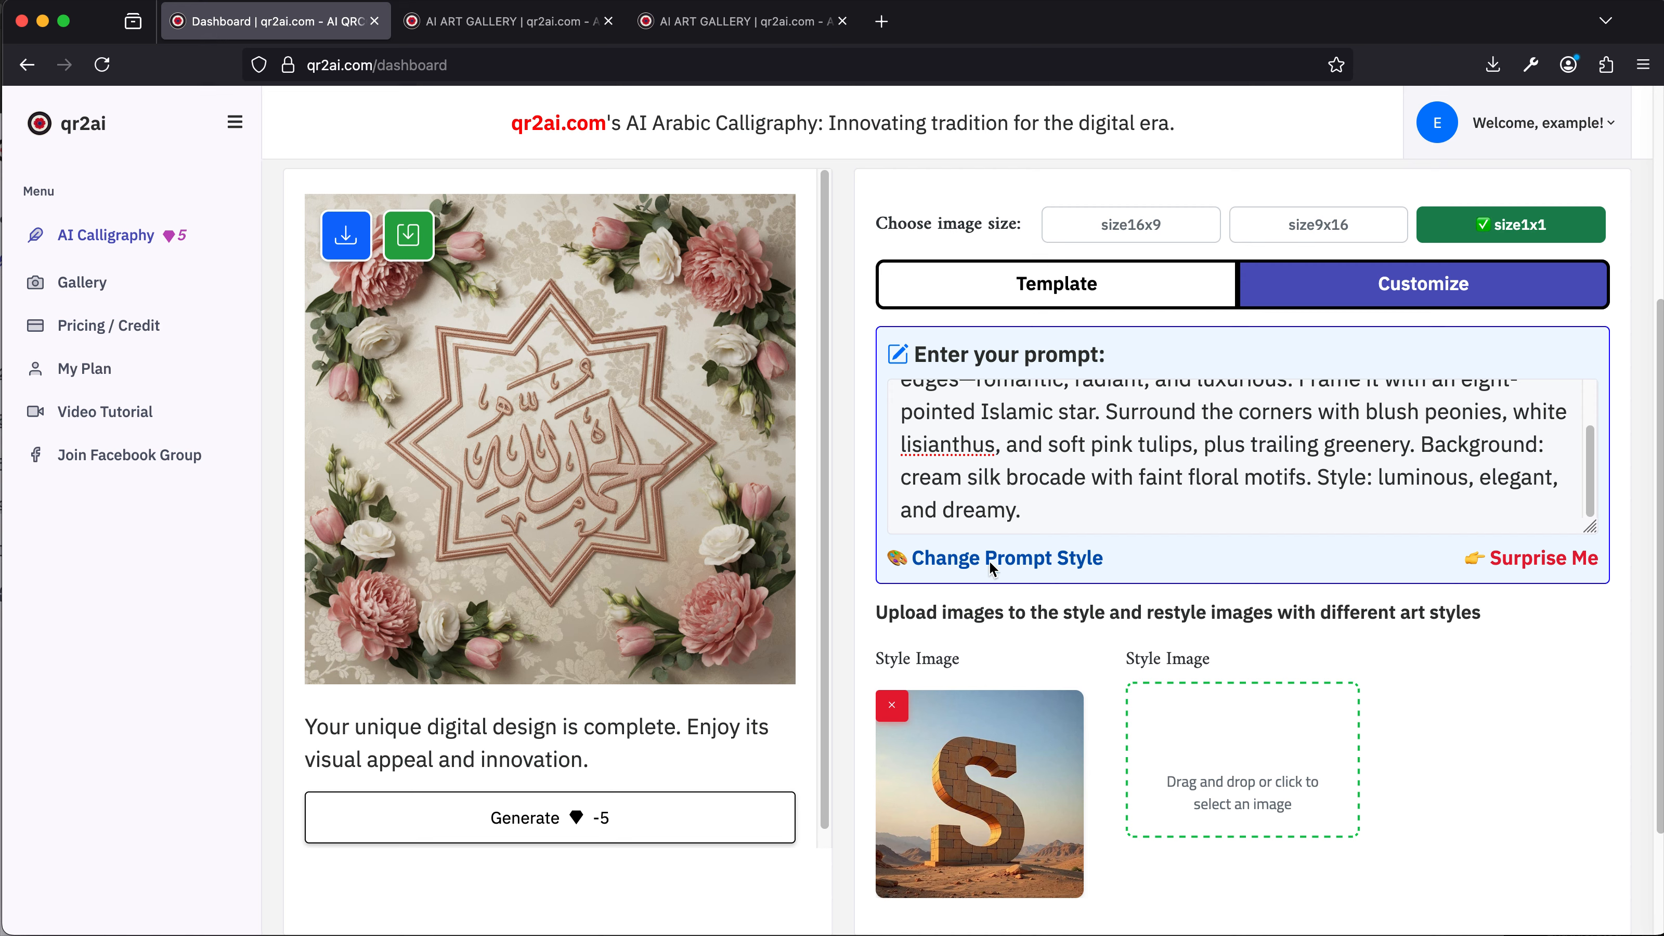
pyautogui.click(1078, 563)
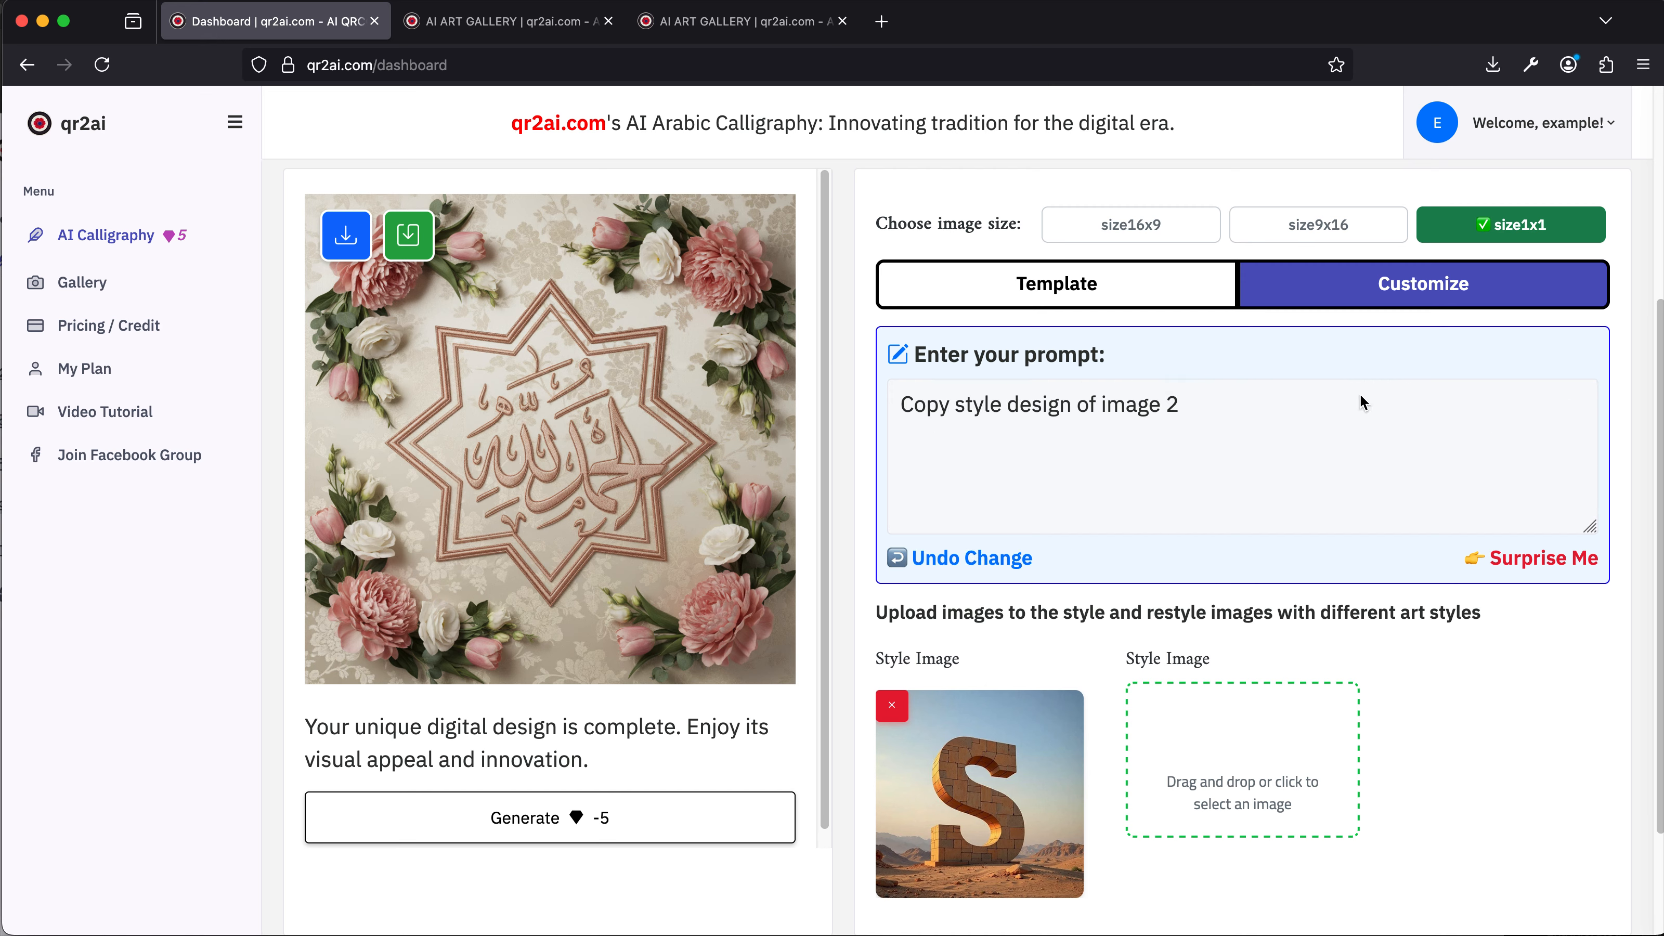
pyautogui.moveTo(1346, 421); pyautogui.dragTo(871, 421)
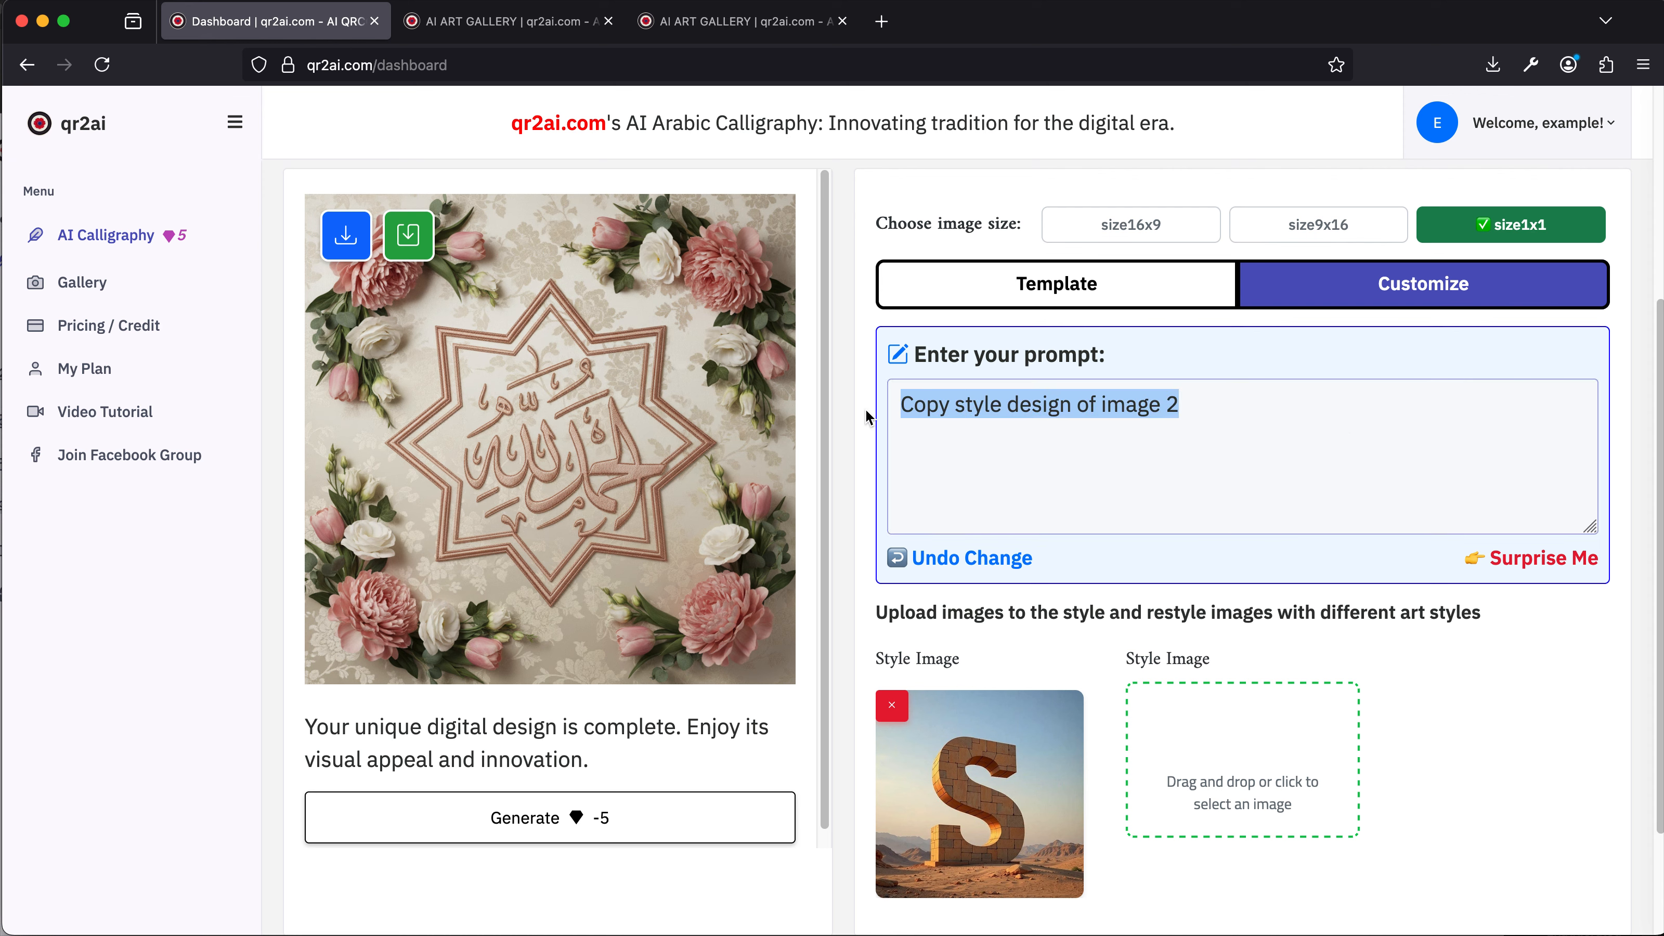
pyautogui.click(1404, 448)
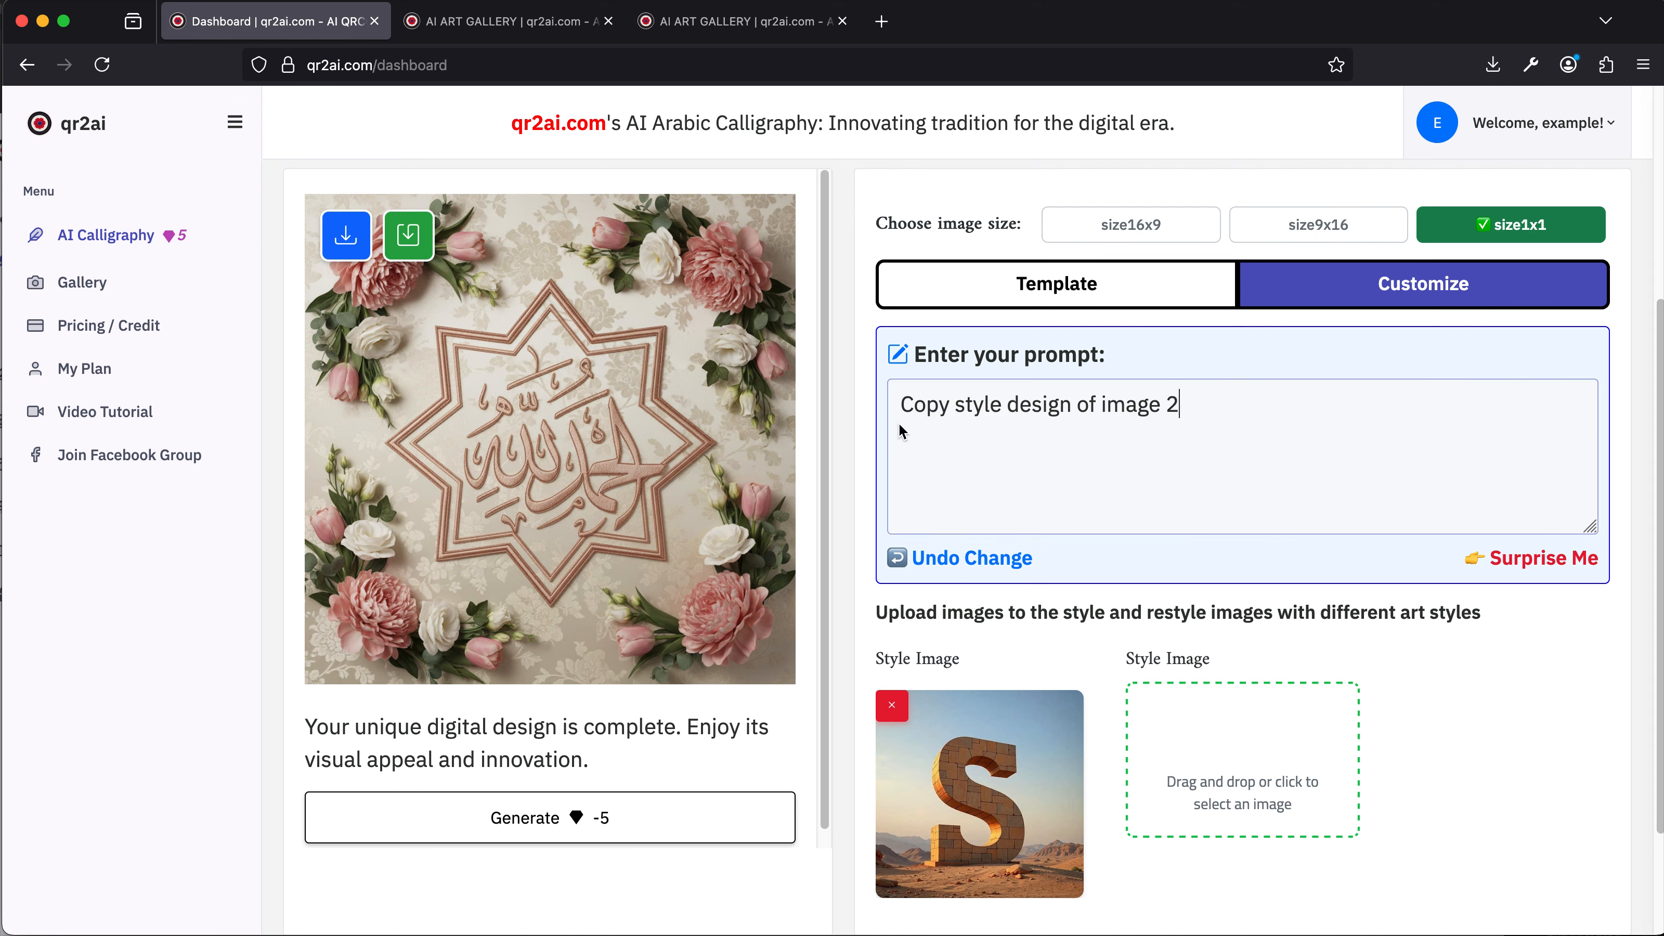
# Step: Set the image size to size16x9 and generate the calligraphy in the uploaded image's style
pyautogui.scroll(2, 981, 446)
pyautogui.scroll(-1, 1019, 549)
pyautogui.click(1139, 257)
pyautogui.click(693, 726)
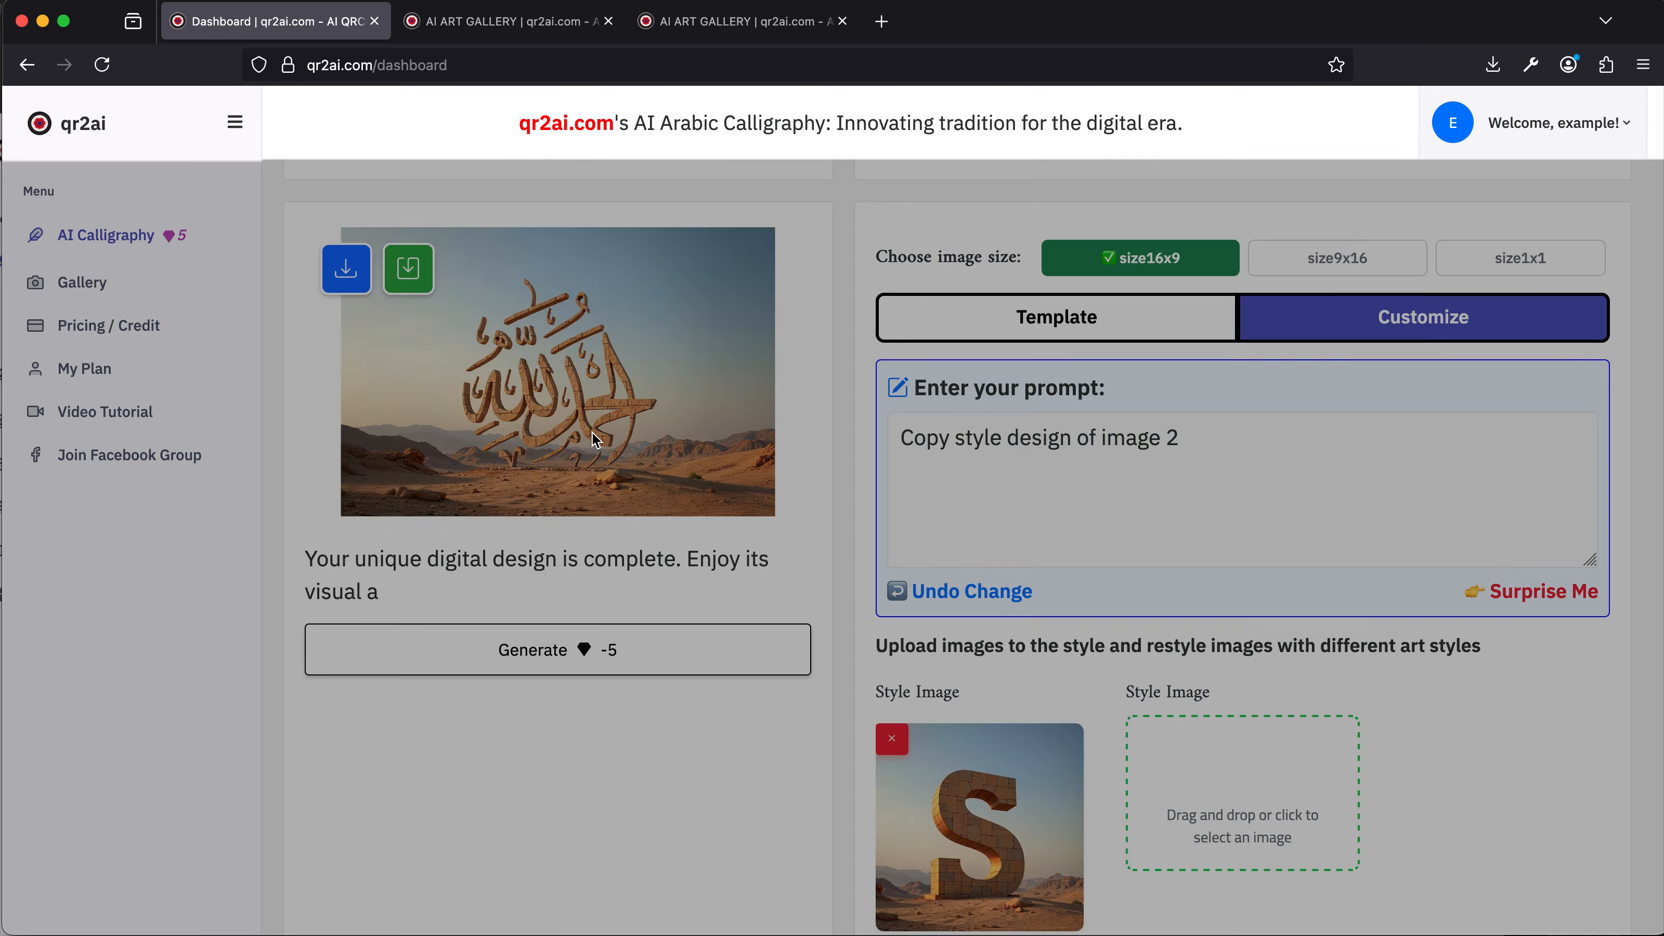
# Step: View the generated desert-style calligraphy enlarged and return to the dashboard
pyautogui.click(594, 433)
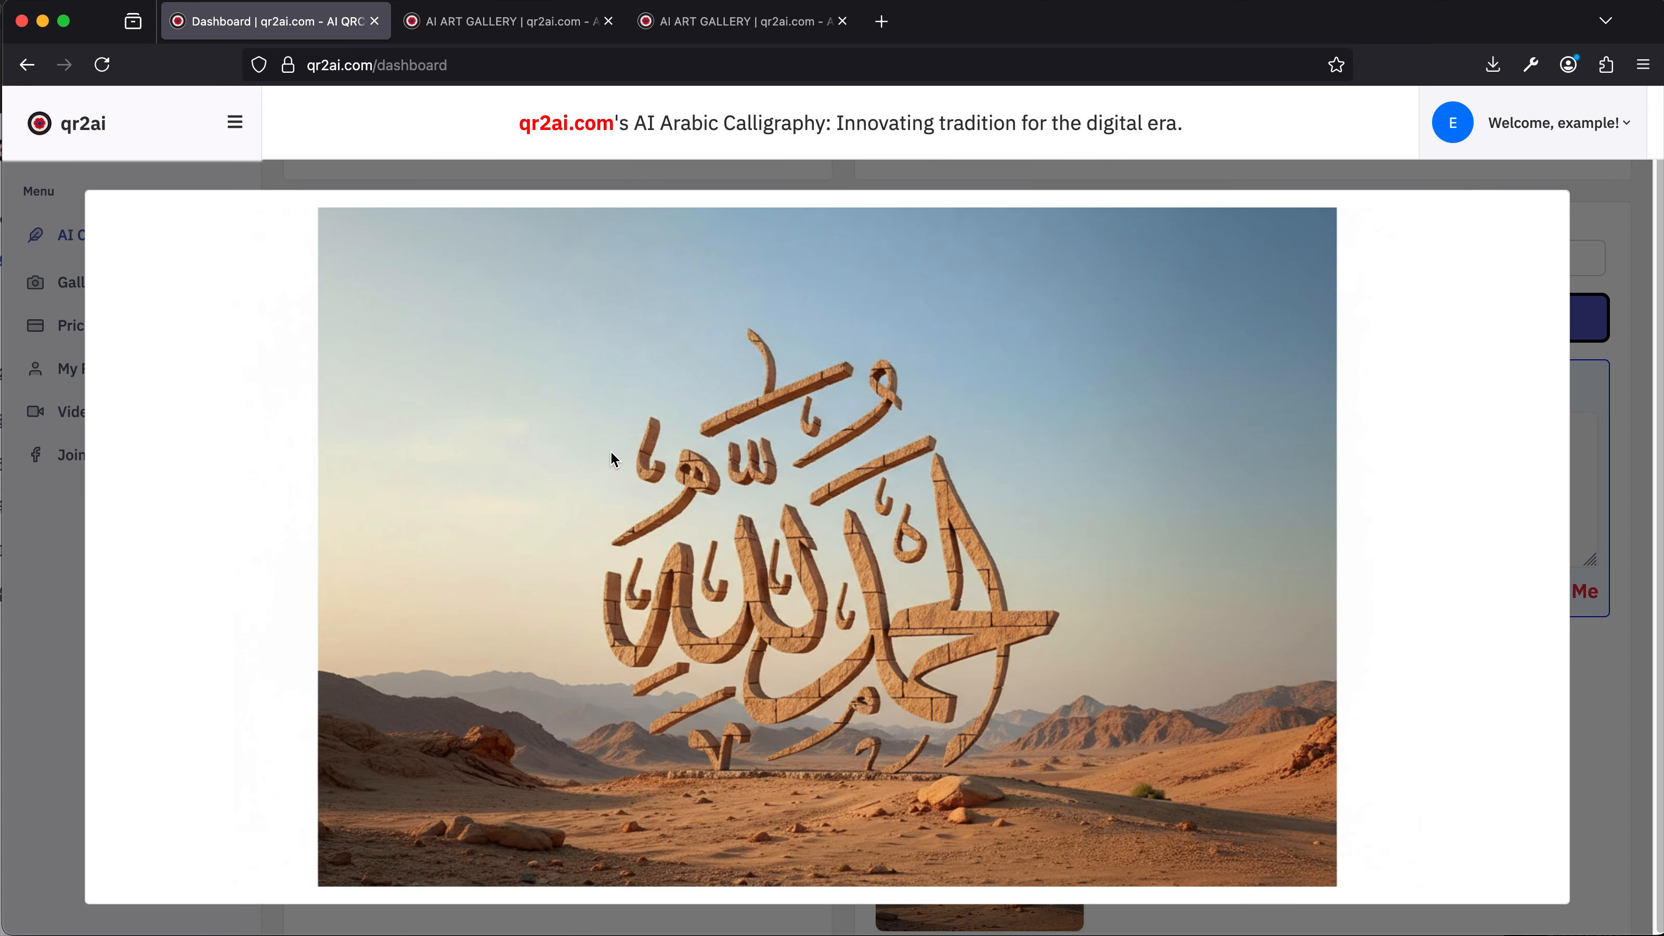
pyautogui.click(1593, 461)
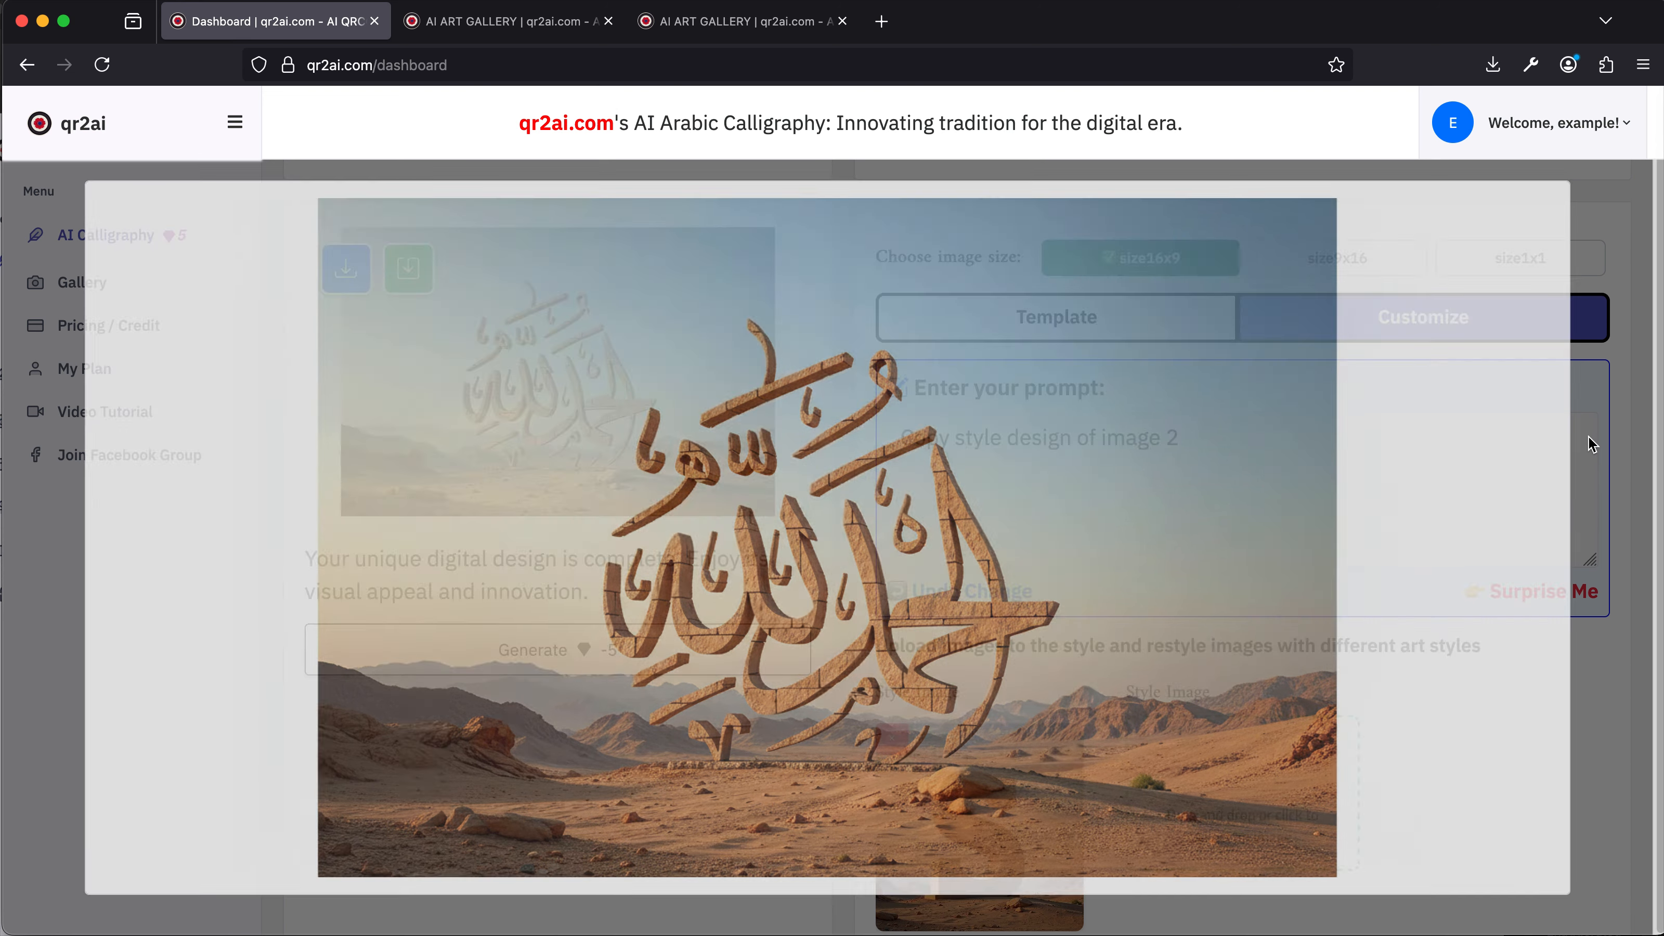
pyautogui.scroll(-1, 1020, 687)
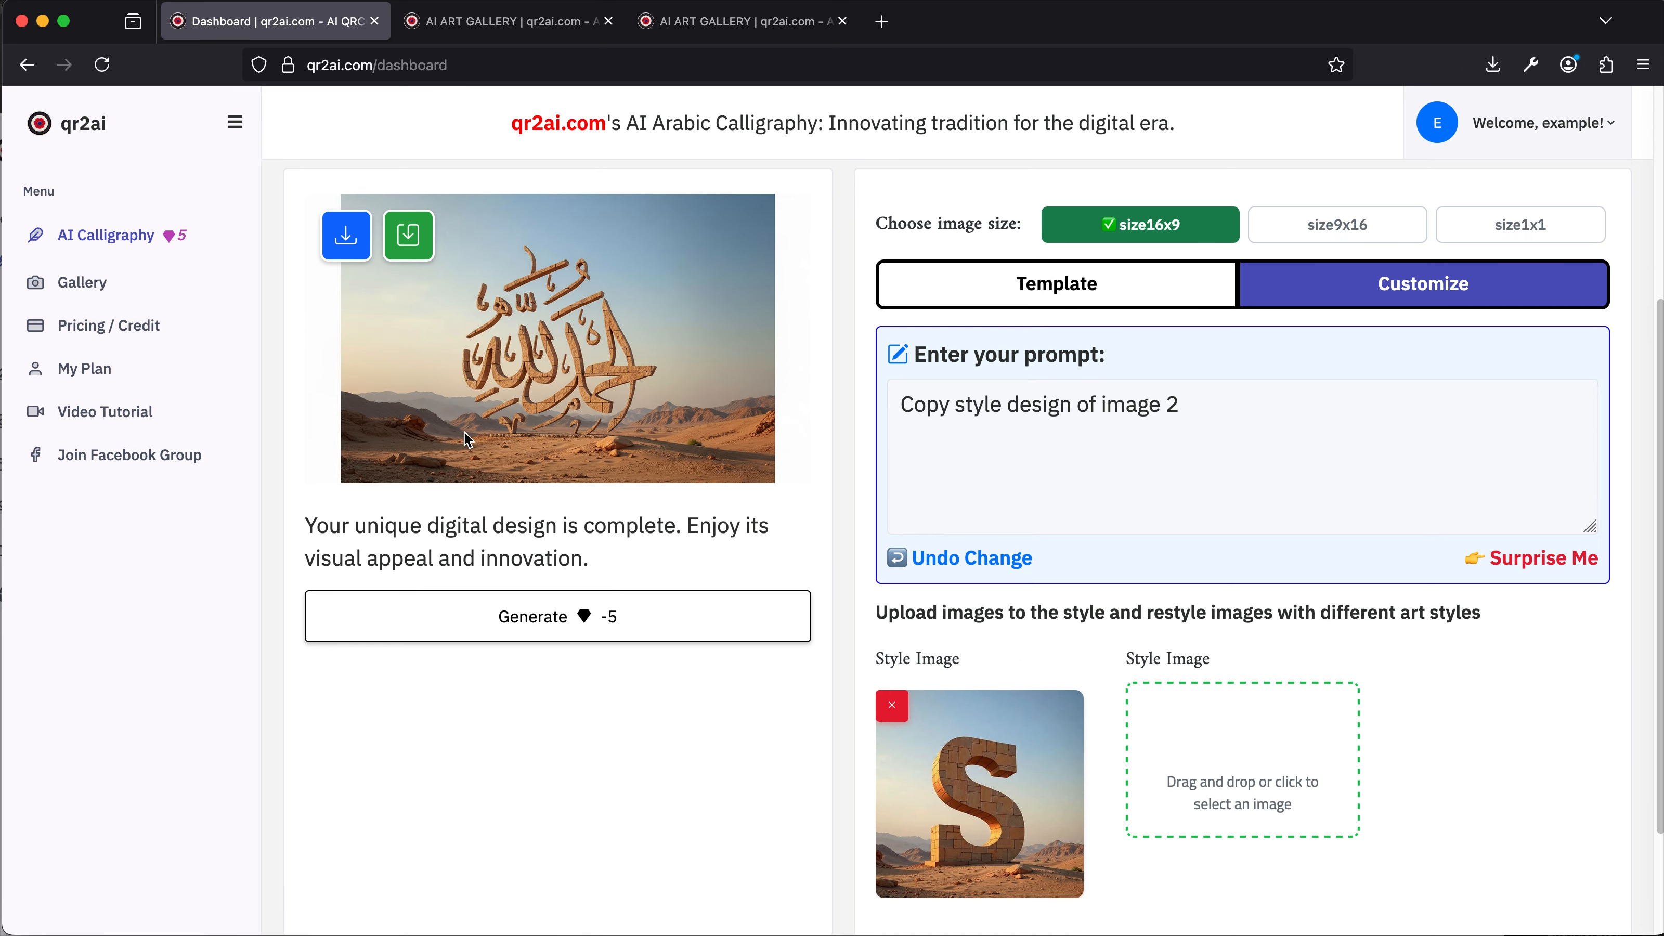